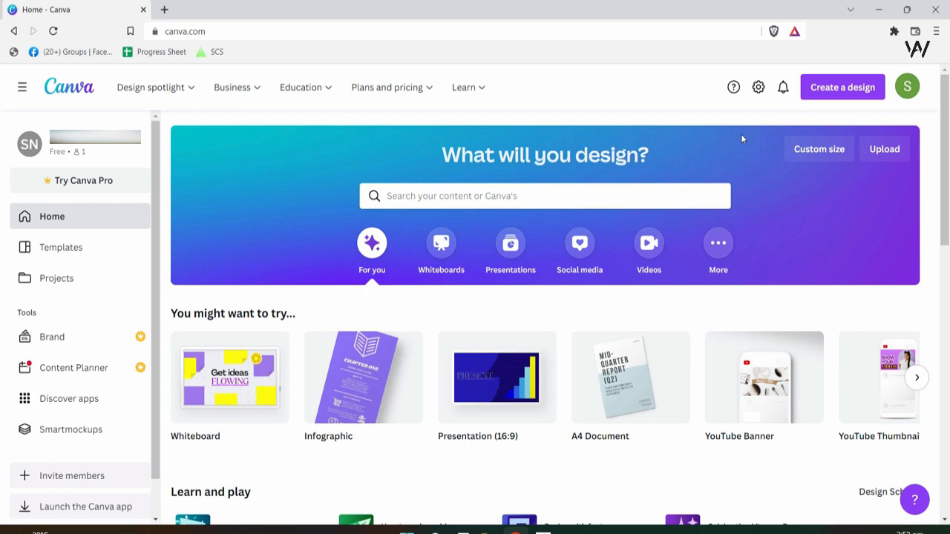
- Start a new Facebook Cover design by searching 'faceb' for the design type
left_click(872, 89)
type("facebook")
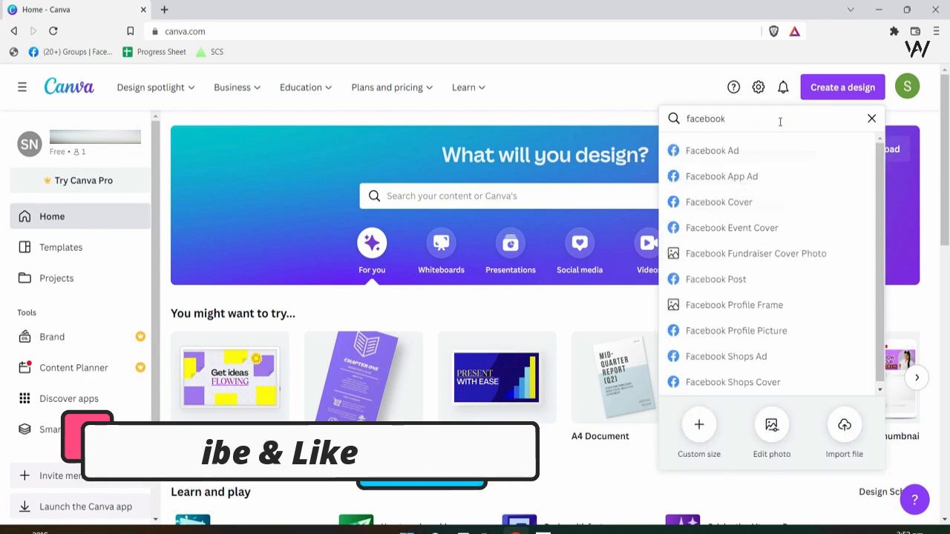
left_click(742, 203)
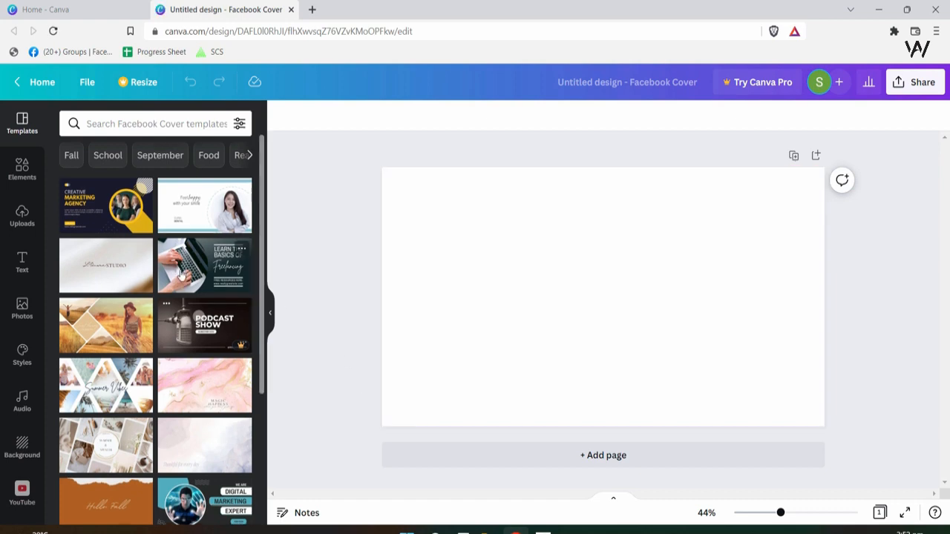
- Apply the Financial Freedom speaker-event template from the Templates panel to the cover
scroll(178, 274, "down", 3)
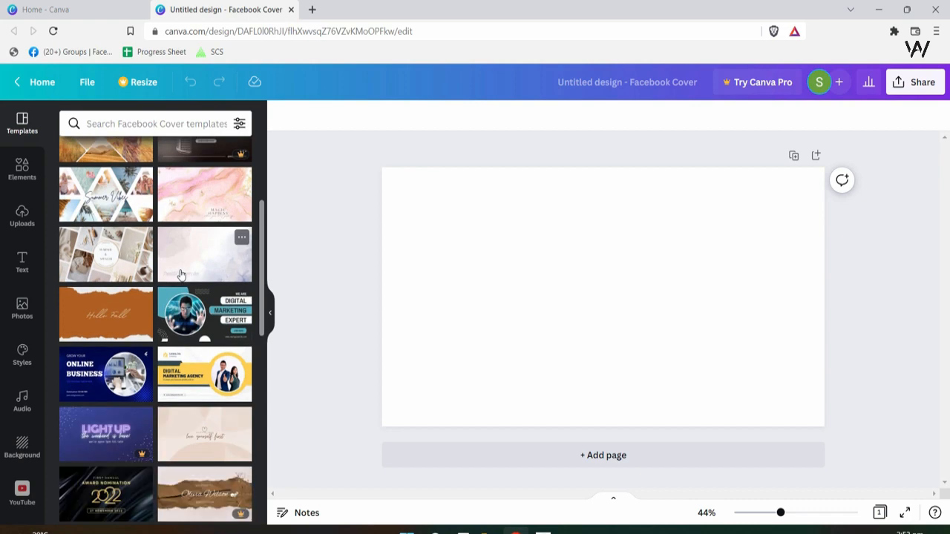
scroll(202, 387, "down", 3)
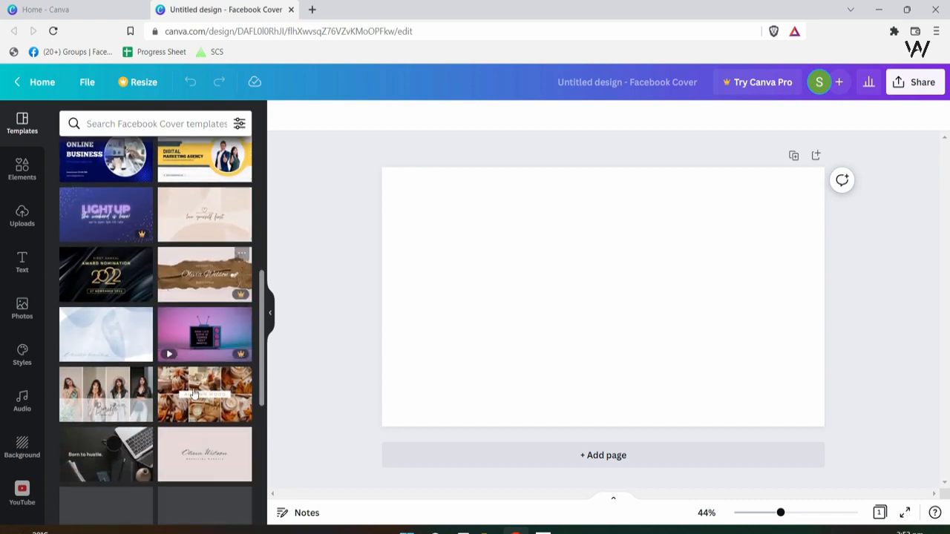
scroll(195, 432, "up", 6)
scroll(195, 432, "down", 6)
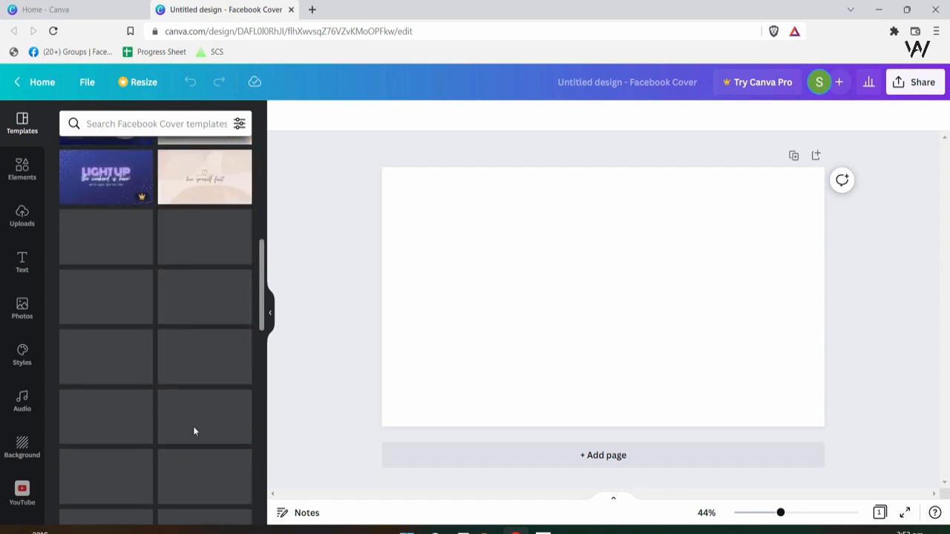
scroll(195, 431, "up", 3)
scroll(196, 431, "down", 3)
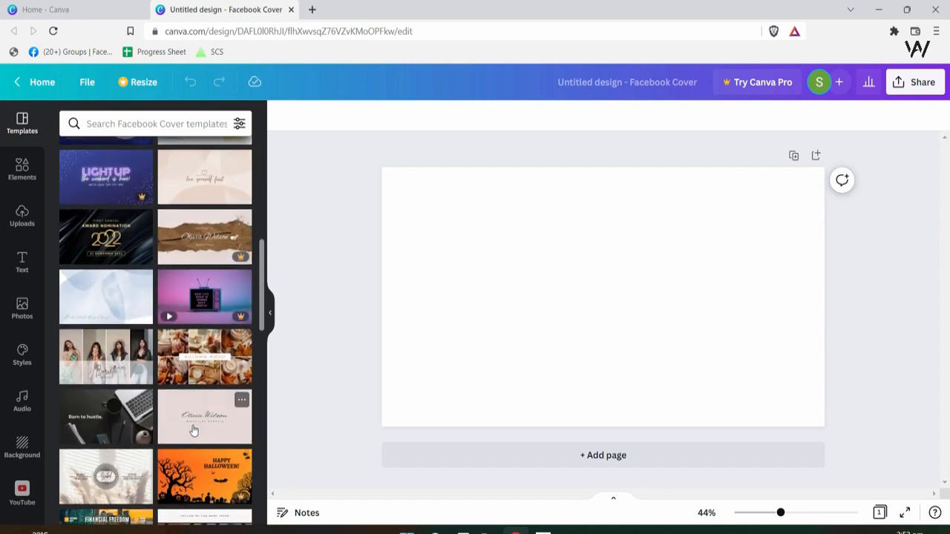
scroll(192, 431, "down", 3)
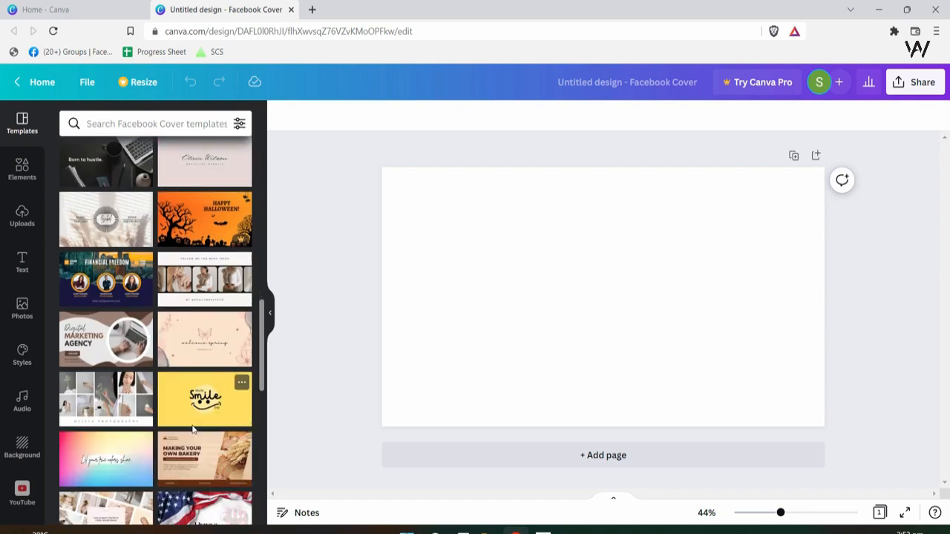
left_click(110, 298)
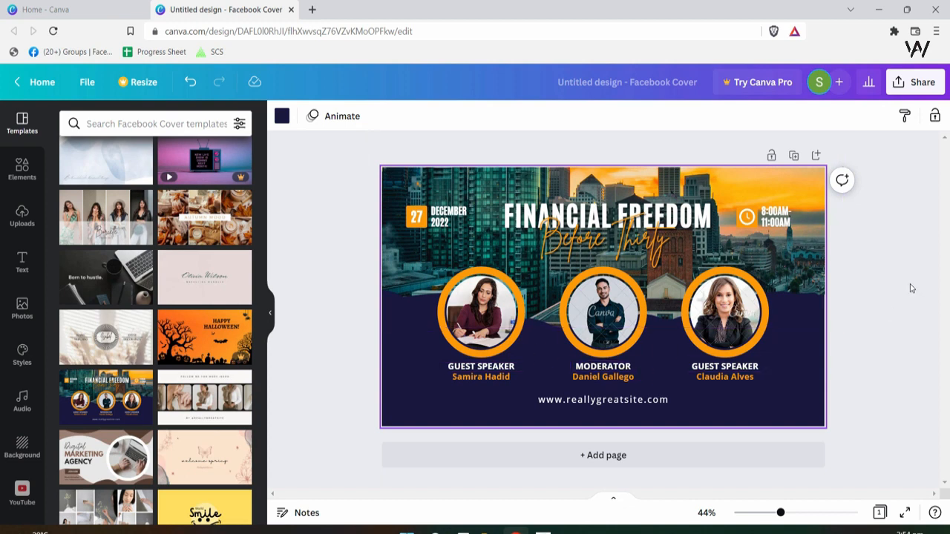
- Delete the city skyline photo from behind the headings
left_click(811, 193)
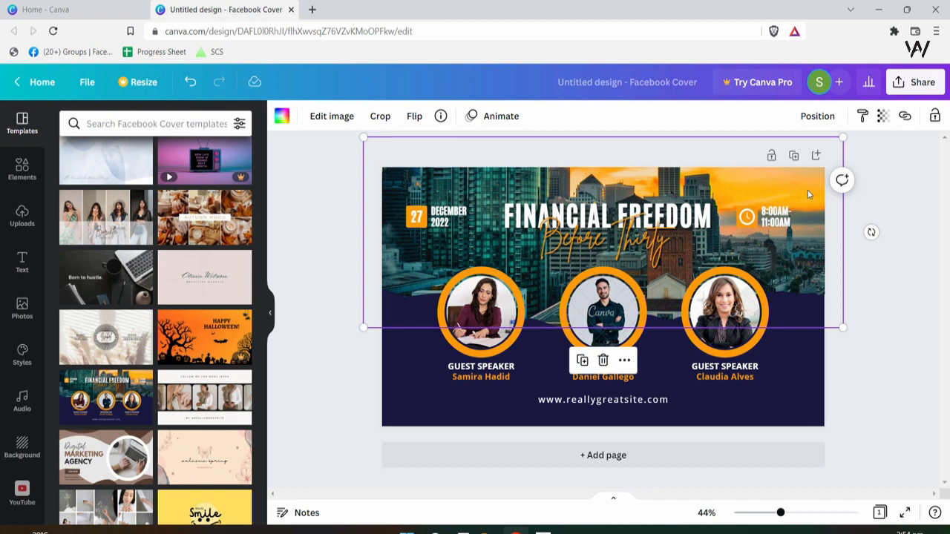
key("Delete")
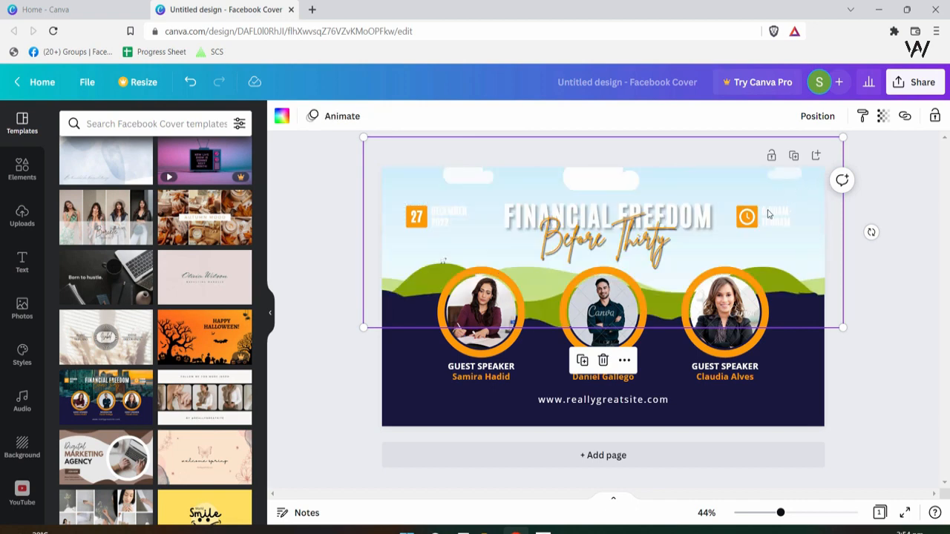
left_click(517, 374)
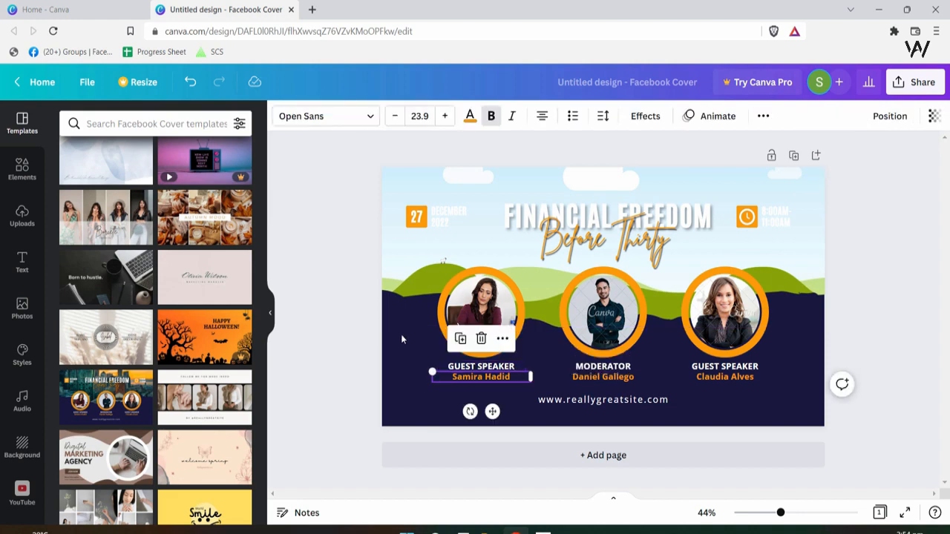
left_click(402, 339)
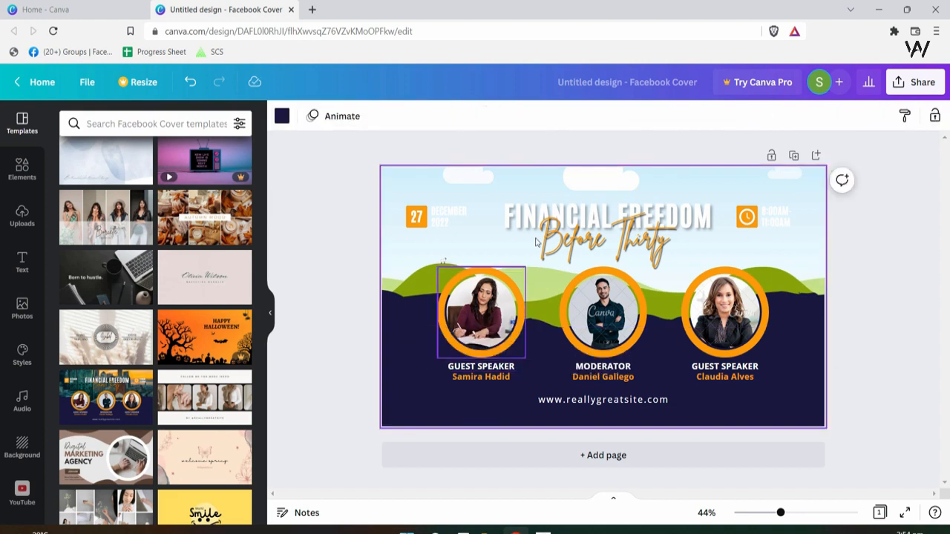
left_click(815, 192)
- Search the stock Photos library for 'restaurant'
left_click(22, 168)
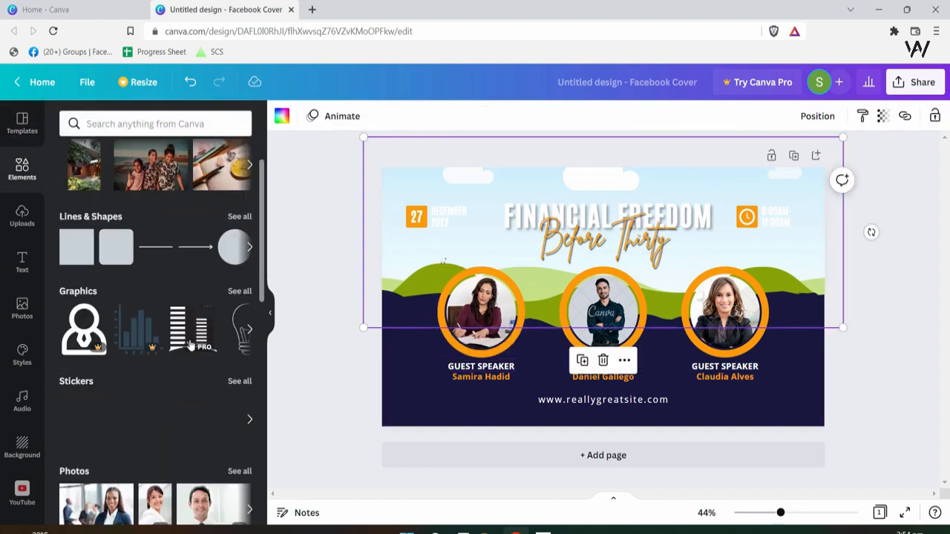
scroll(180, 345, "down", 3)
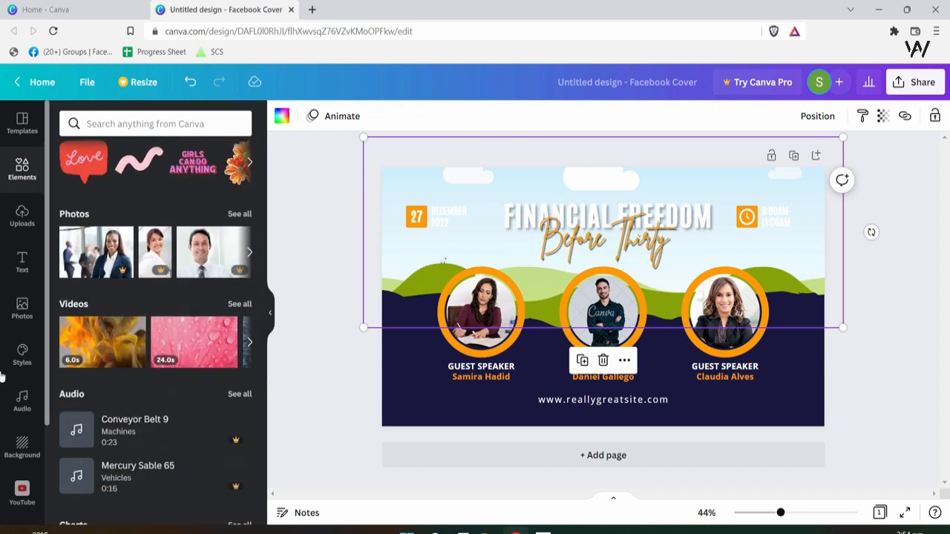
left_click(22, 215)
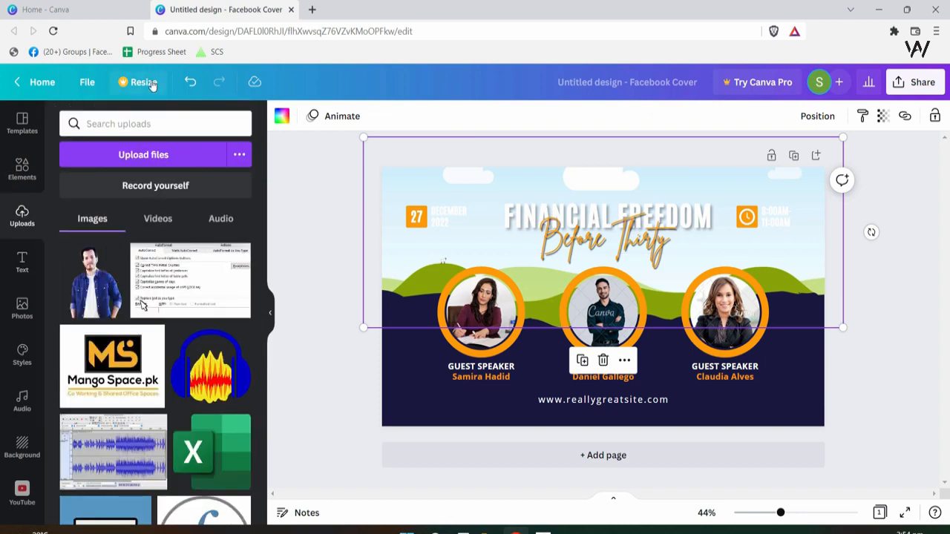
left_click(22, 169)
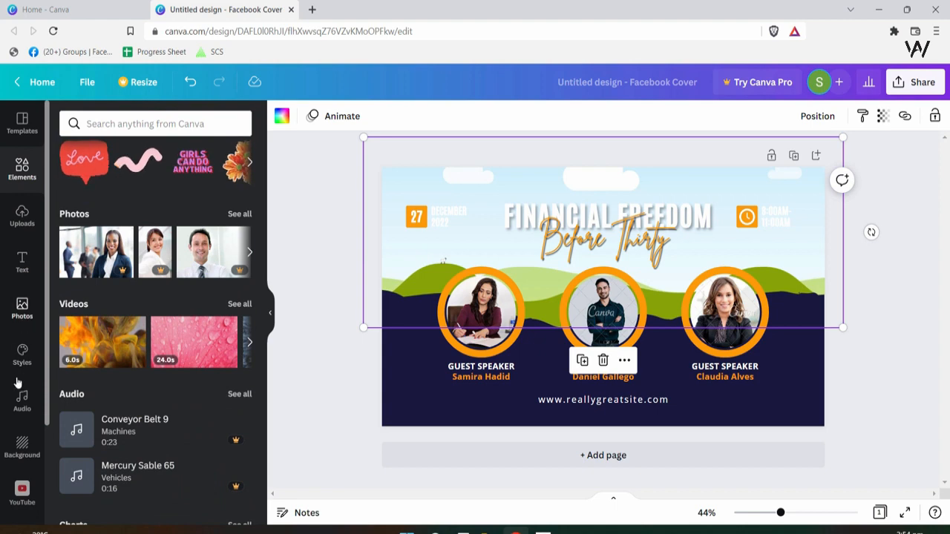
left_click(22, 311)
left_click(133, 123)
type("r")
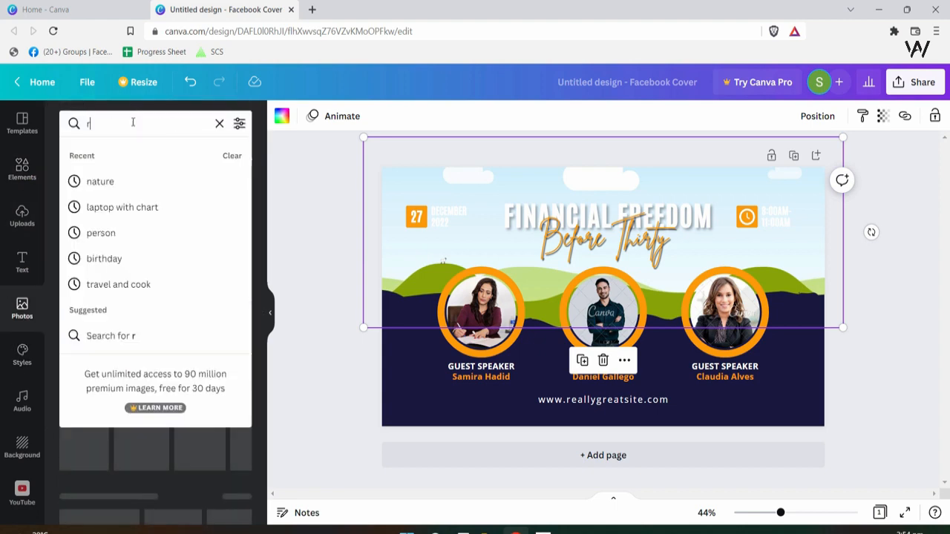
type("estauraan")
key("BackSpace")
key("BackSpace")
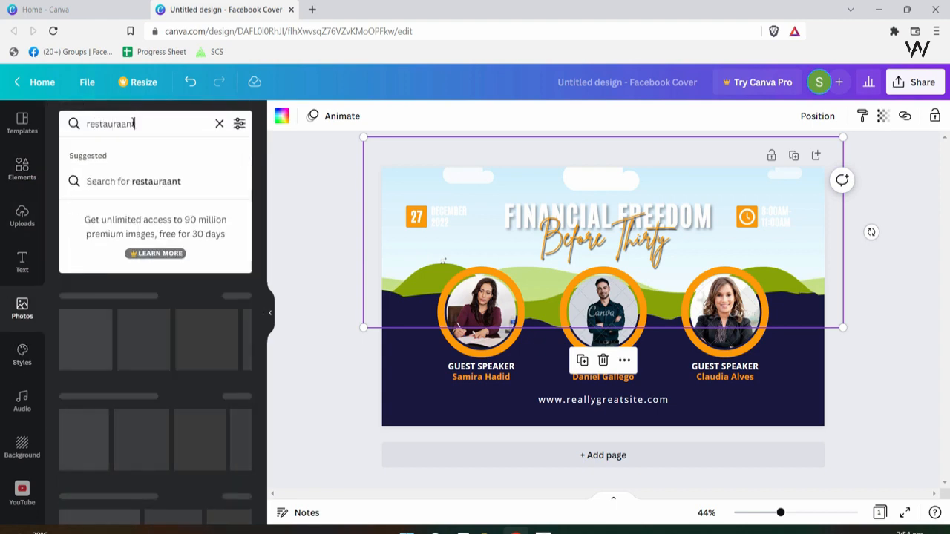
key("Return")
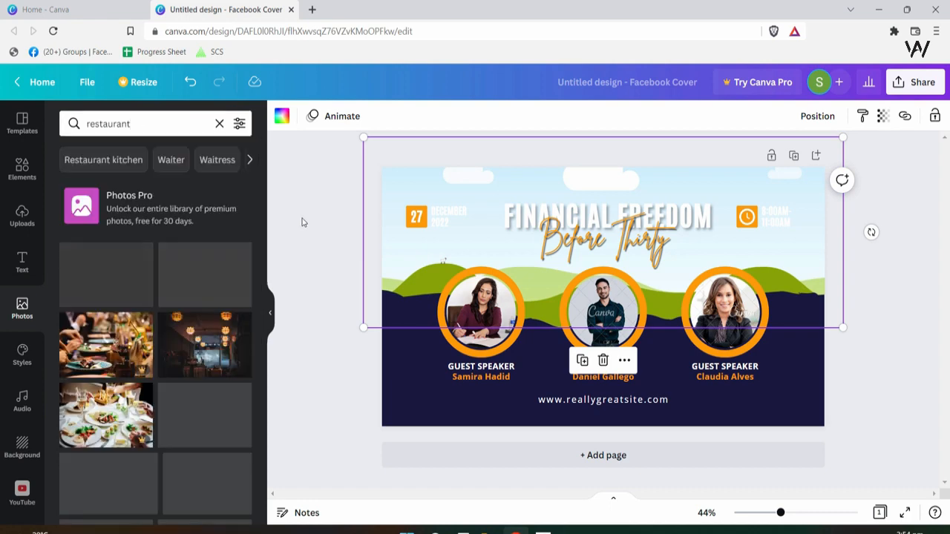
- Place the first restaurant interior photo as the cover's top background
left_click_drag(110, 301, 553, 274)
key("ctrl+z")
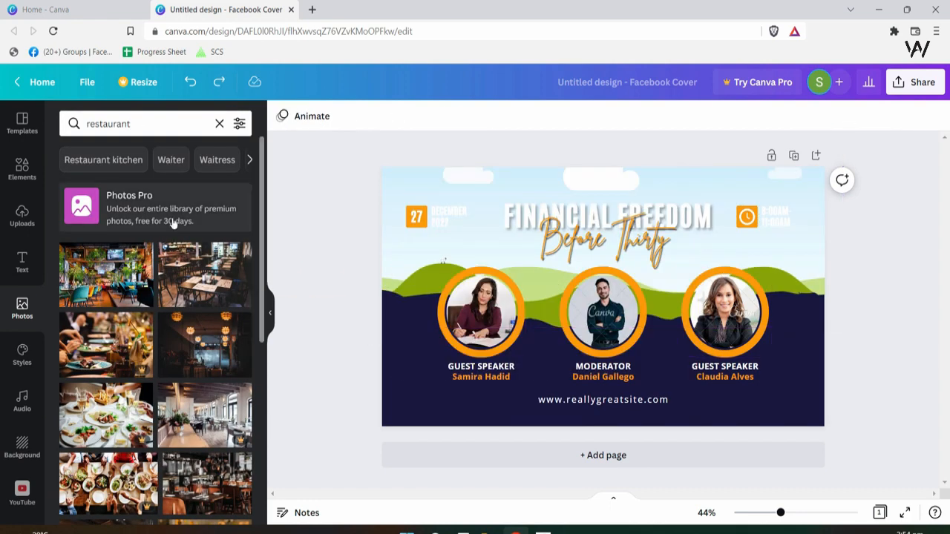
left_click(100, 282)
key("ctrl+z")
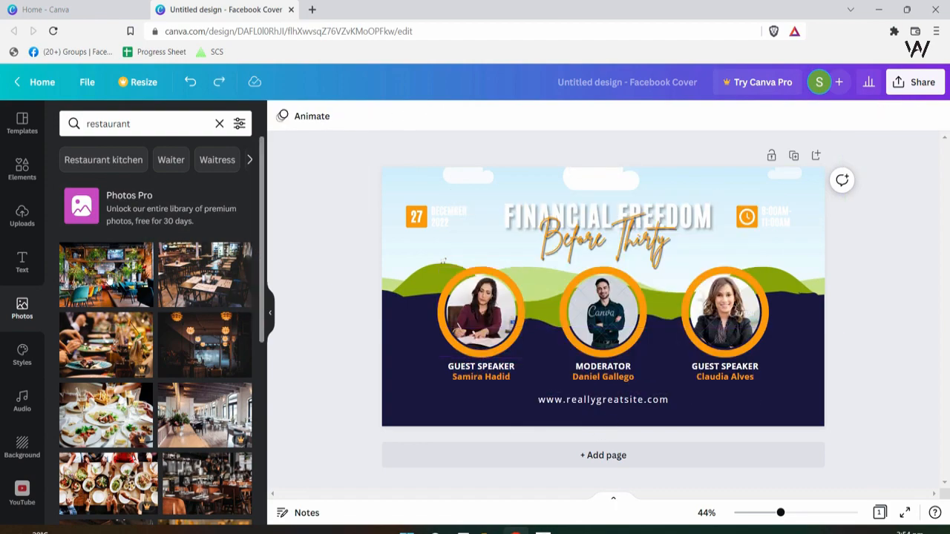
left_click_drag(101, 282, 410, 229)
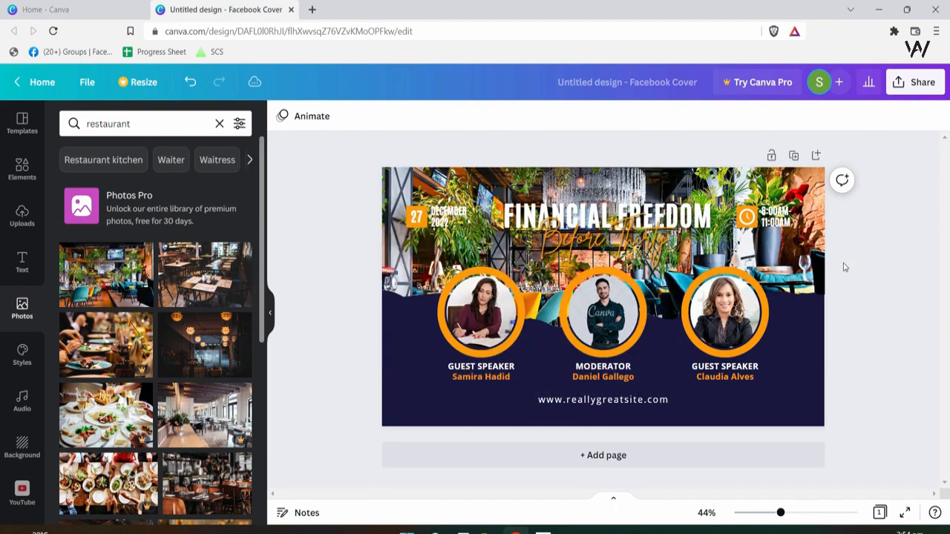
- Rewrite the main heading as 'RESTAURANT' and replace the Before Thirty script line with 'Theme Based'
double_click(683, 216)
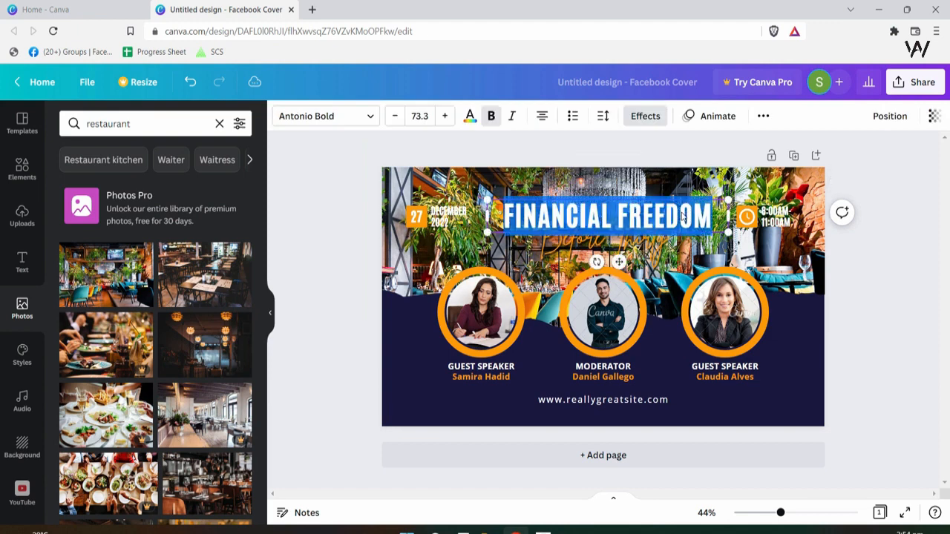
type("REST")
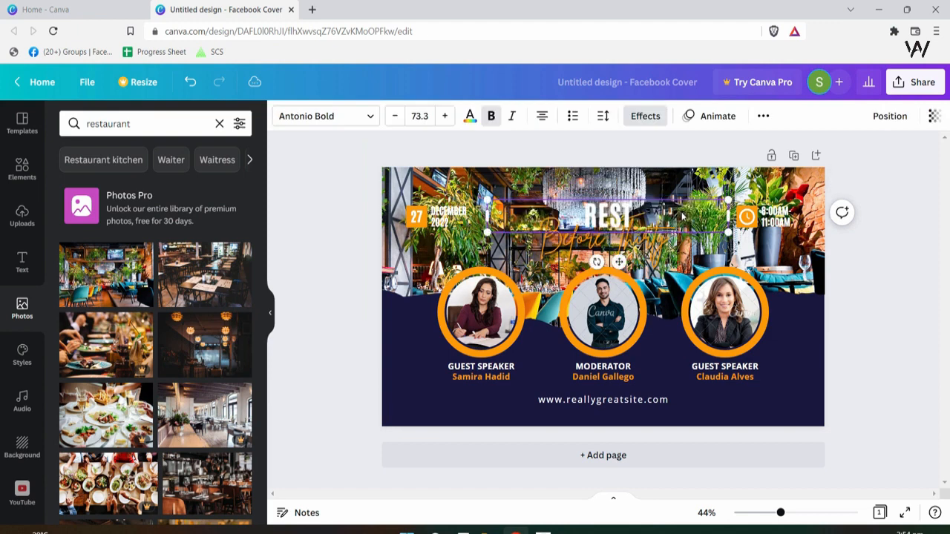
type("AURANT")
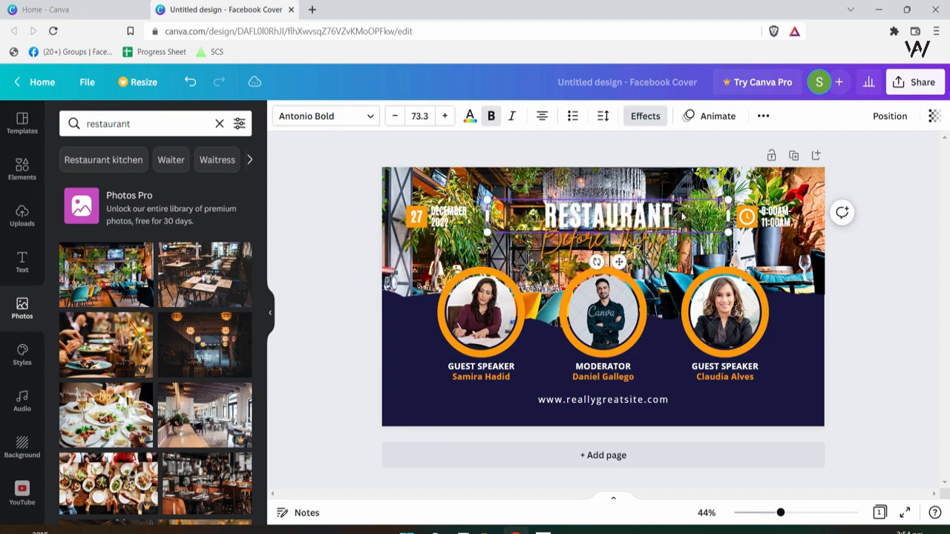
double_click(601, 241)
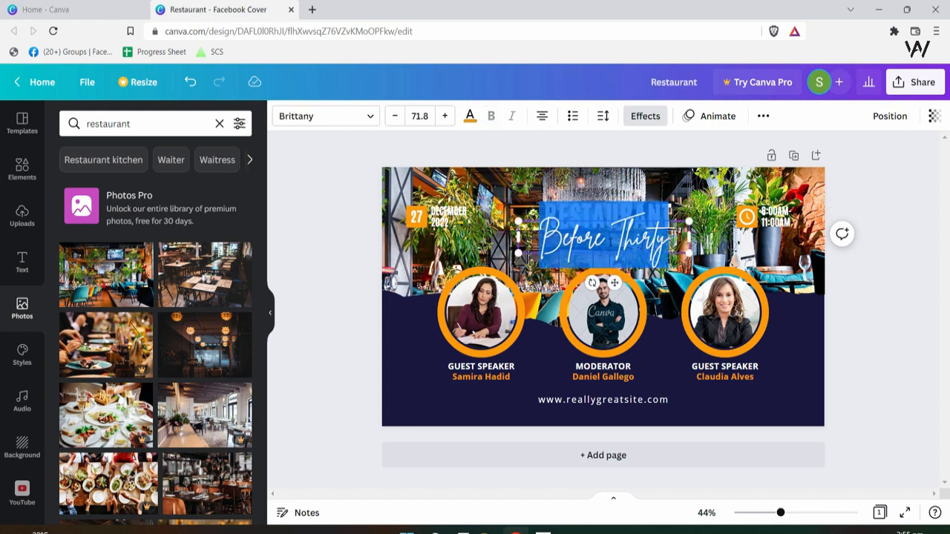
type("for")
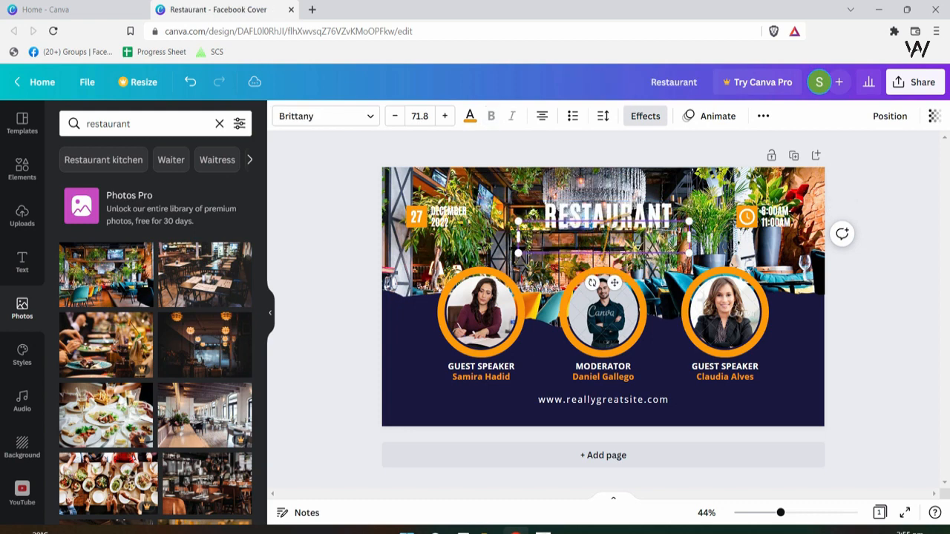
type("heme Base")
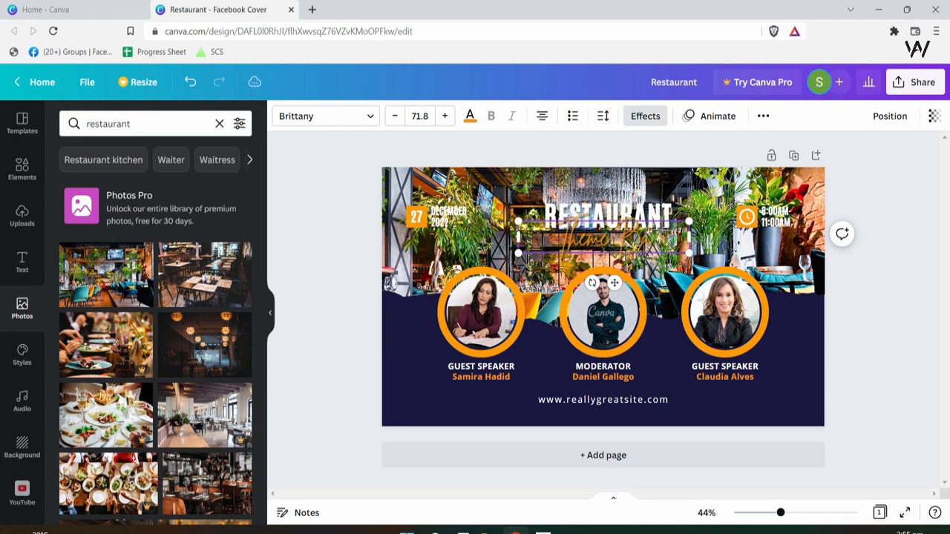
type("d")
- Replace the cover background with the plated-food photo
left_click(729, 254)
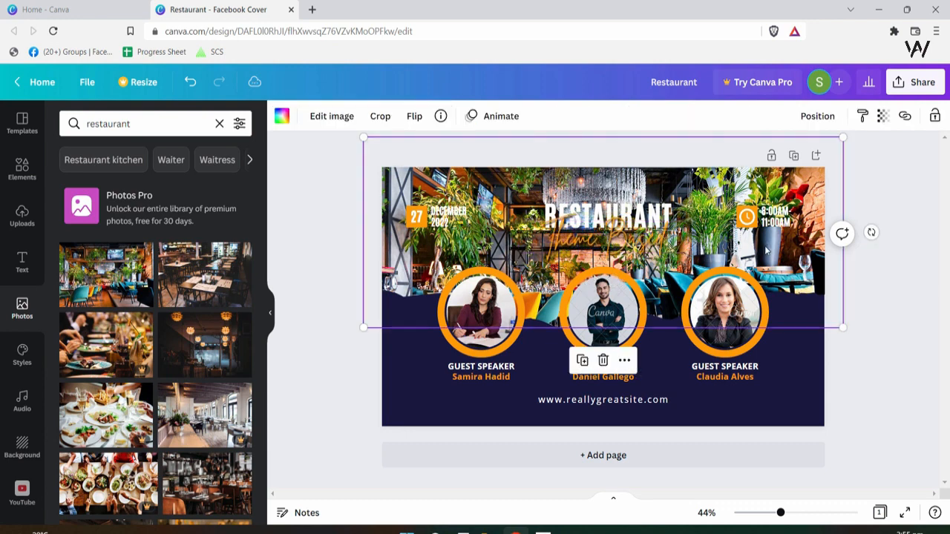
left_click(816, 386)
left_click(495, 188)
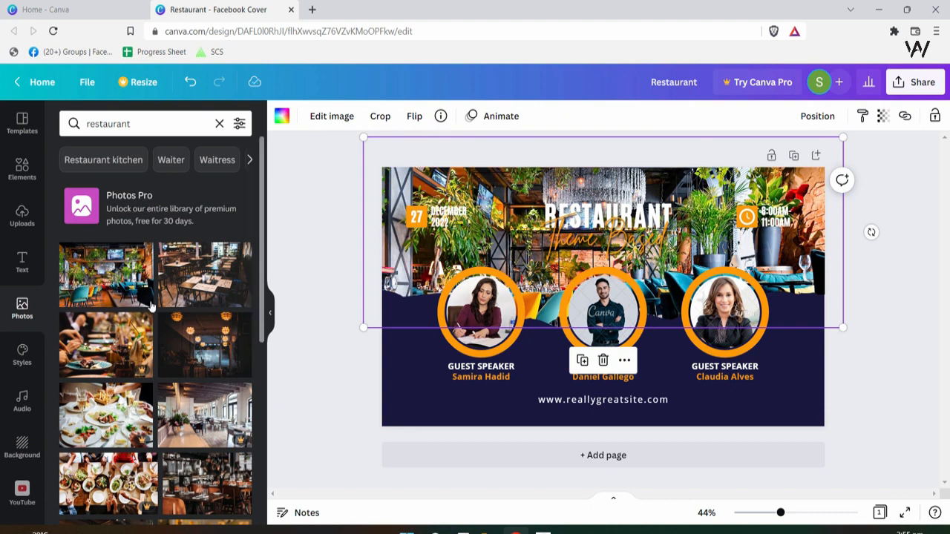
left_click_drag(202, 263, 564, 320)
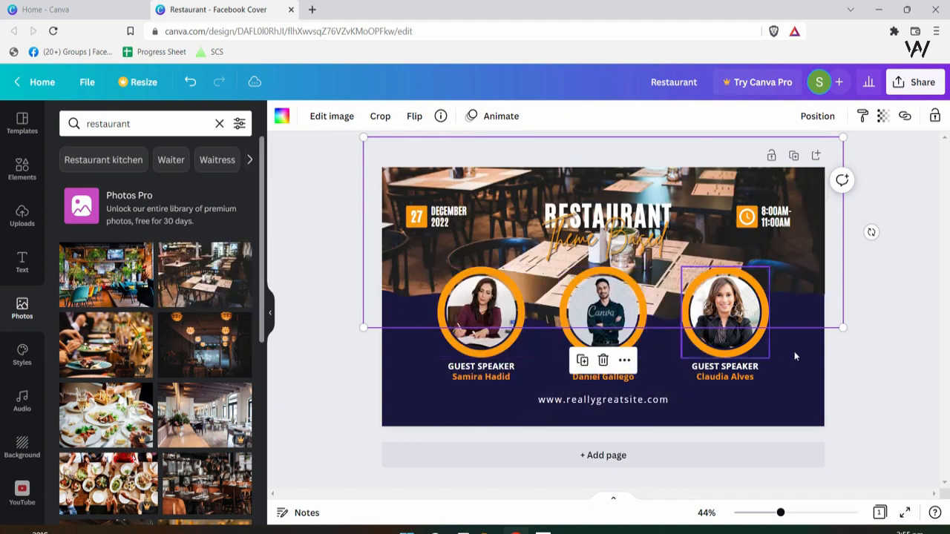
scroll(134, 360, "down", 4)
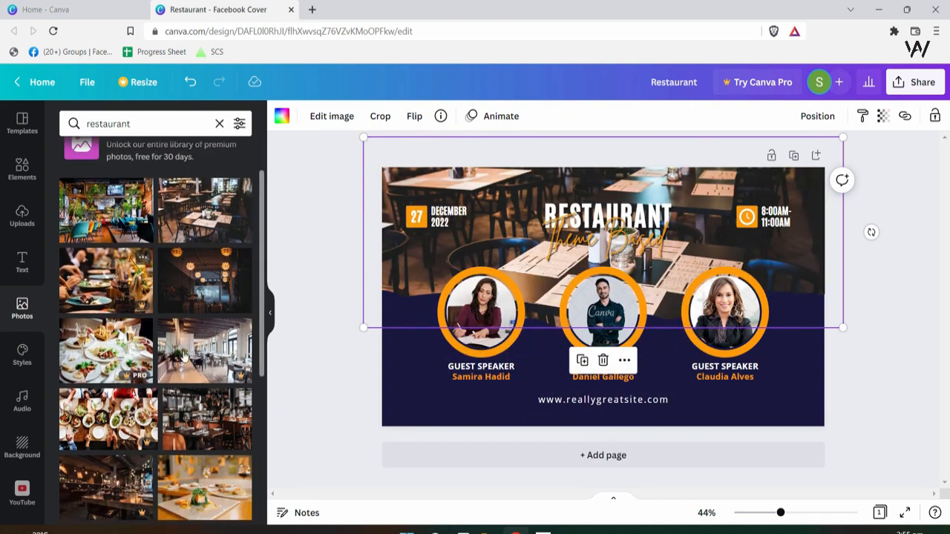
left_click_drag(198, 425, 545, 375)
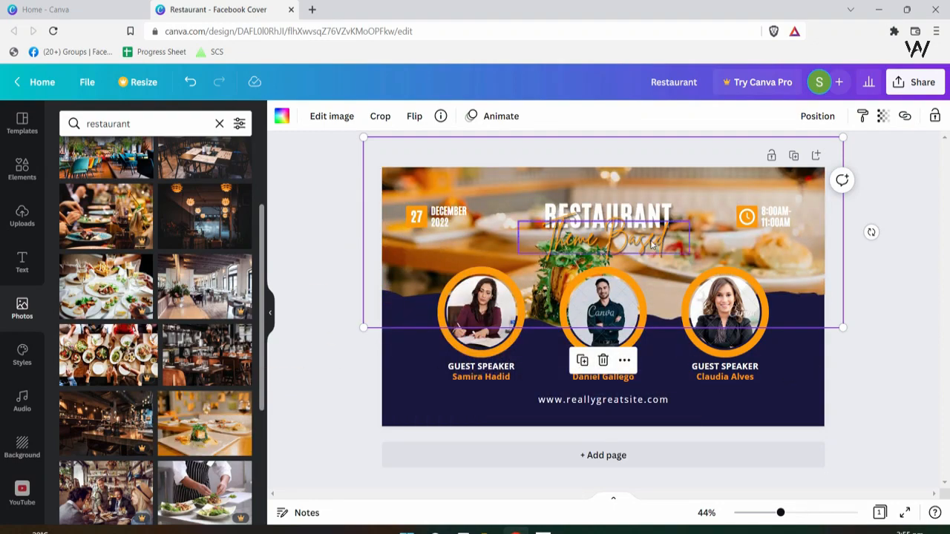
- Shrink the Theme Based script heading slightly and shift it right and down
left_click(682, 251)
left_click_drag(682, 253, 666, 248)
left_click_drag(636, 245, 647, 250)
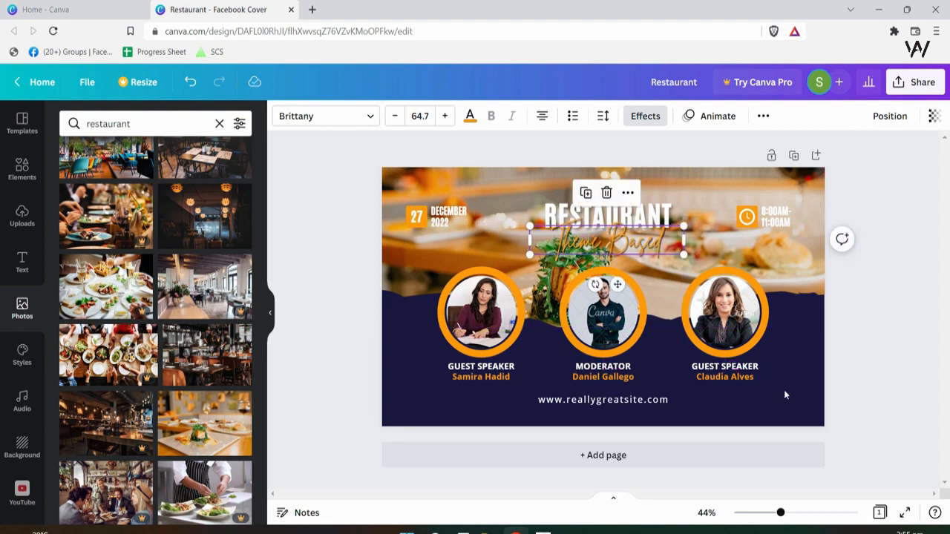
left_click(820, 377)
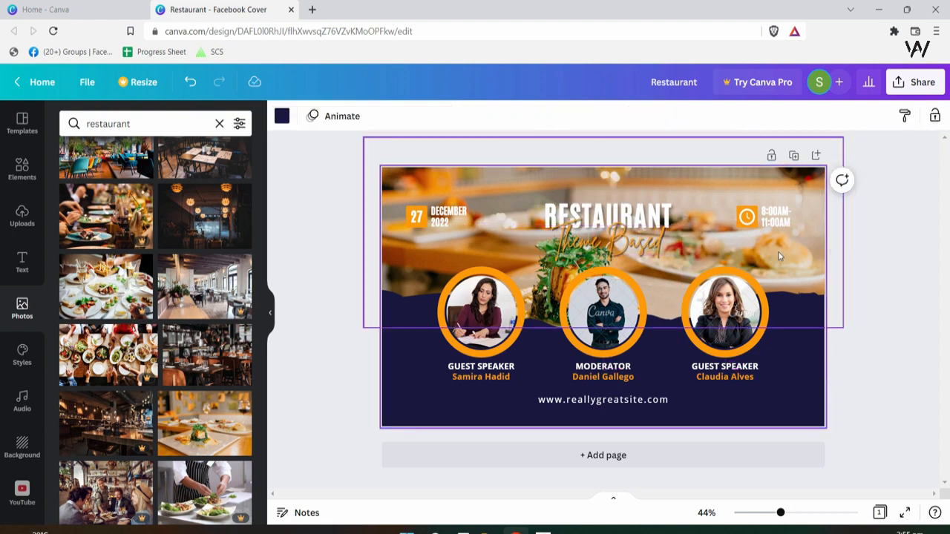
- Try a lime colour on the 27 date text, undo it, and zoom to 64%
left_click(418, 223)
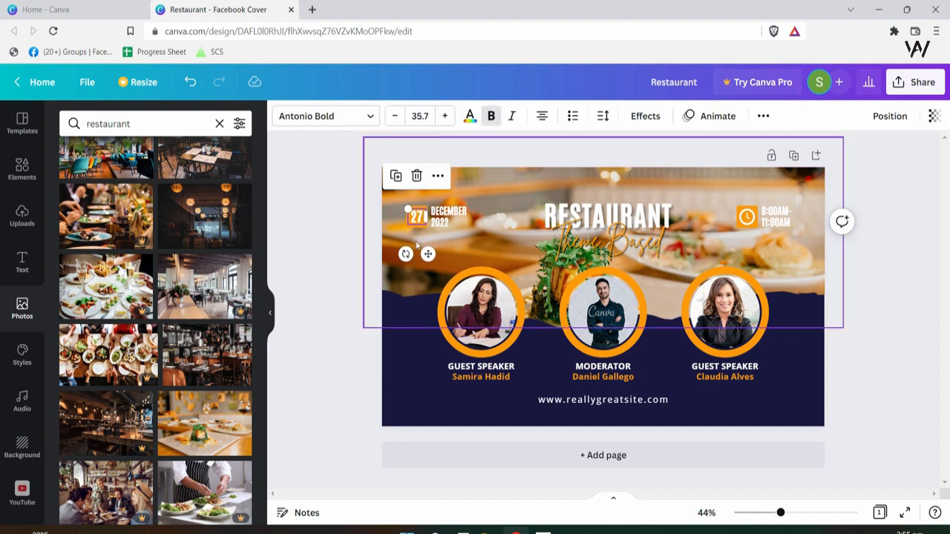
left_click(424, 224)
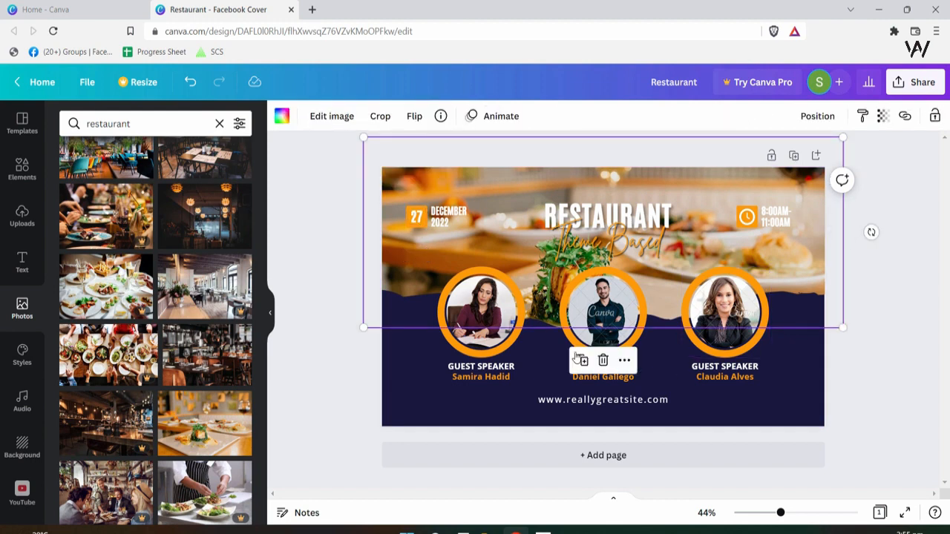
left_click(415, 211)
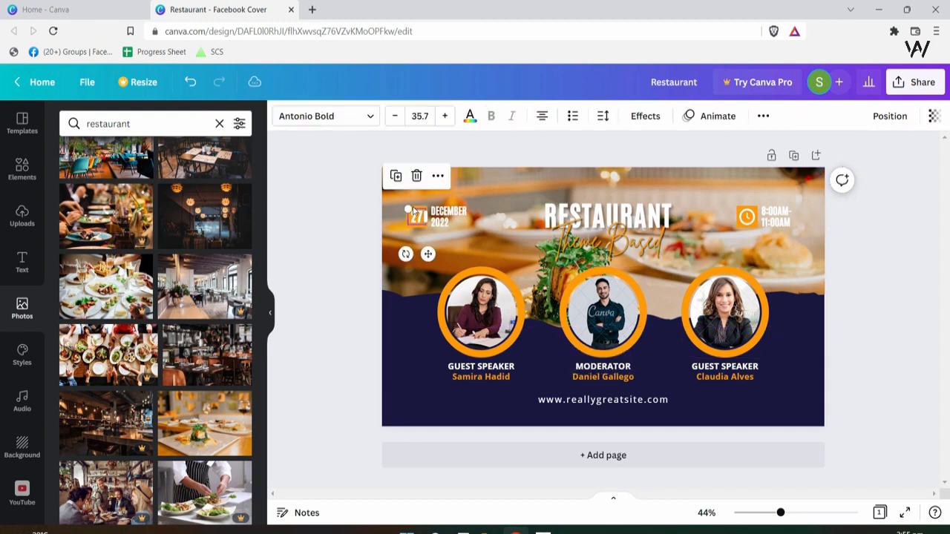
left_click(470, 119)
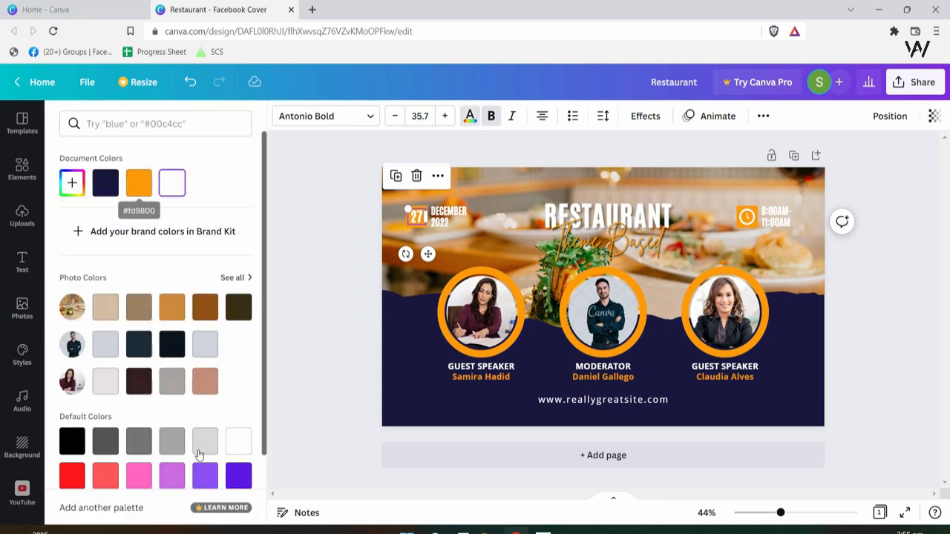
scroll(219, 389, "down", 2)
scroll(219, 389, "down", 1)
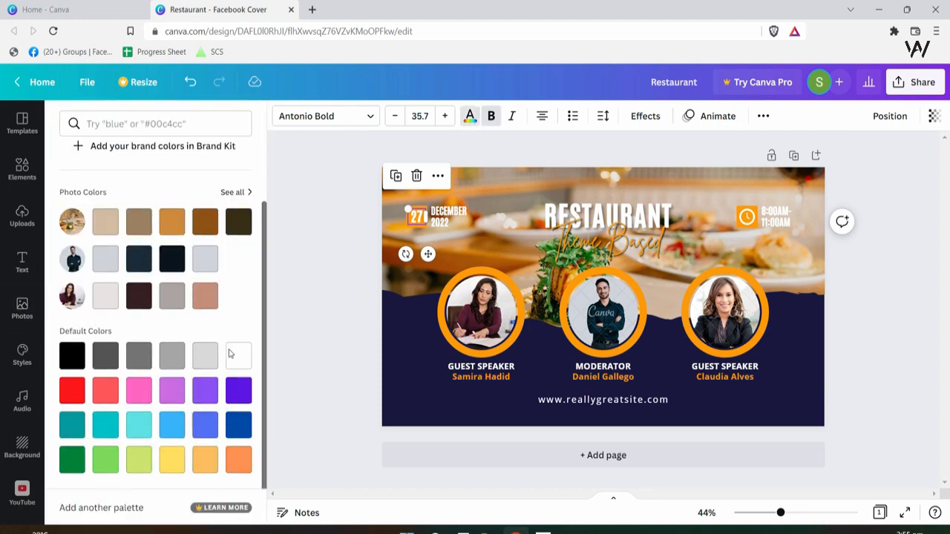
left_click(136, 458)
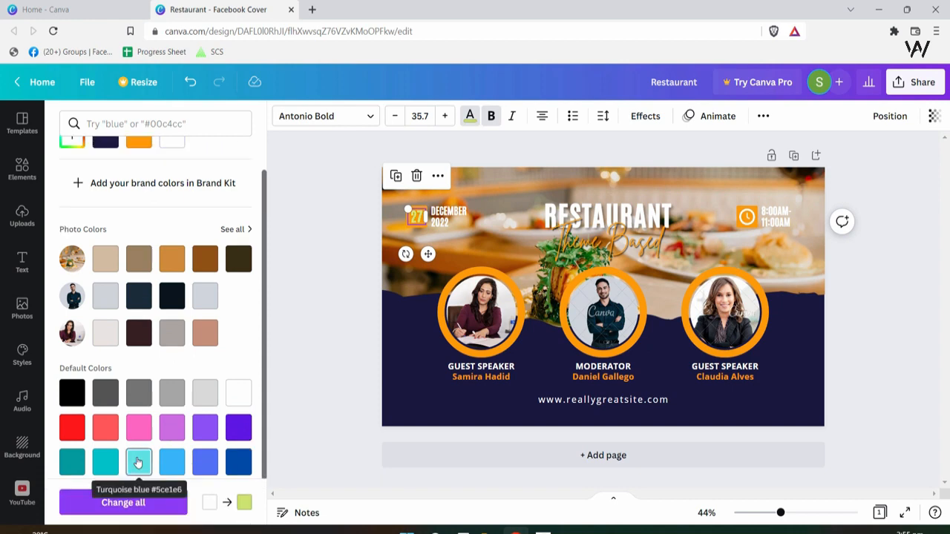
key("ctrl+z")
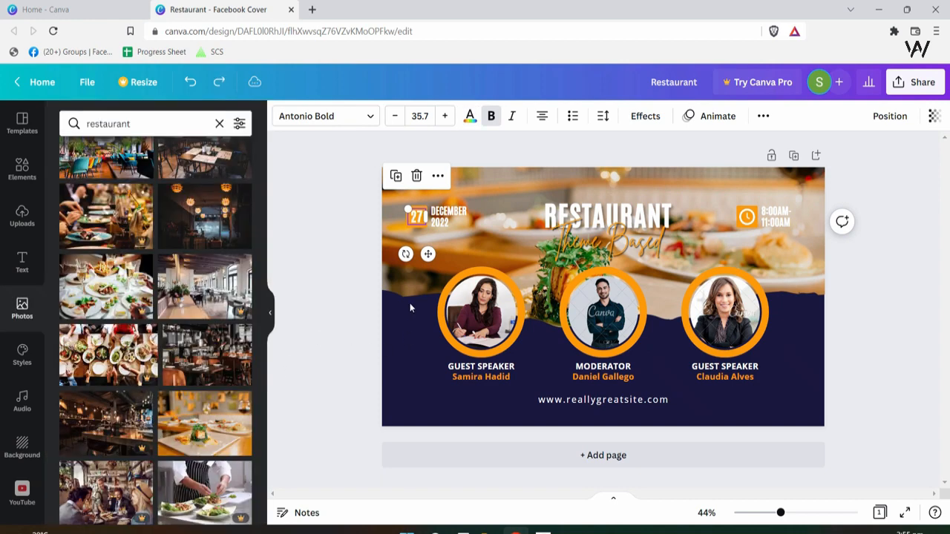
left_click_drag(781, 515, 792, 514)
left_click(324, 320)
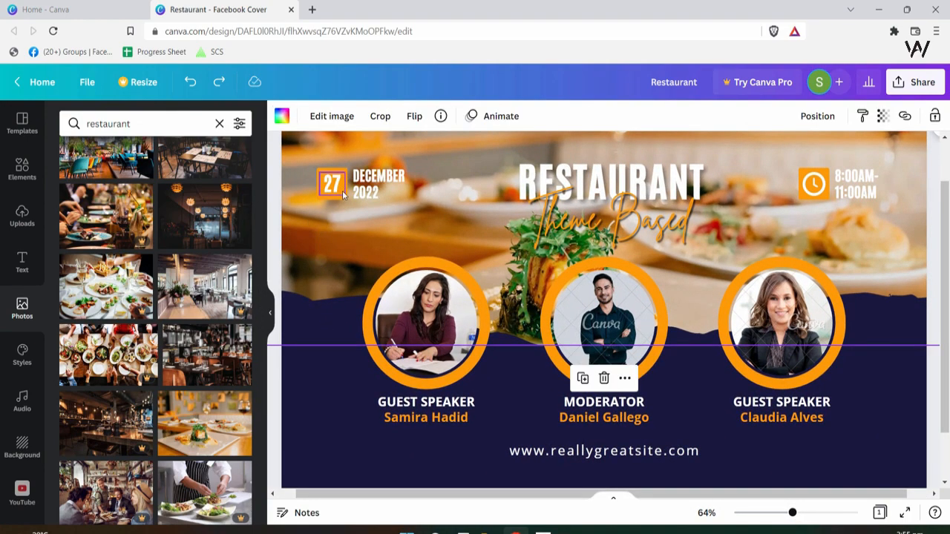
- Colour the 27 date box cobalt blue #004aad and apply it to every orange element
left_click(346, 195)
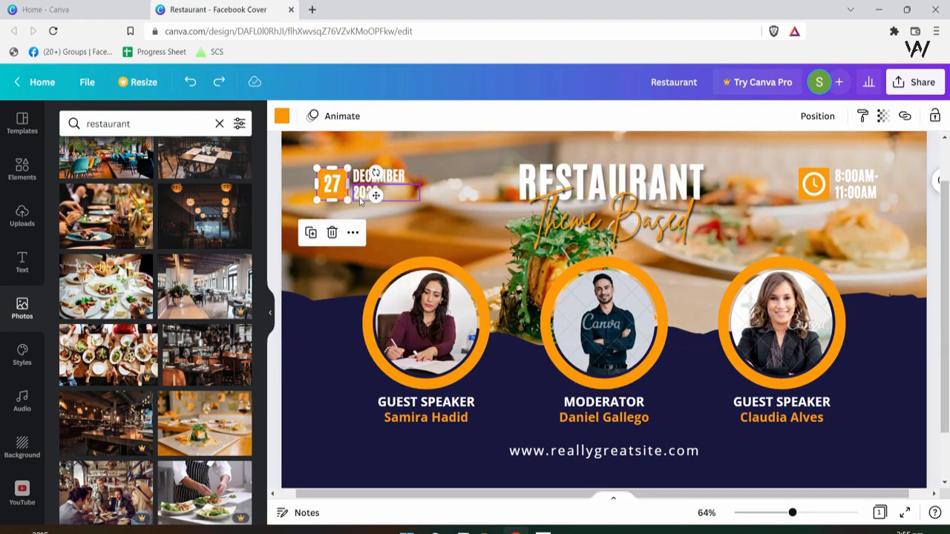
left_click(282, 115)
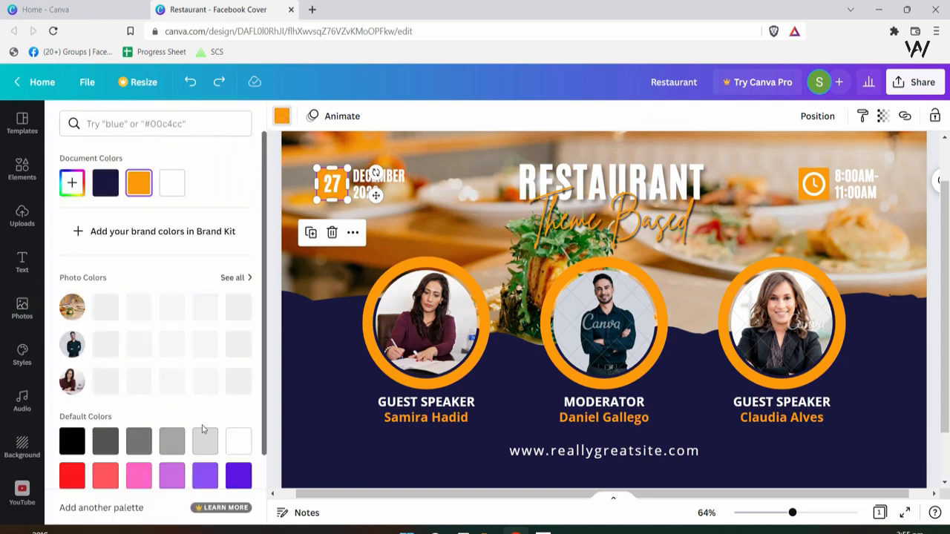
scroll(202, 430, "down", 2)
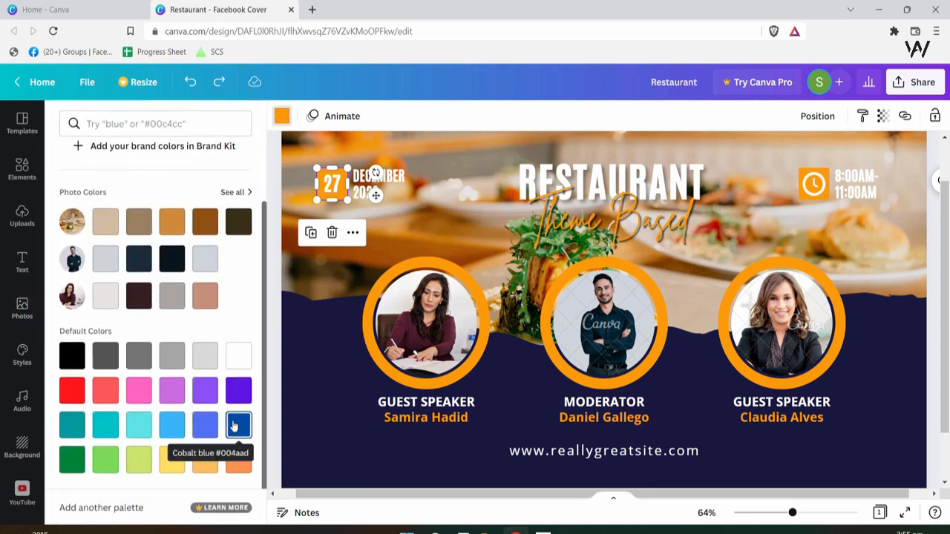
left_click(250, 423)
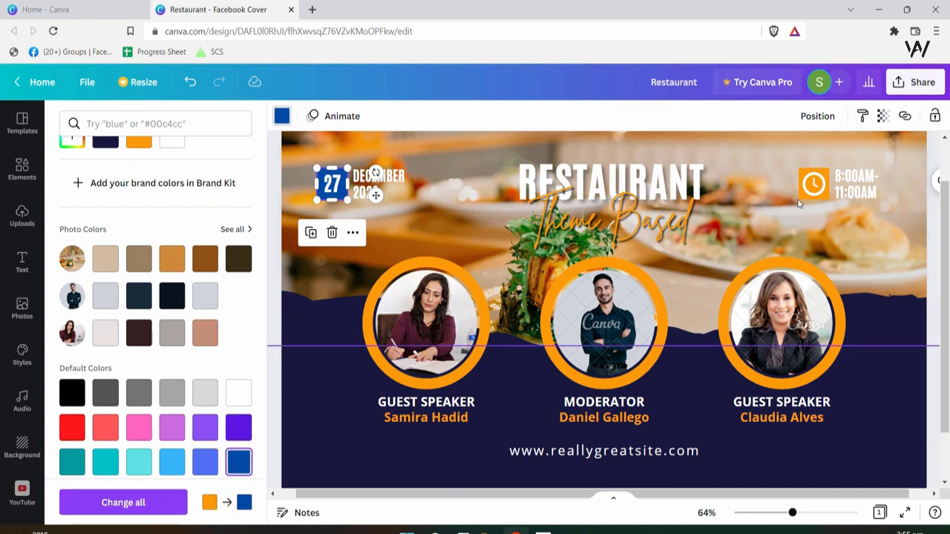
left_click(123, 502)
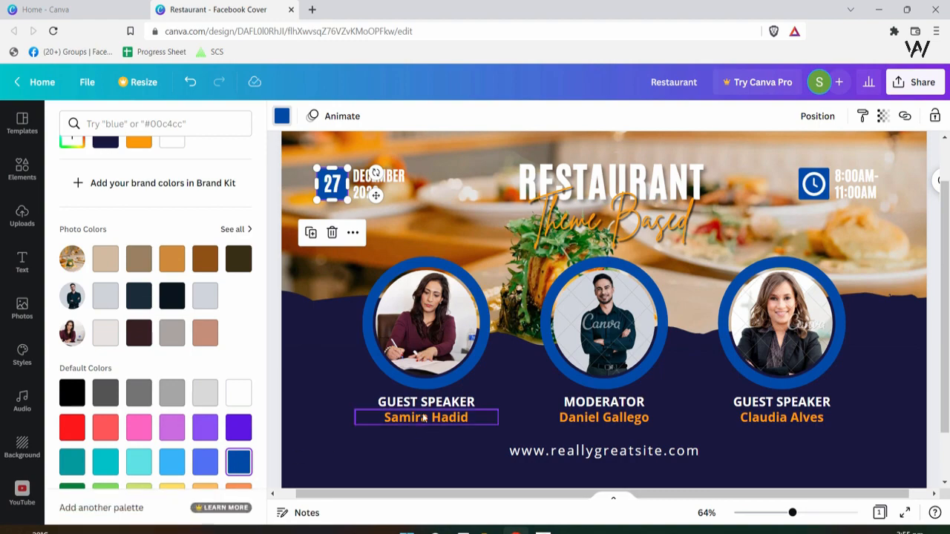
left_click(22, 308)
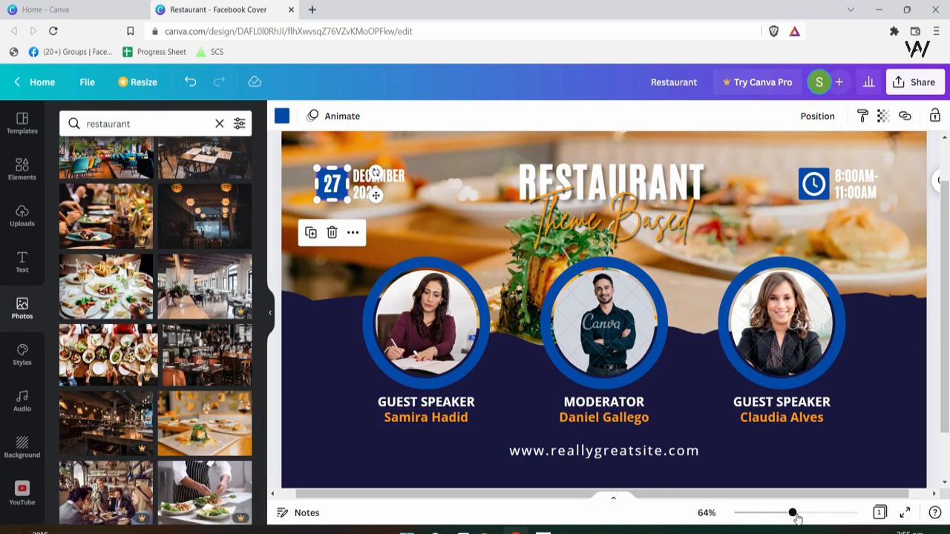
mouse_move(794, 513)
left_mouse_down()
mouse_move(774, 513)
mouse_move(785, 513)
left_mouse_up()
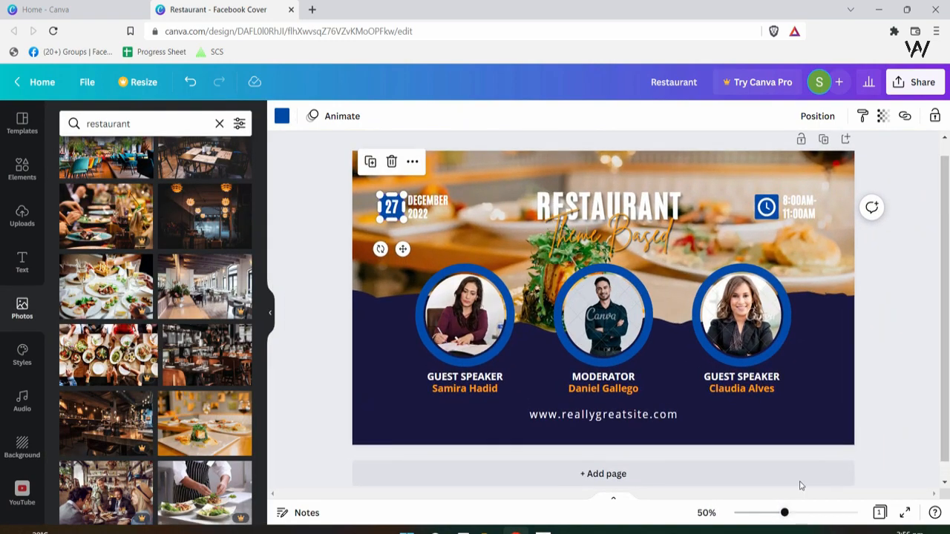
left_click(830, 421)
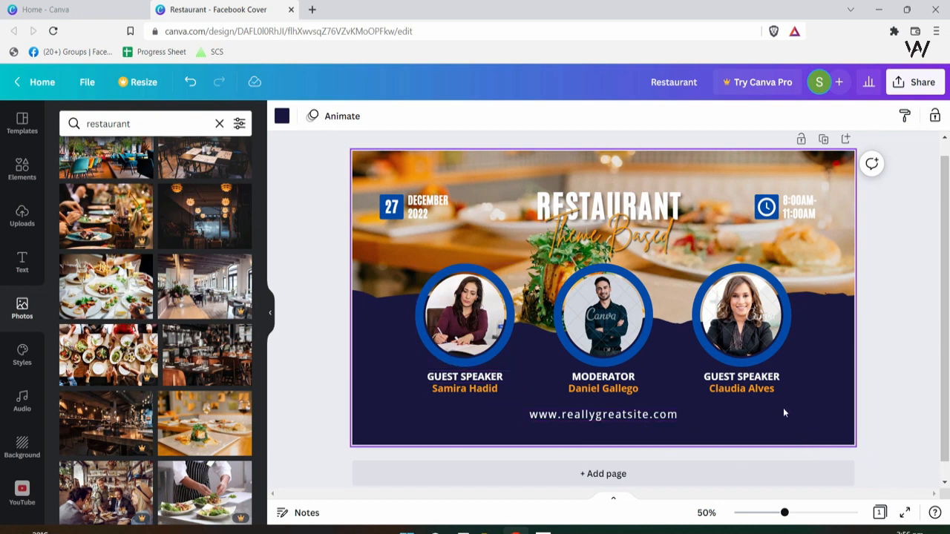
scroll(783, 407, "up", 1)
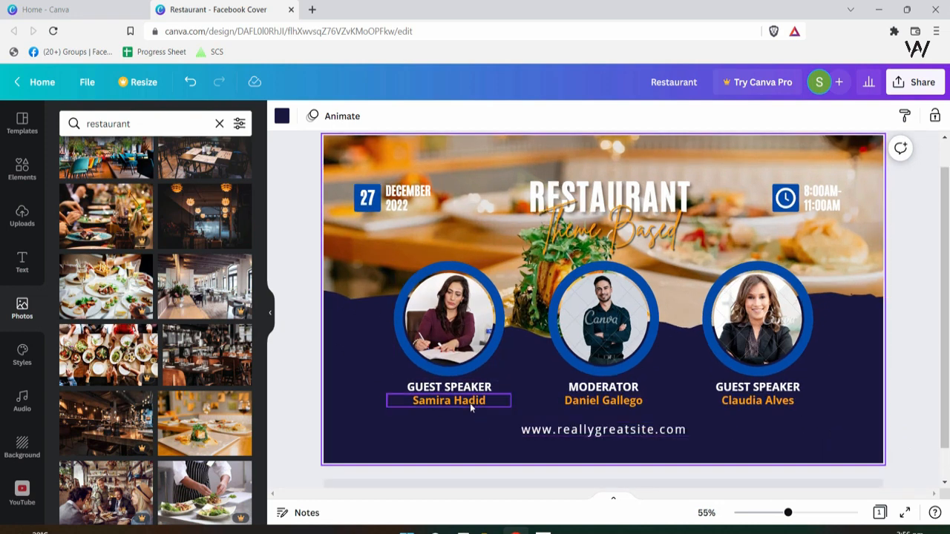
left_click(470, 404)
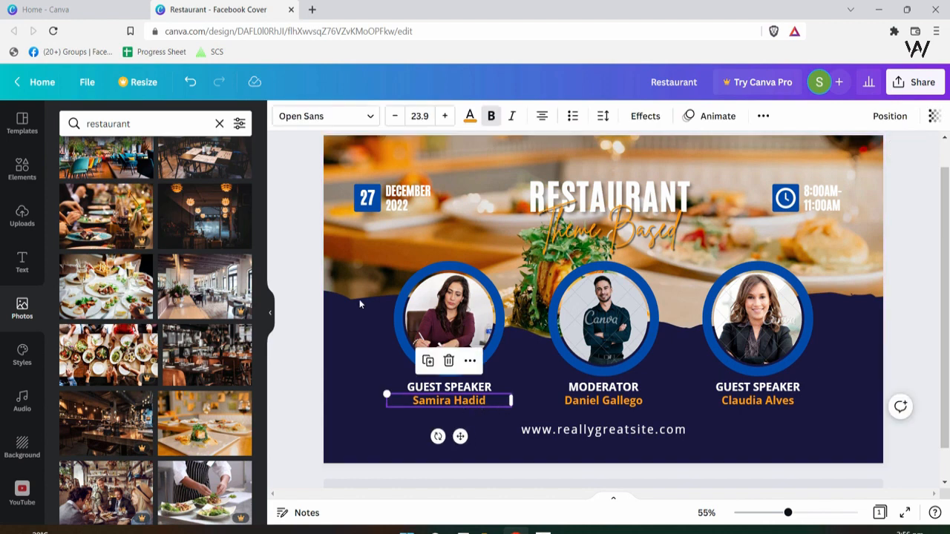
left_click(469, 116)
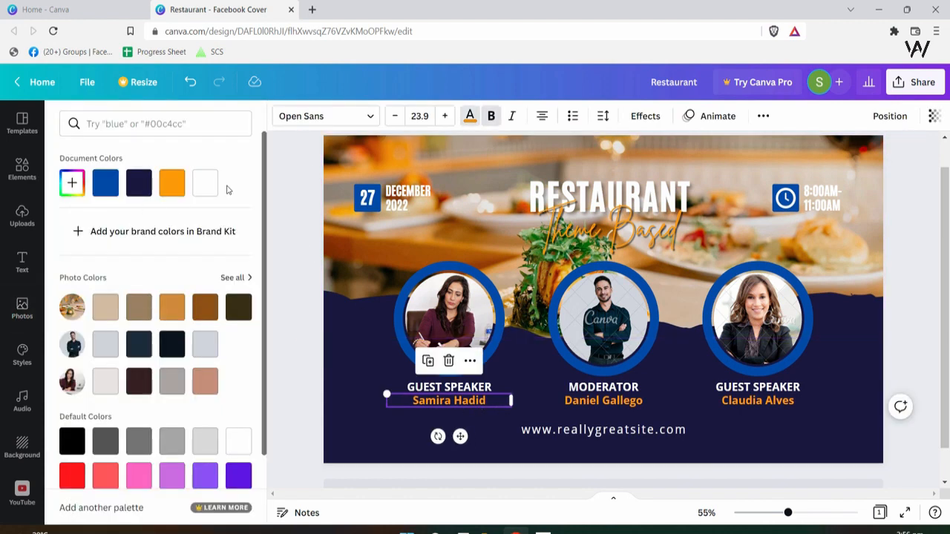
left_click(206, 185)
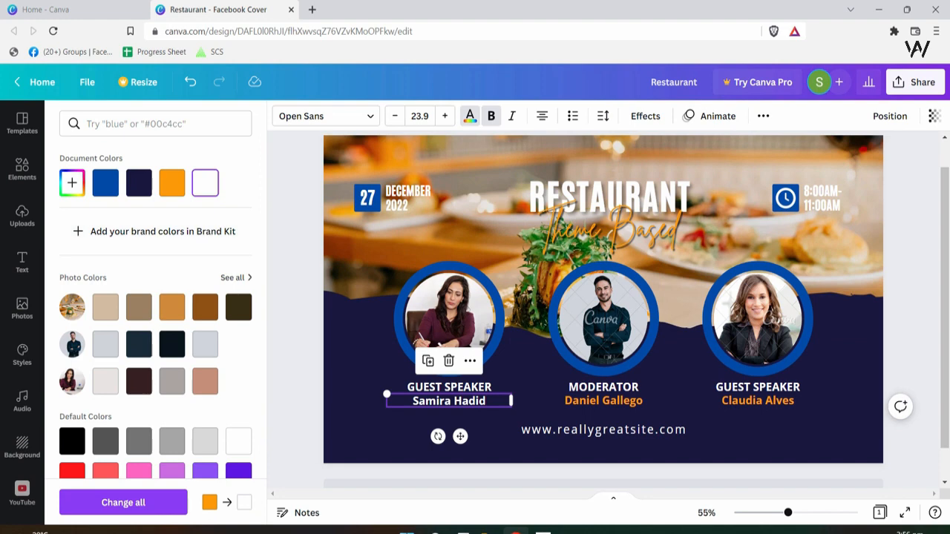
left_click(123, 504)
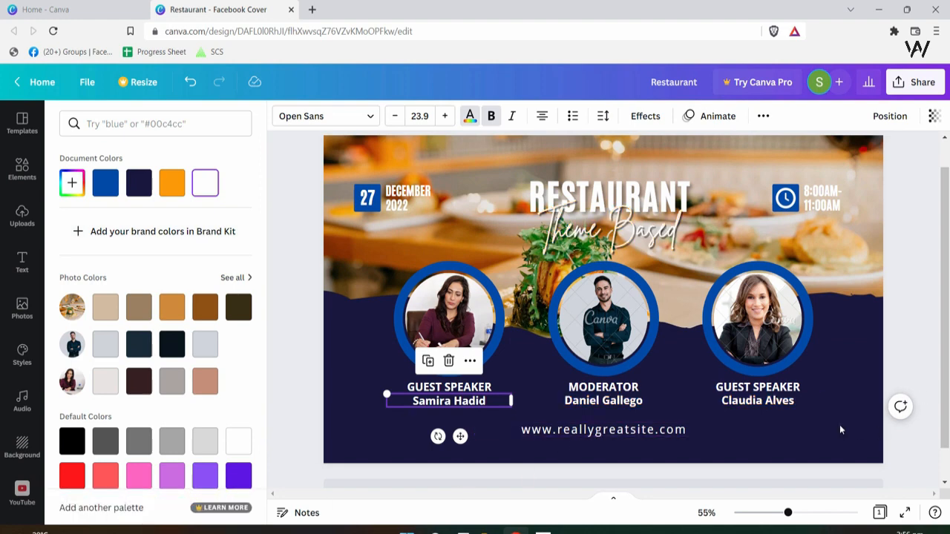
left_click(842, 430)
- Open a new browser tab, return to the Restaurant design and select the Theme Based heading
left_click_drag(949, 326, 949, 277)
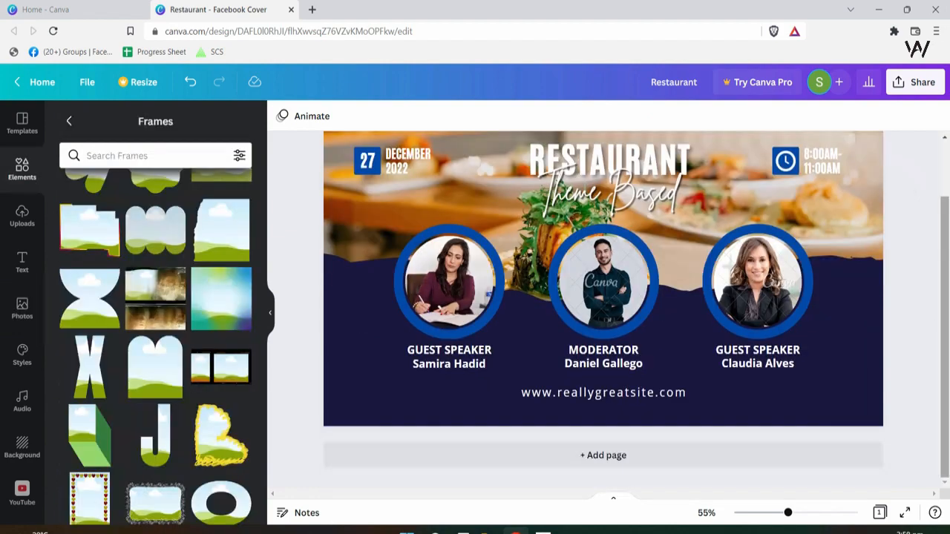
scroll(948, 324, "up", 1)
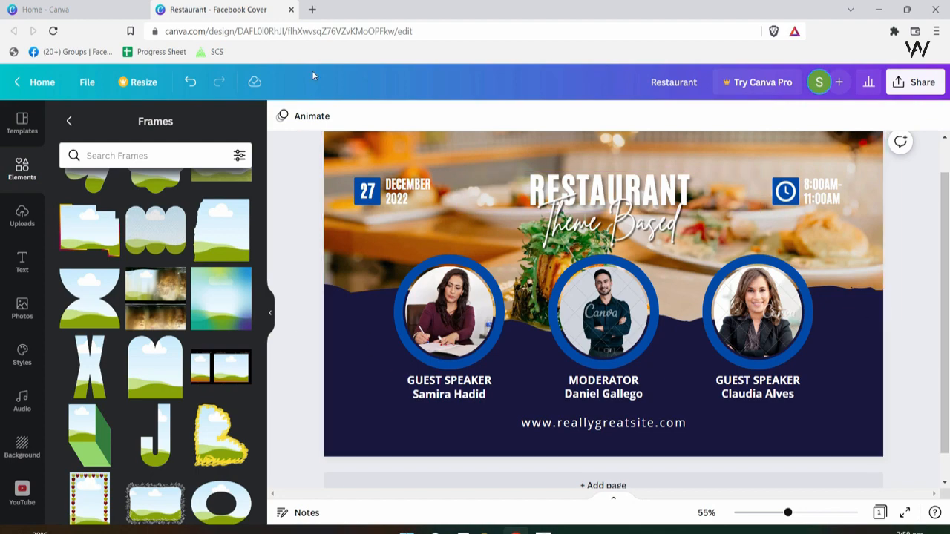
left_click(312, 10)
left_click(260, 10)
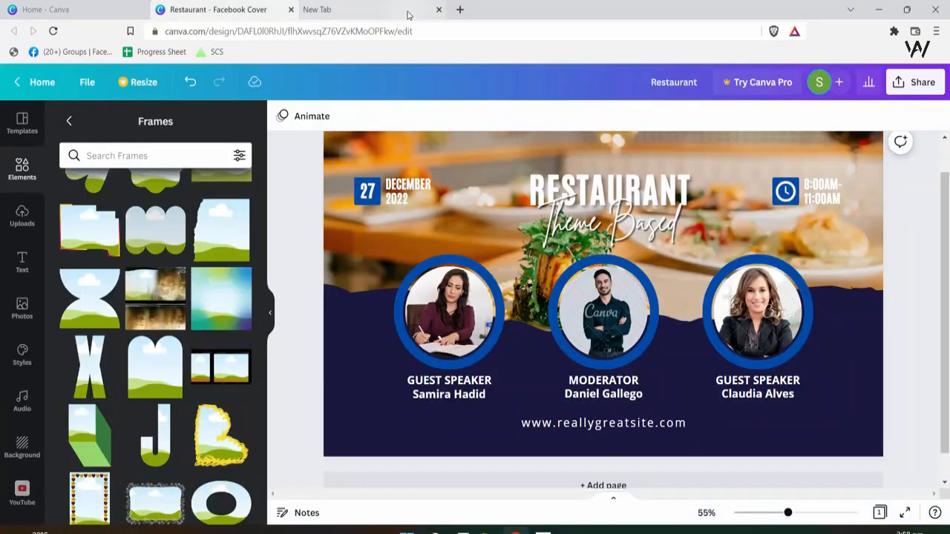
left_click(644, 190)
- Load Canva in the new tab and create a blank Facebook Cover design
left_click(349, 10)
left_click(431, 31)
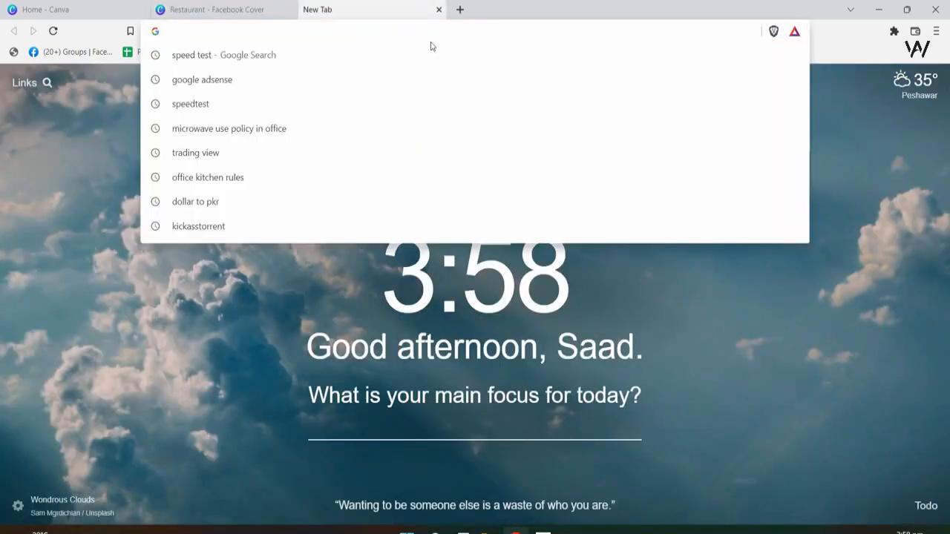
type("canva.com")
key("Return")
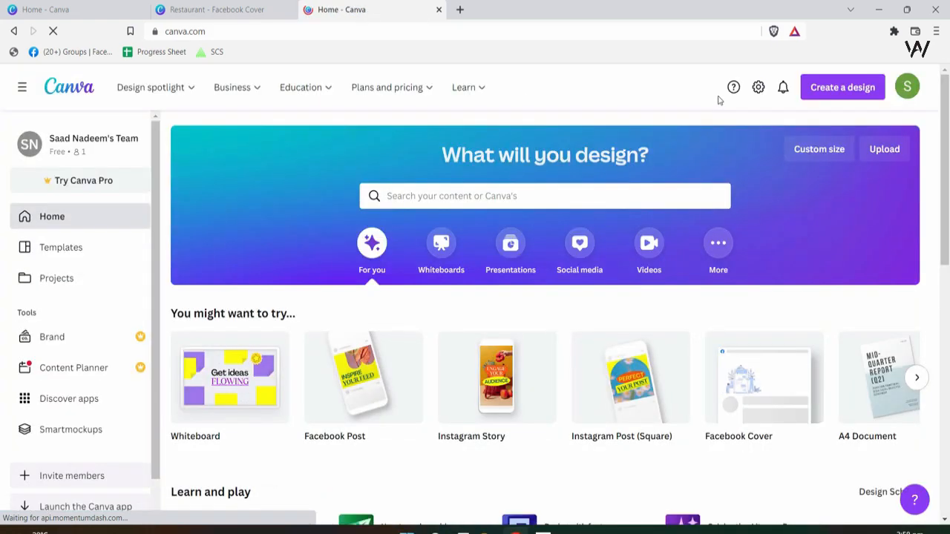
left_click(836, 93)
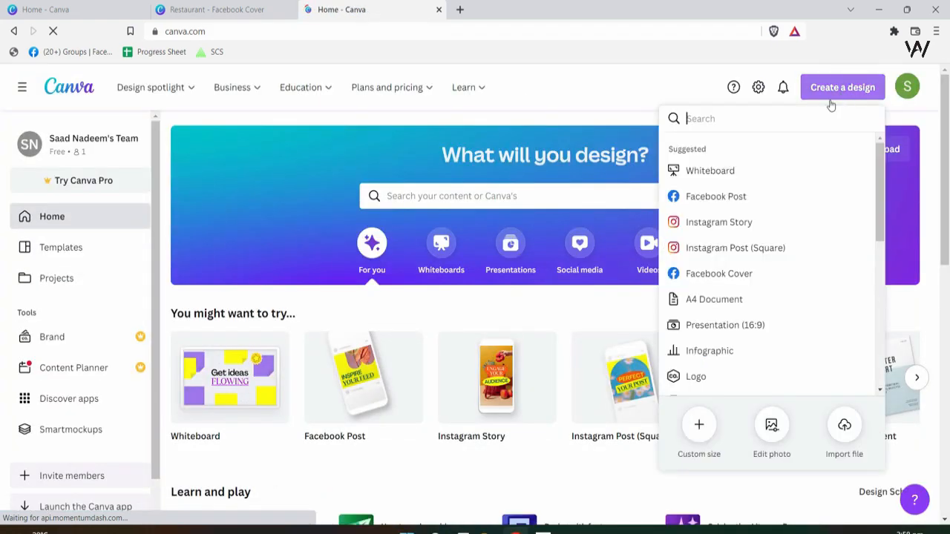
left_click(723, 275)
- Move the Restaurant design into its own maximized window and select its food photo
left_click(426, 10)
left_click(439, 10)
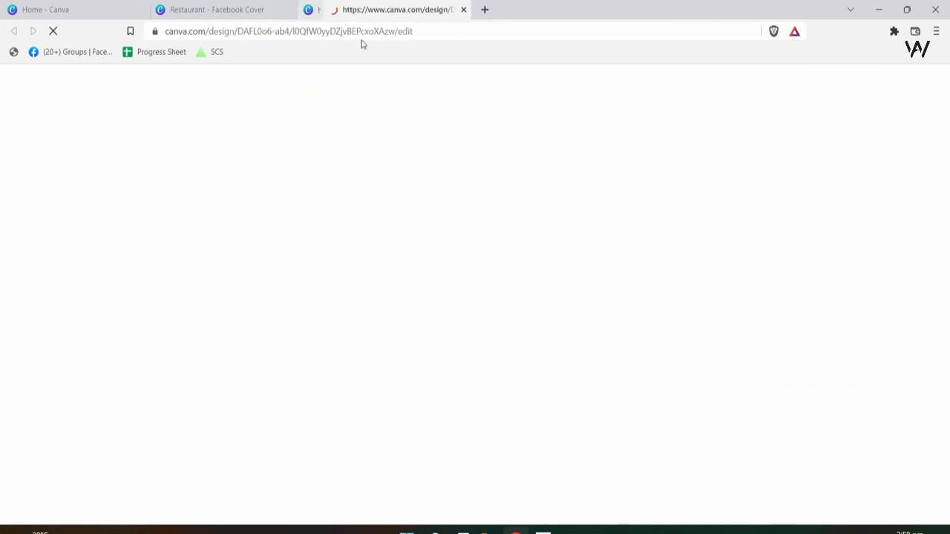
left_click(211, 8)
left_click(388, 6)
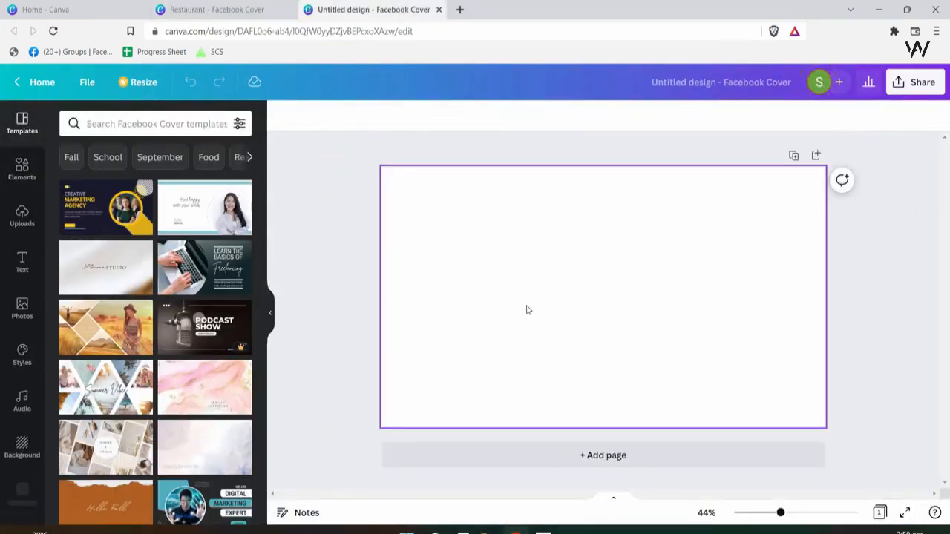
left_click(258, 6)
left_click_drag(222, 69, 330, 35)
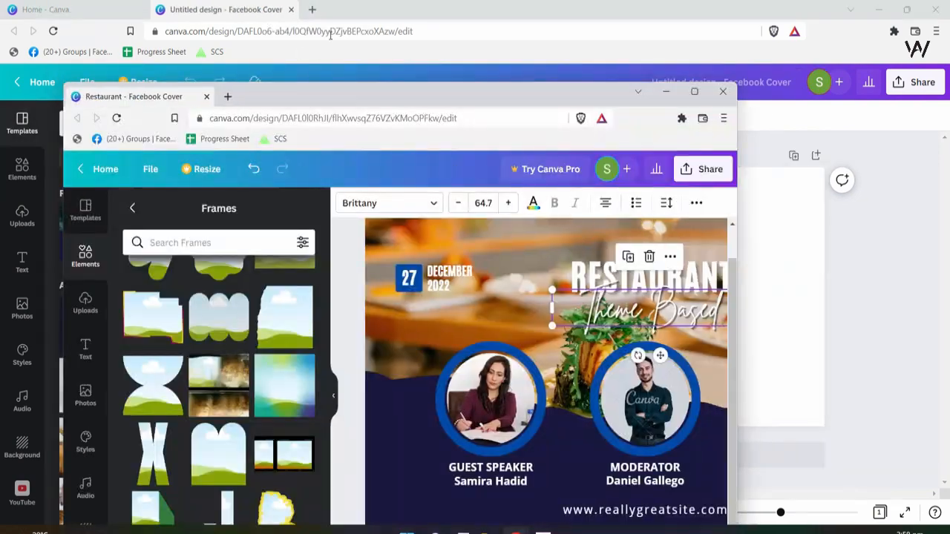
double_click(430, 92)
key("alt+Tab")
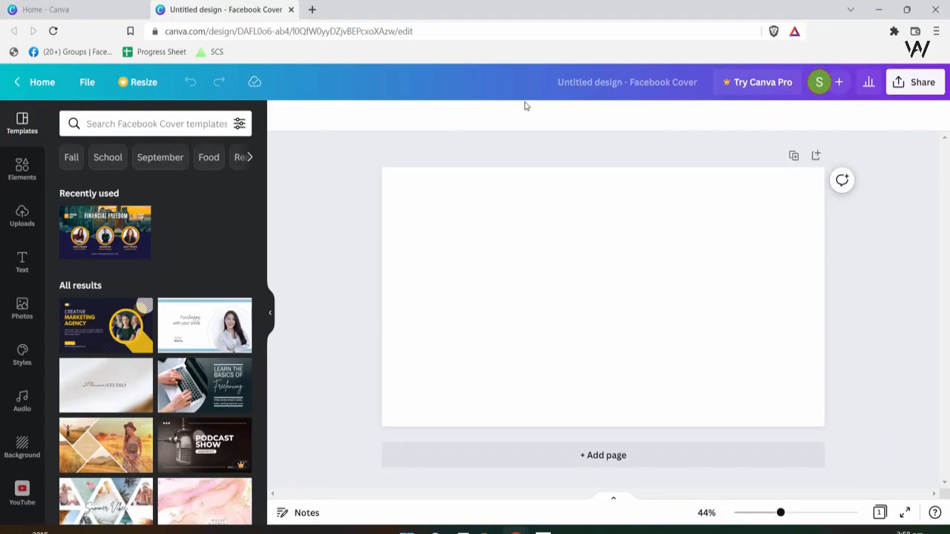
key("alt+Tab")
left_click(371, 235)
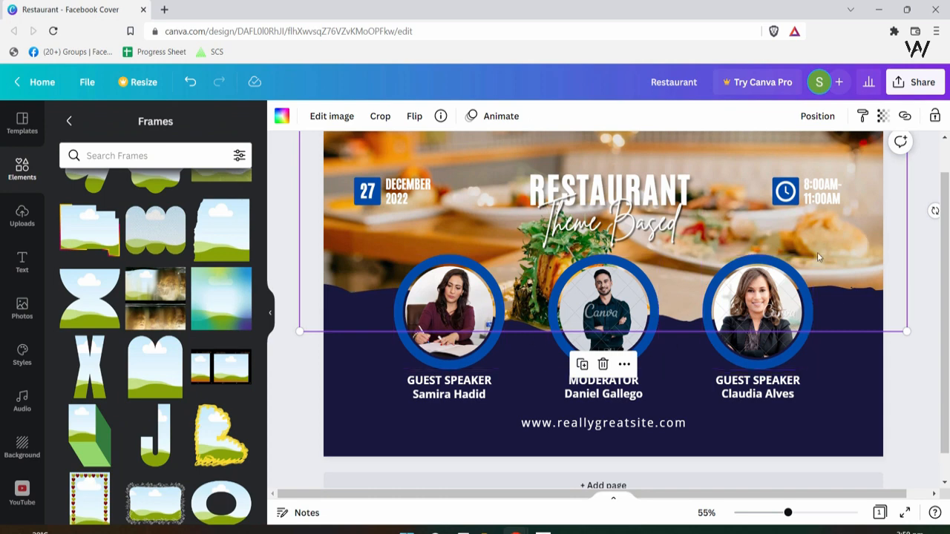
scroll(178, 282, "up", 3)
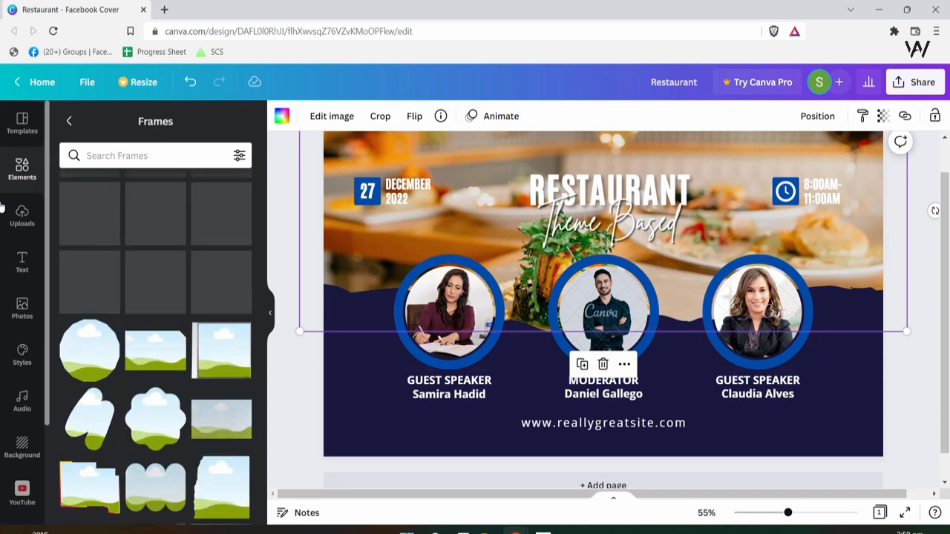
left_click(23, 171)
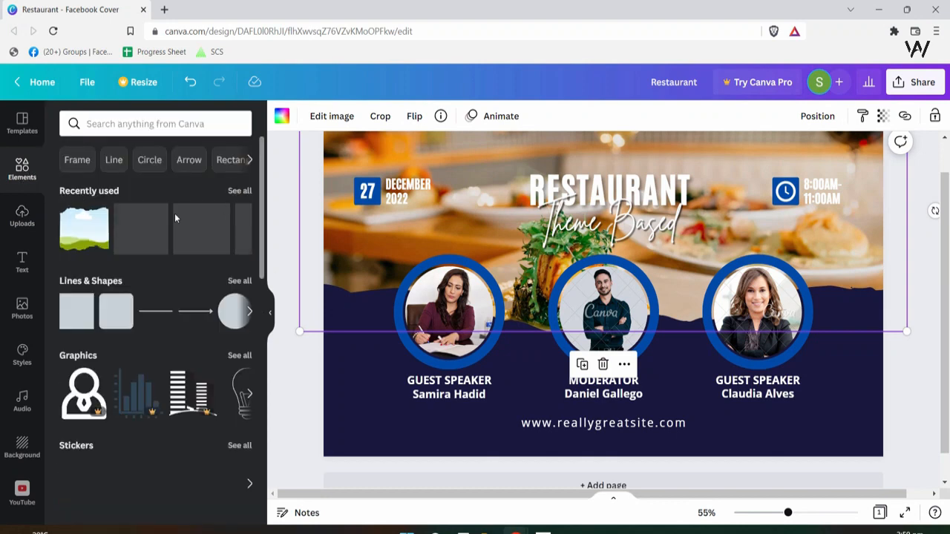
scroll(240, 294, "down", 3)
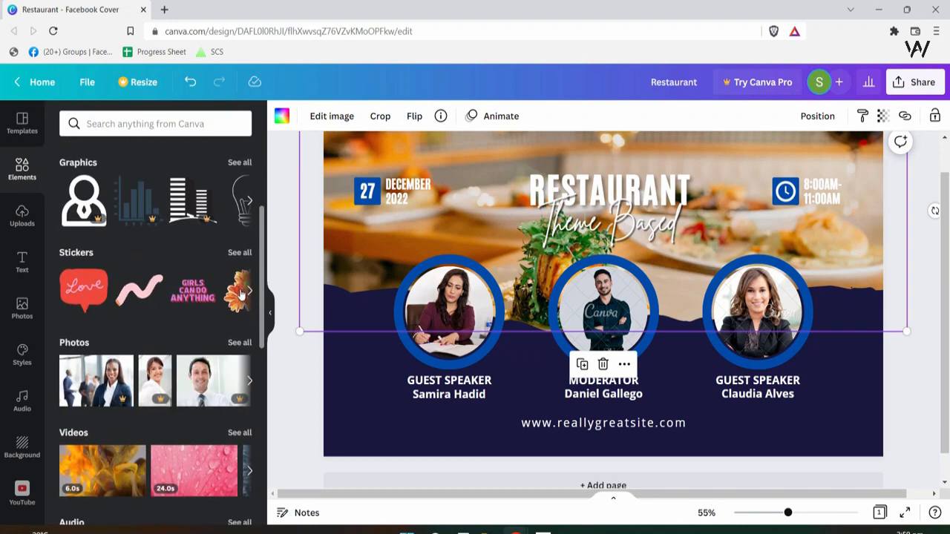
scroll(238, 290, "down", 5)
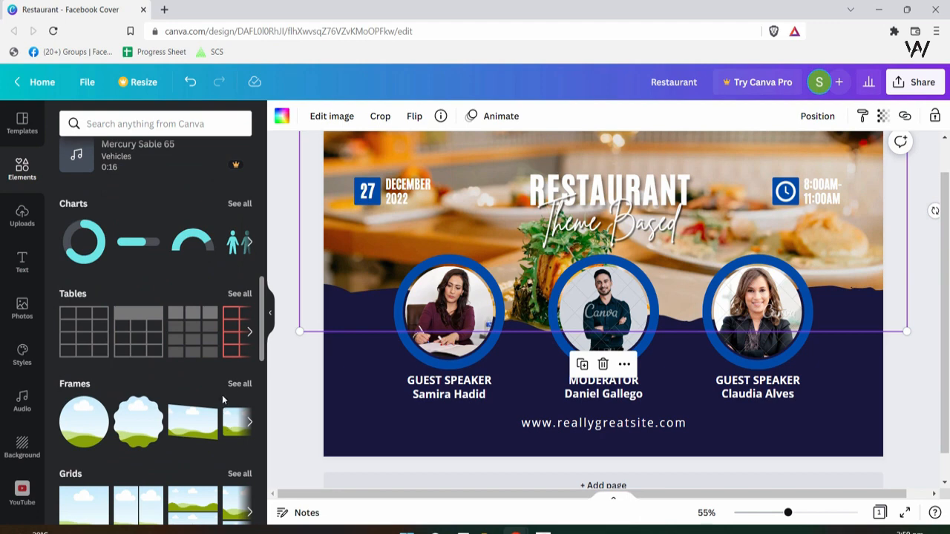
left_click(240, 384)
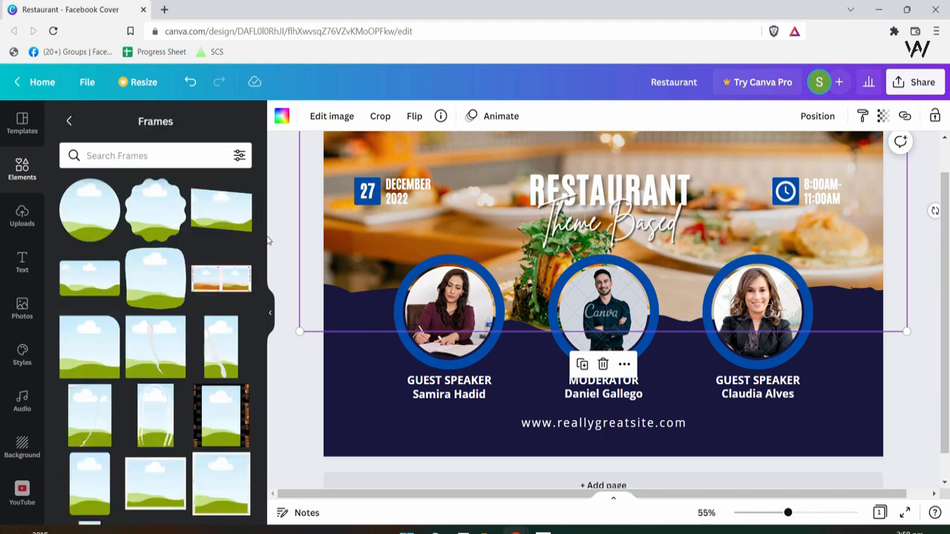
scroll(260, 224, "down", 10)
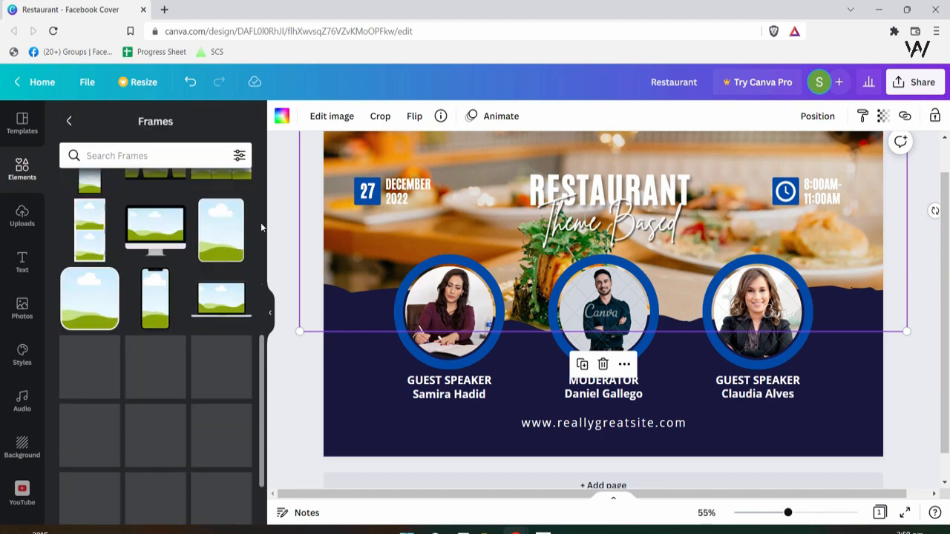
scroll(260, 222, "down", 3)
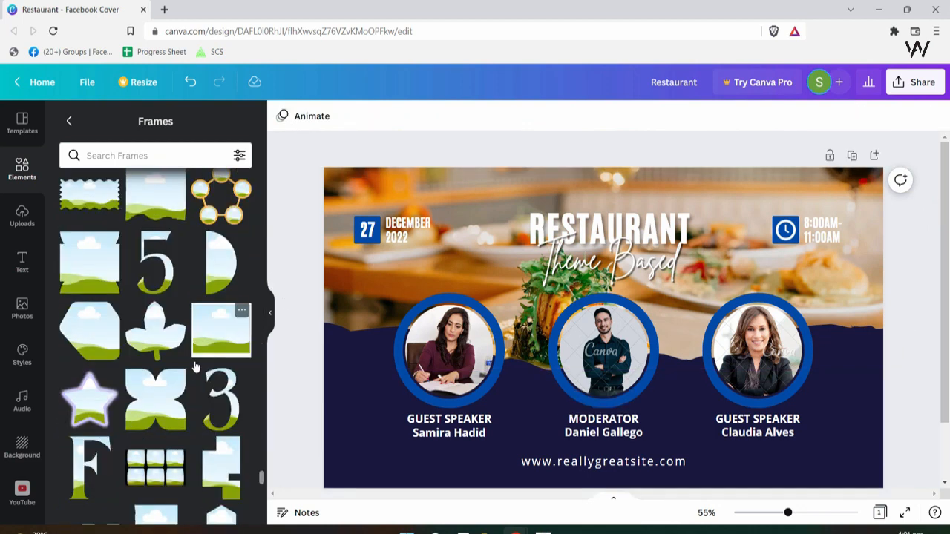
scroll(191, 363, "up", 1)
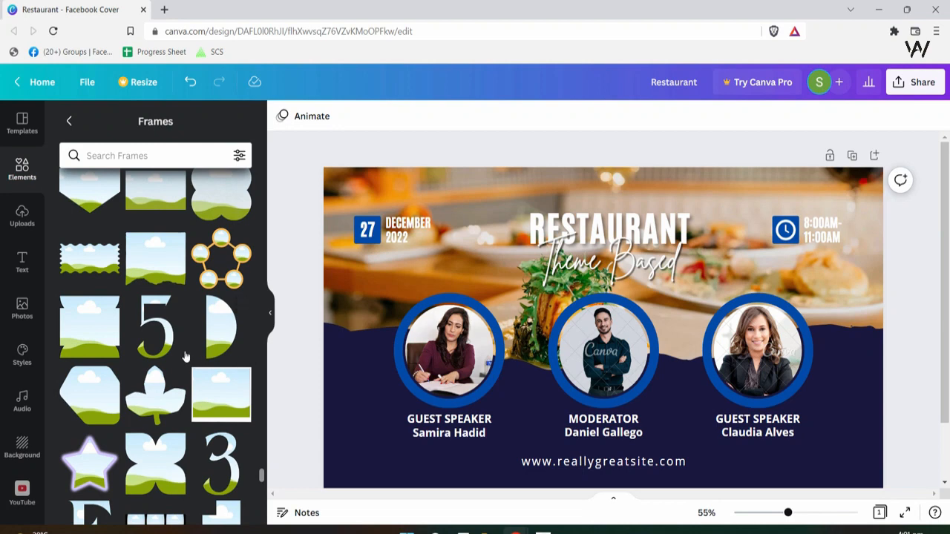
- Add a landscape frame to the blank cover, move it top-left and enlarge it
left_click(162, 265)
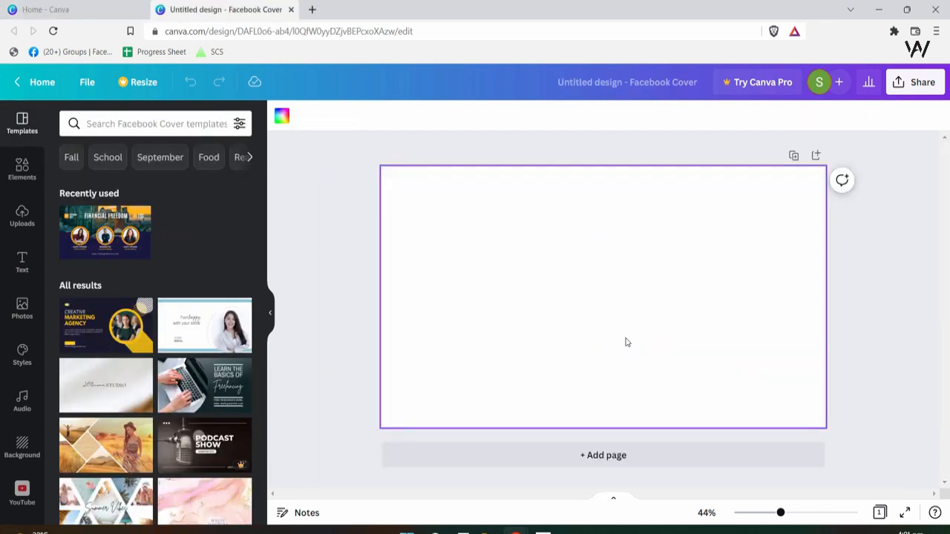
key("ctrl+v")
left_click_drag(624, 333, 496, 265)
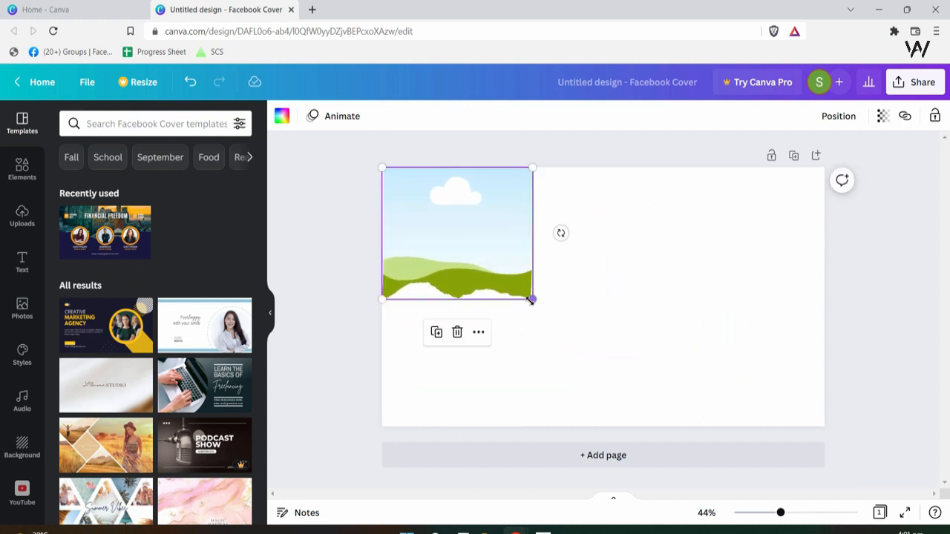
left_click_drag(531, 299, 742, 338)
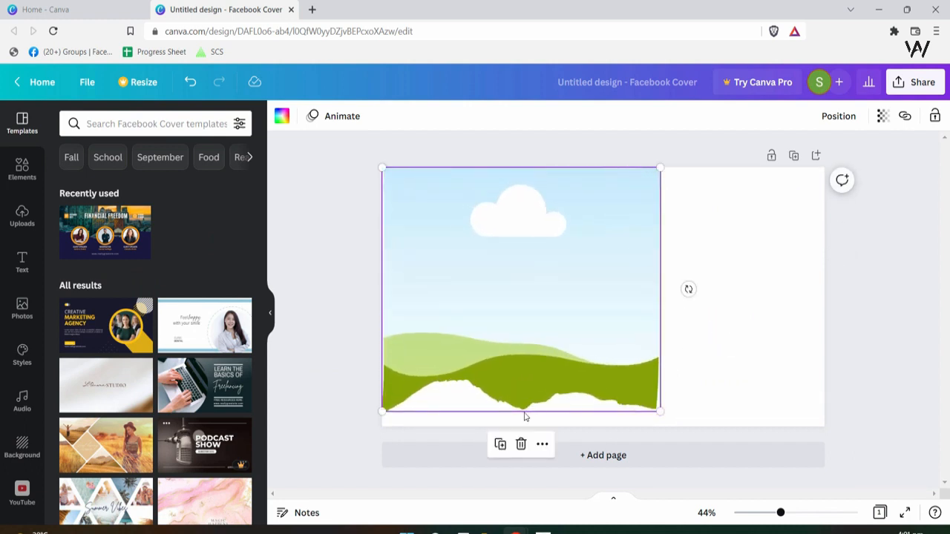
left_click_drag(533, 406, 531, 304)
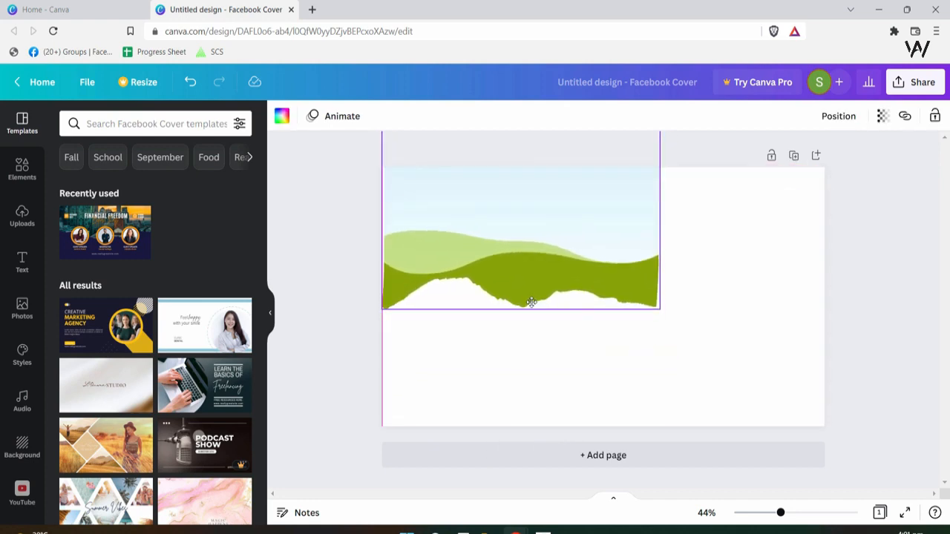
- Stretch the hills image wider than the page and raise it partly above the top edge
left_click_drag(676, 309, 943, 356)
key("ctrl+z")
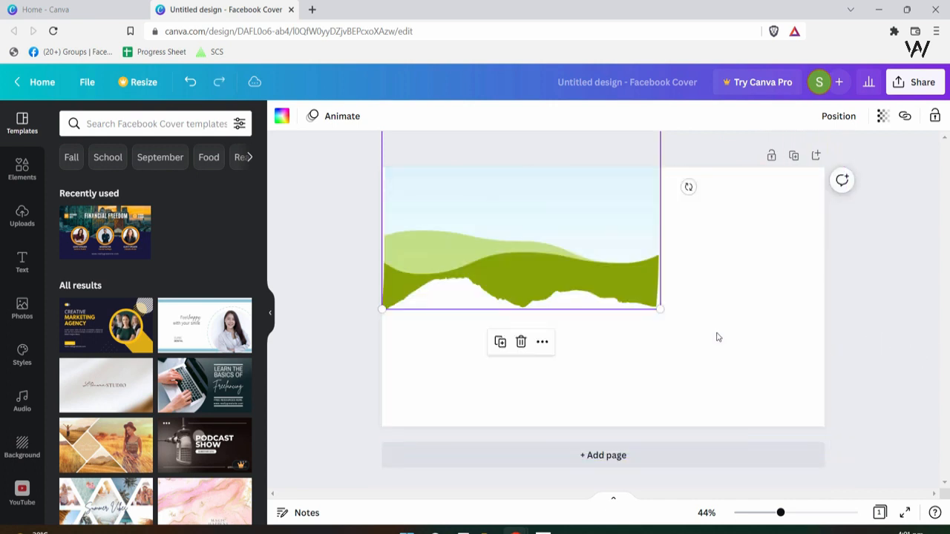
key("ctrl+z")
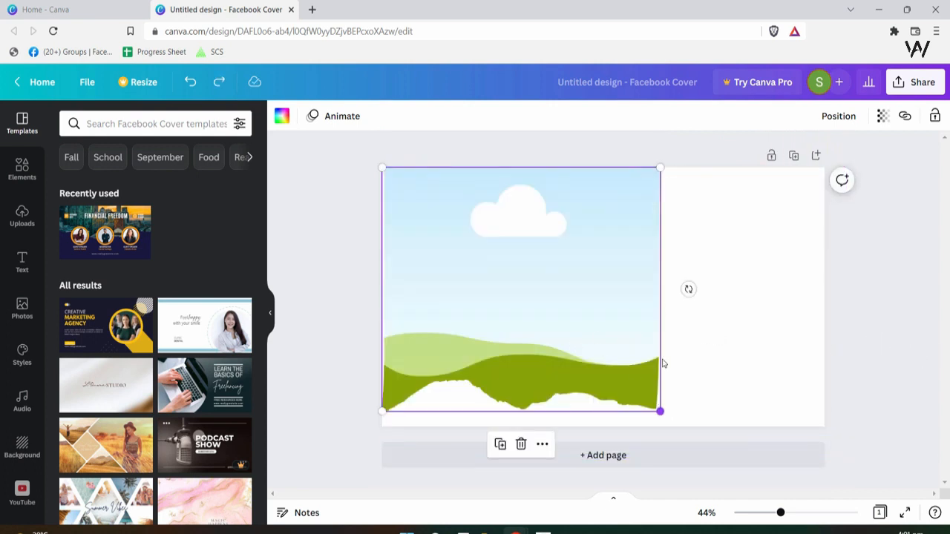
left_click_drag(656, 301, 651, 159)
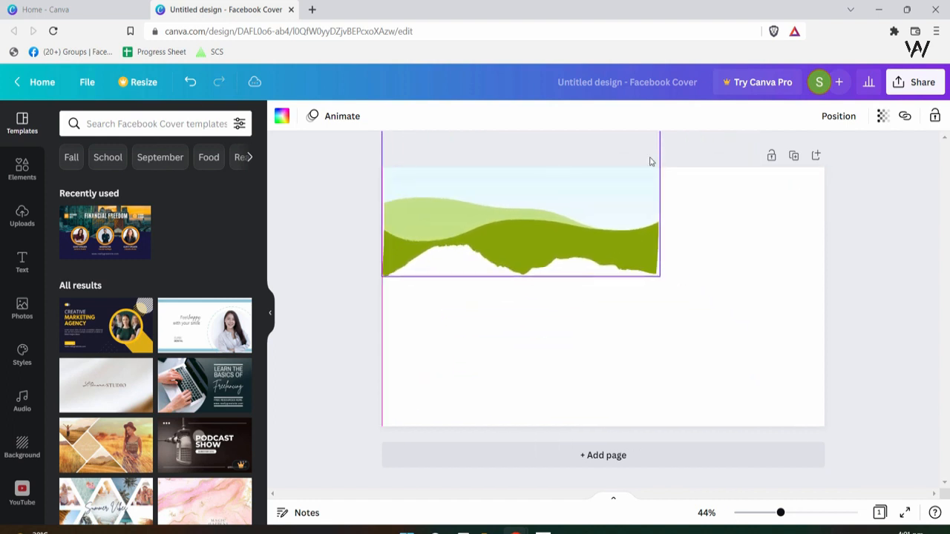
left_click_drag(661, 276, 942, 322)
left_click_drag(731, 325, 727, 210)
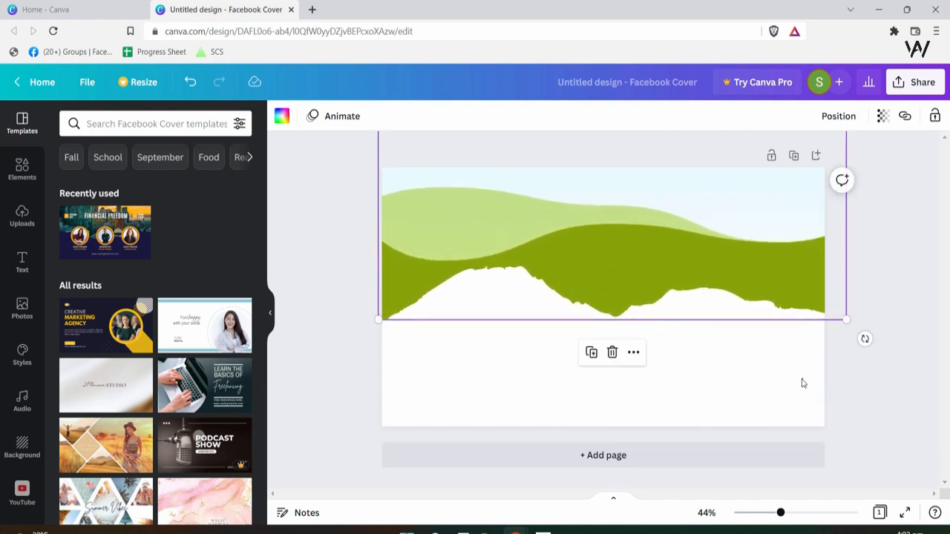
- Browse the Uploads, Elements and Photos panels and nudge the green hills graphic slightly
left_click(801, 381)
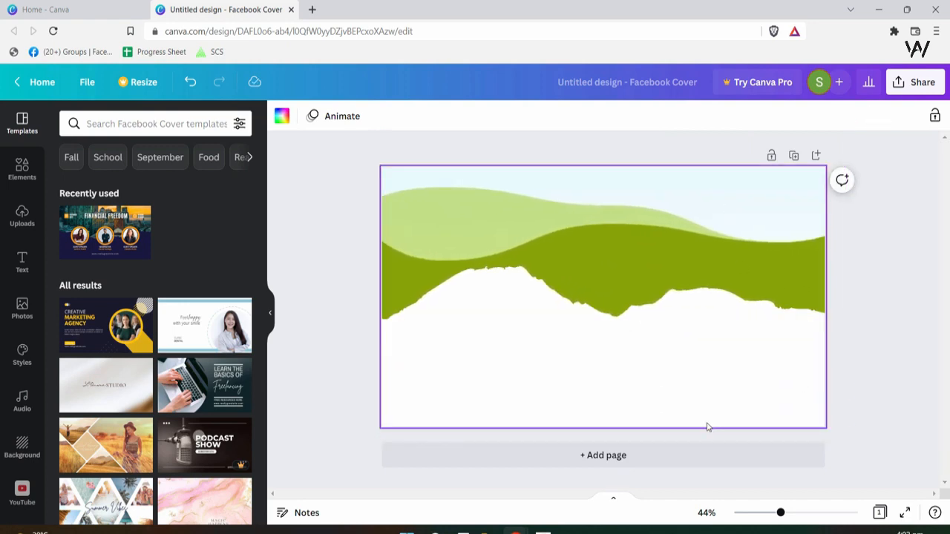
left_click(23, 213)
left_click(13, 178)
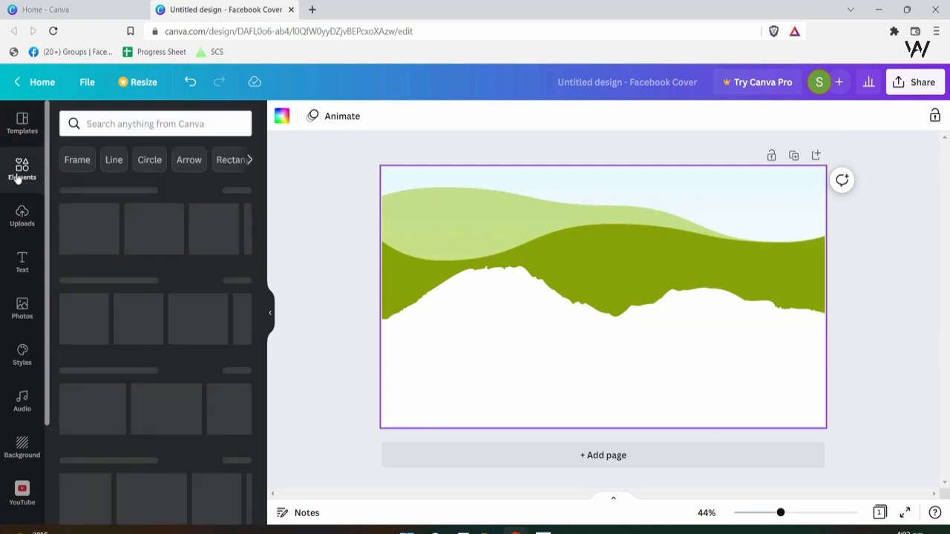
left_click(22, 308)
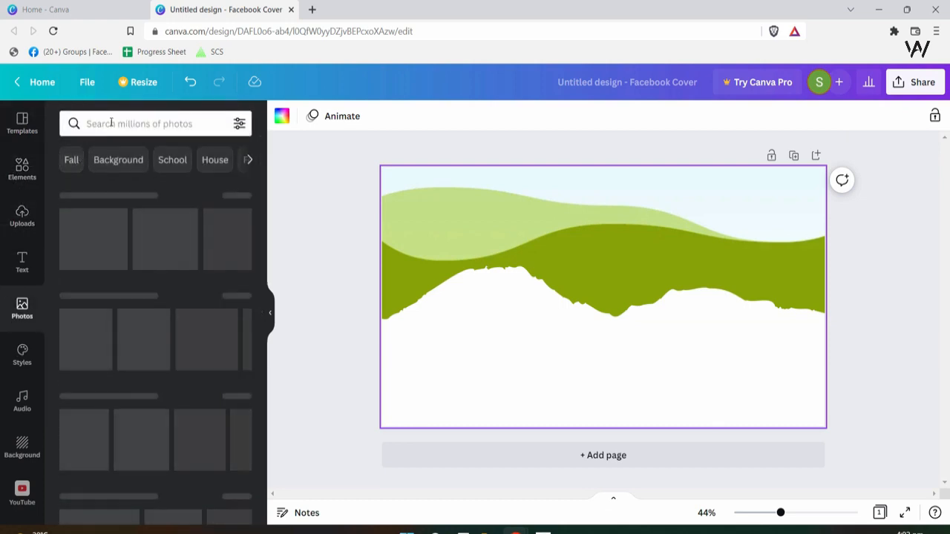
left_click_drag(541, 286, 553, 285)
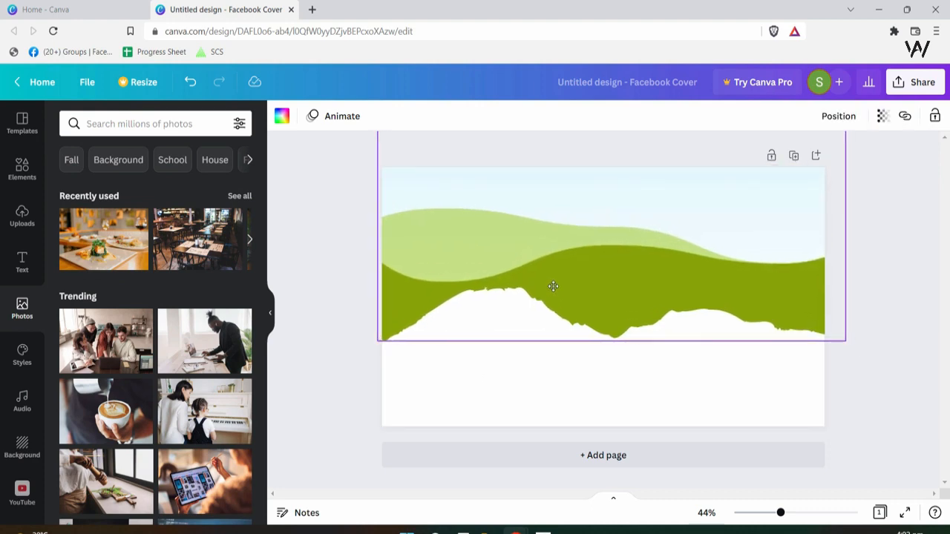
- Fill the page background with dark blue, darkened to navy #013376 in the custom picker
left_click(564, 373)
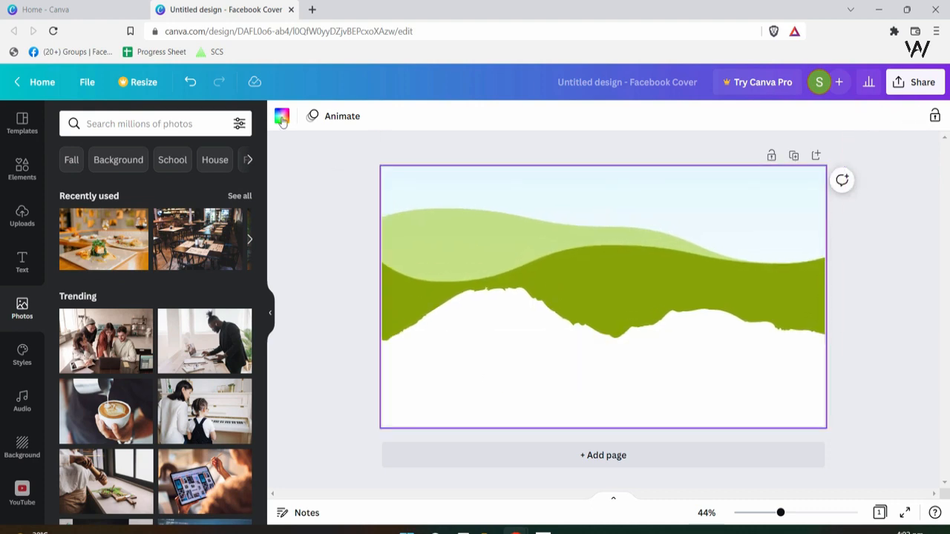
left_click(282, 117)
left_click(239, 379)
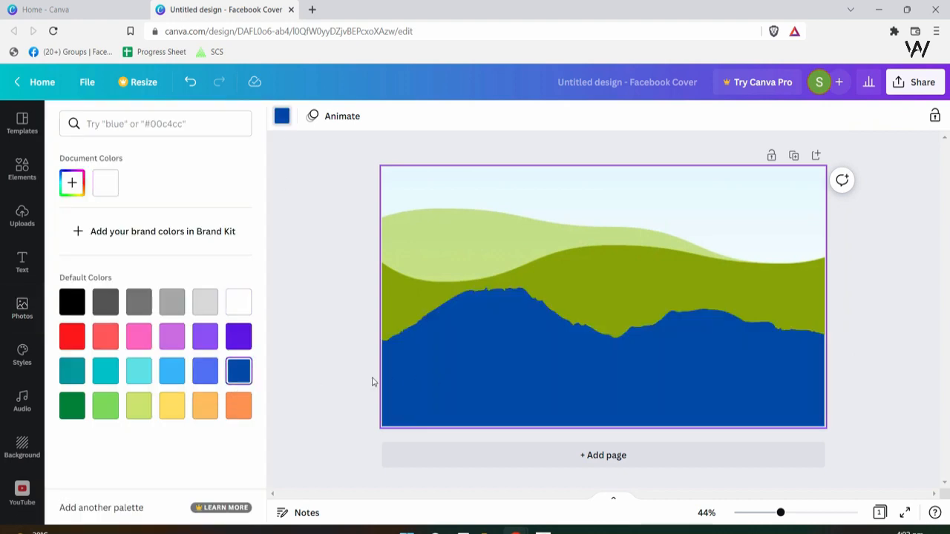
left_click(74, 192)
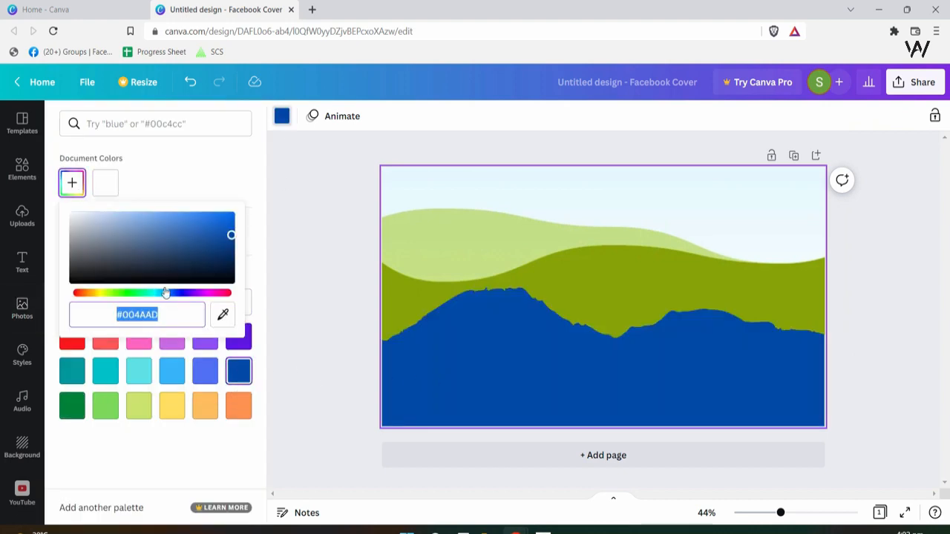
left_click_drag(232, 237, 231, 246)
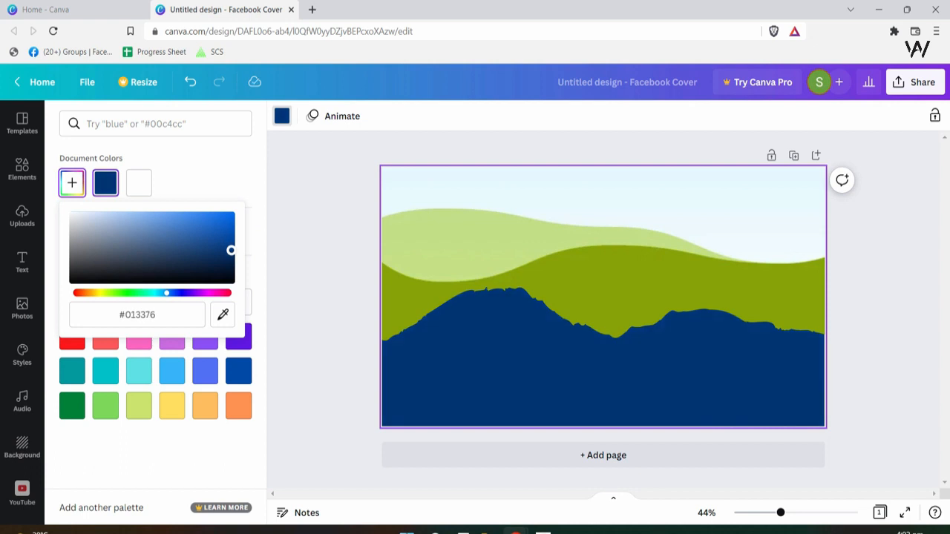
left_click(517, 291)
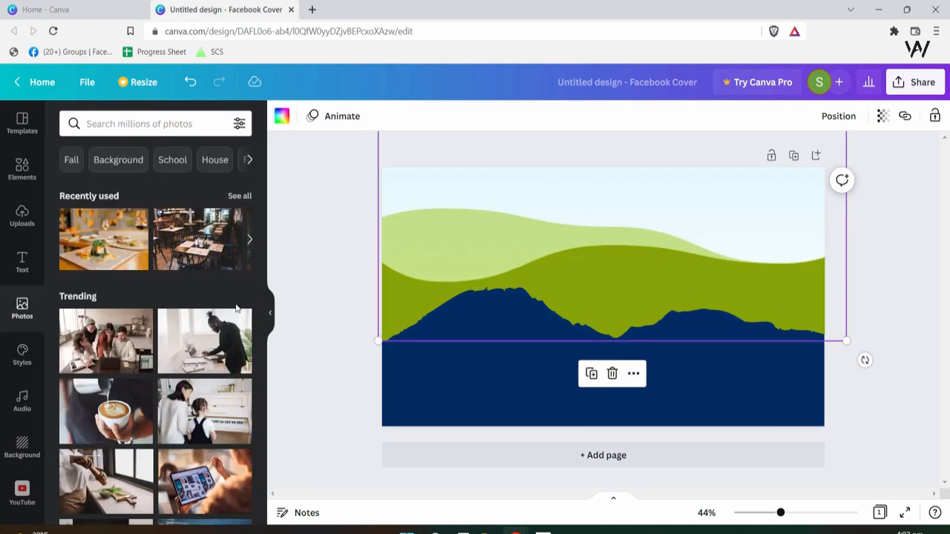
left_click_drag(89, 249, 530, 327)
left_click(614, 410)
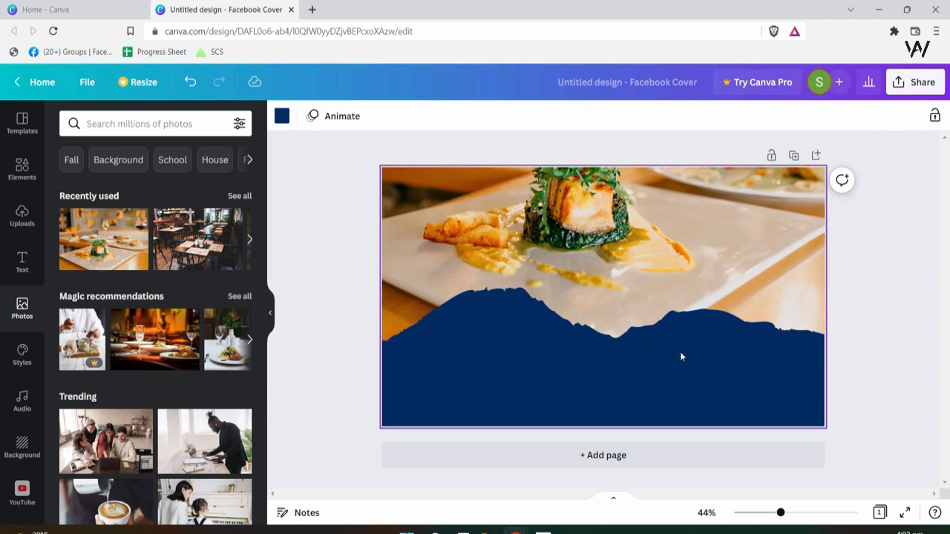
left_click(672, 315)
left_click_drag(668, 309, 709, 304)
left_click(727, 375)
left_click(716, 324)
left_click(717, 368)
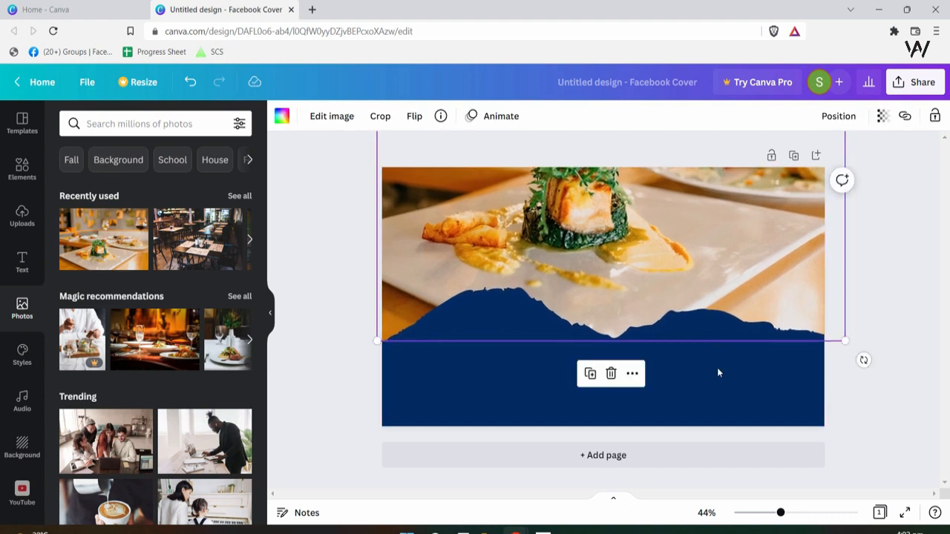
left_click(789, 414)
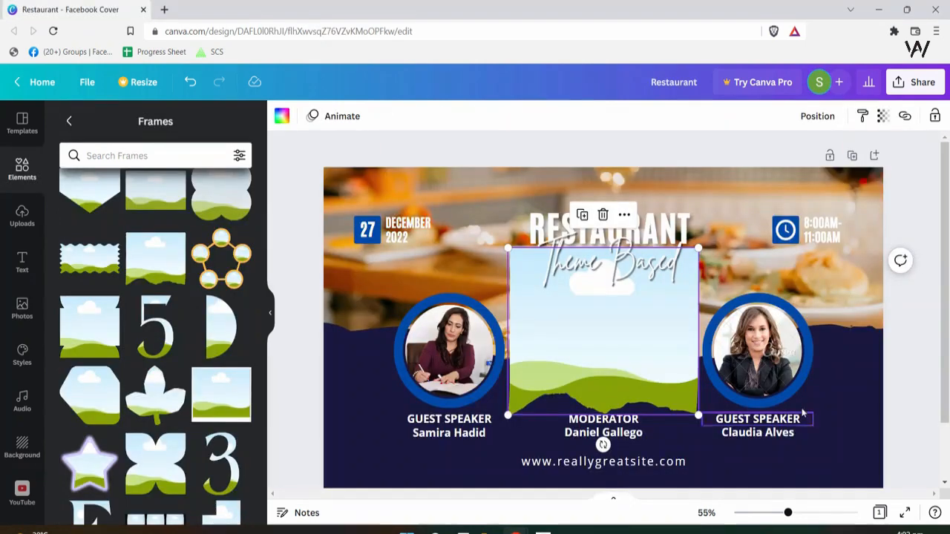
left_click(843, 413)
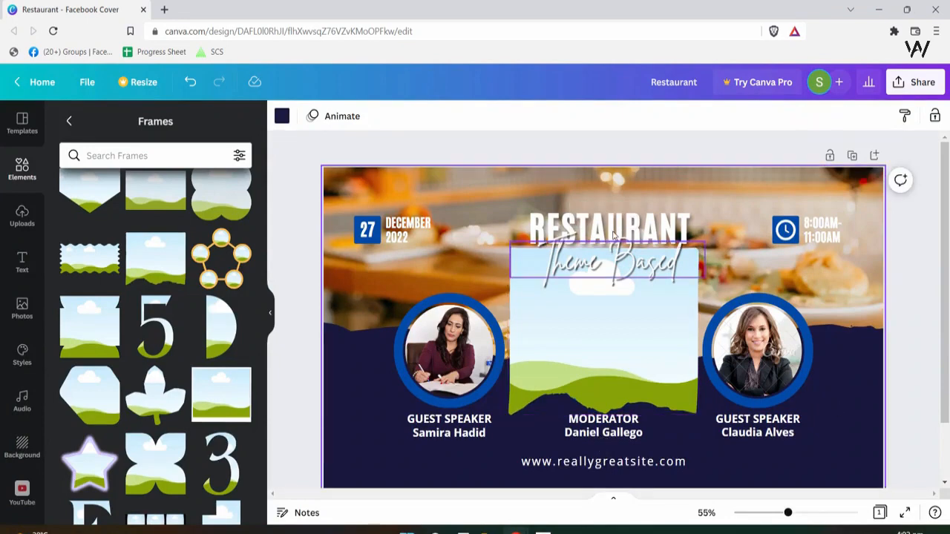
left_click(612, 257)
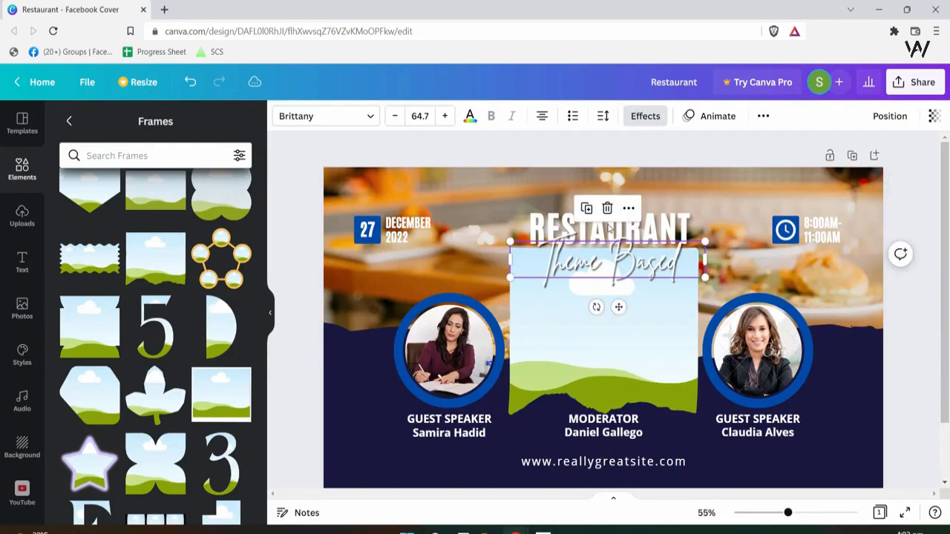
left_click(680, 223)
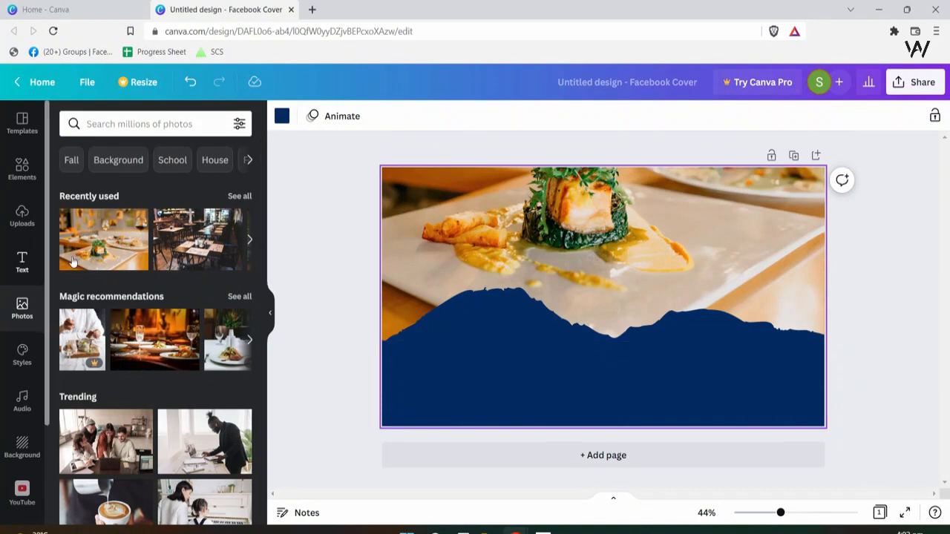
- Add a heading text box and set its font to Antonio Bold
left_click(22, 261)
left_click(178, 219)
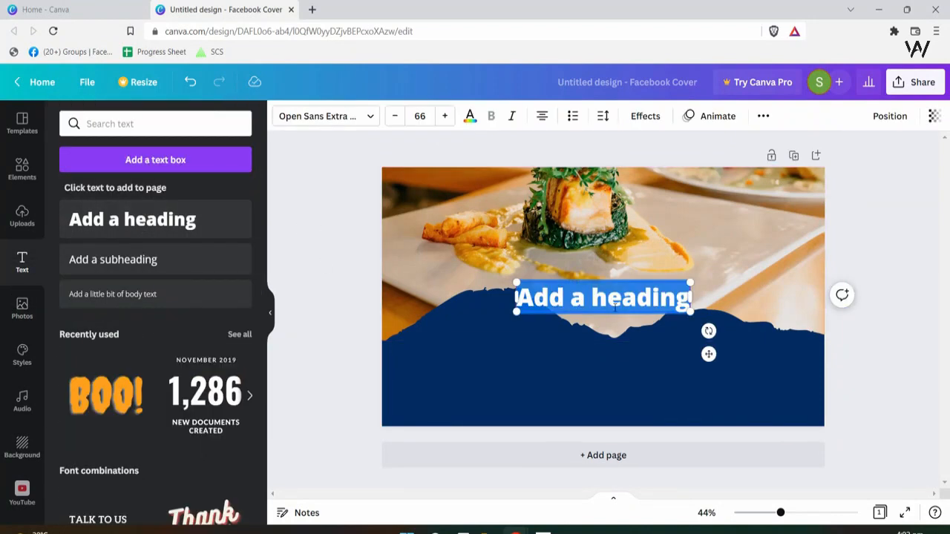
left_click(354, 118)
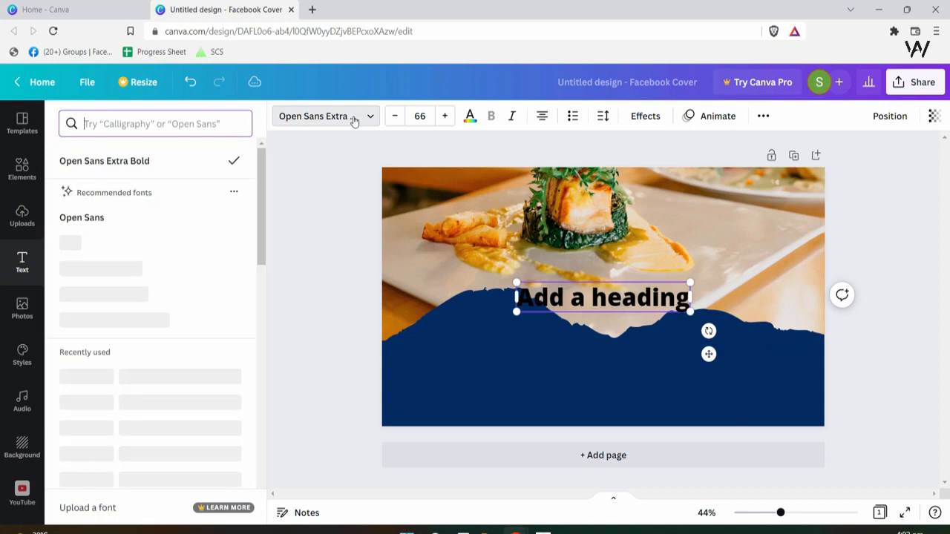
left_click(195, 123)
type("anton")
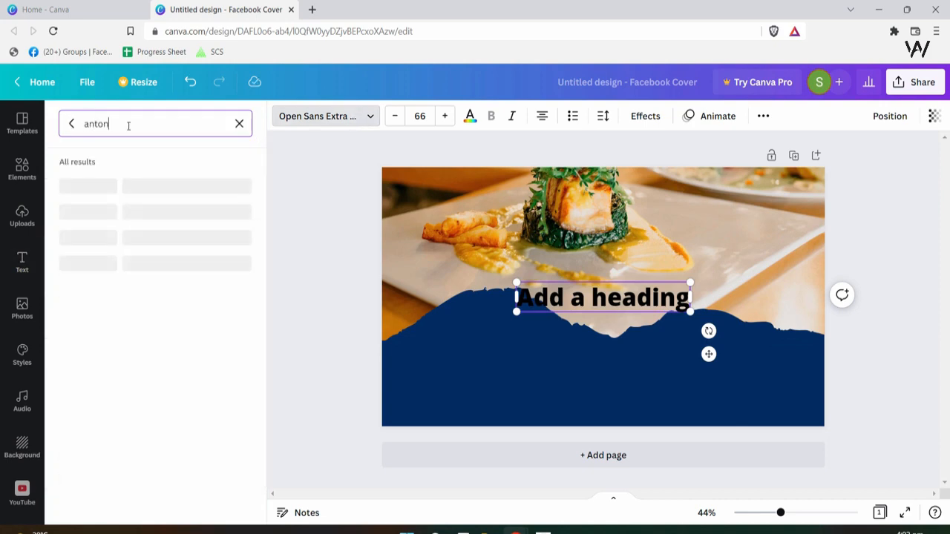
type("i")
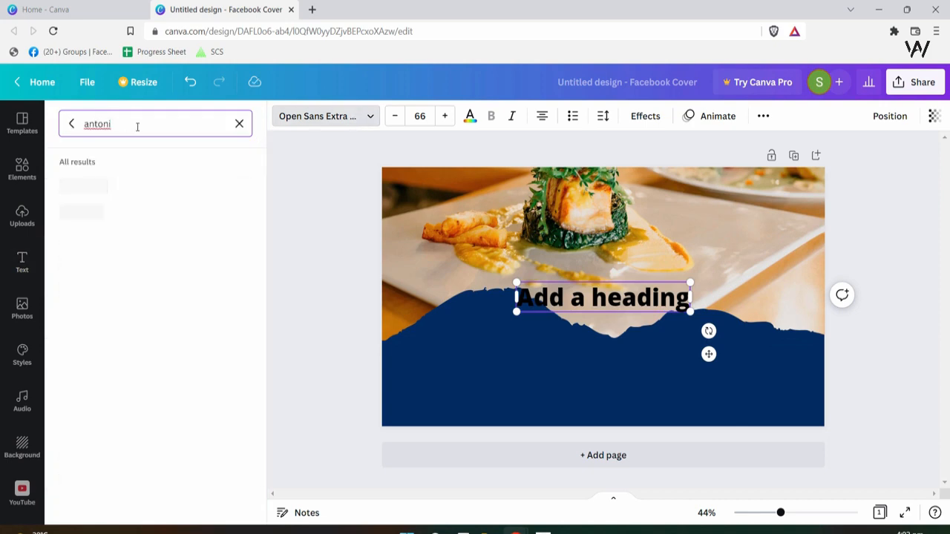
left_click(97, 191)
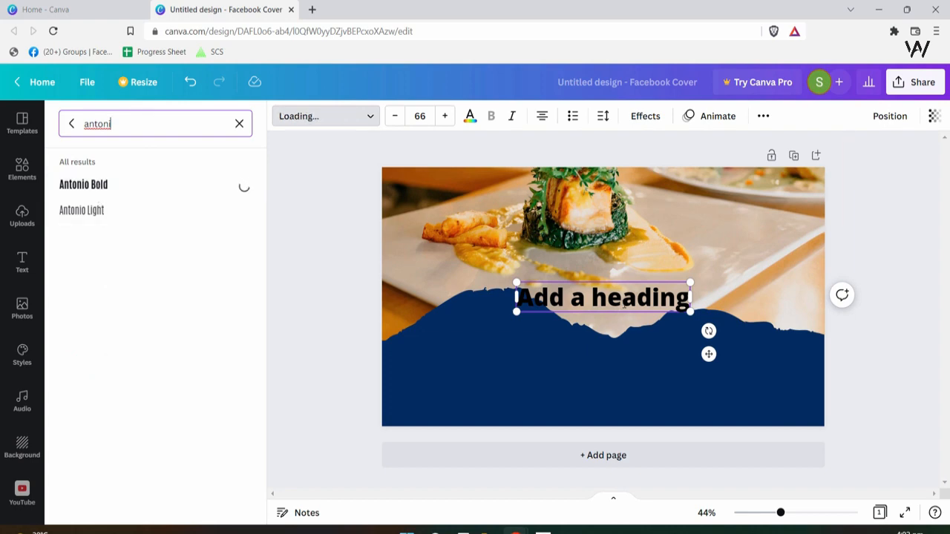
left_click(594, 304)
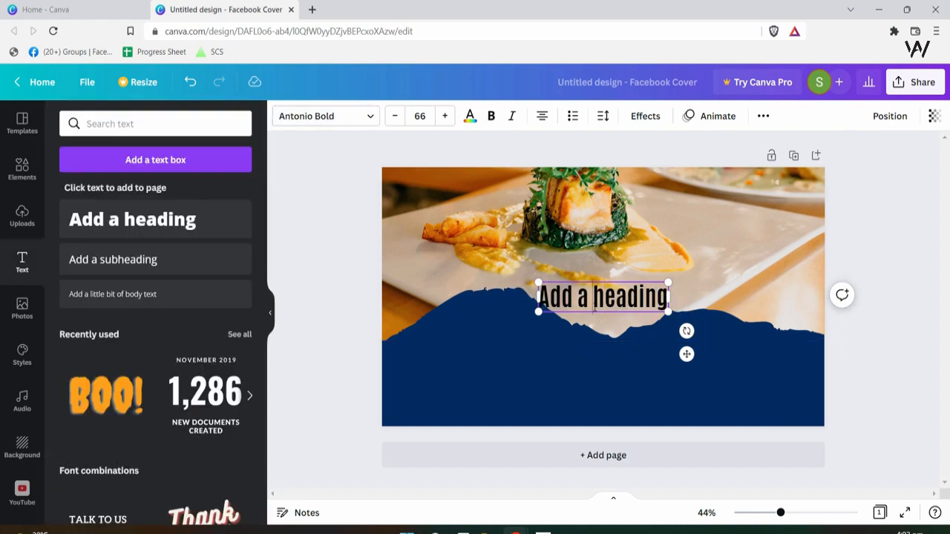
- Set the heading's font size to 73
left_click(614, 336)
double_click(599, 299)
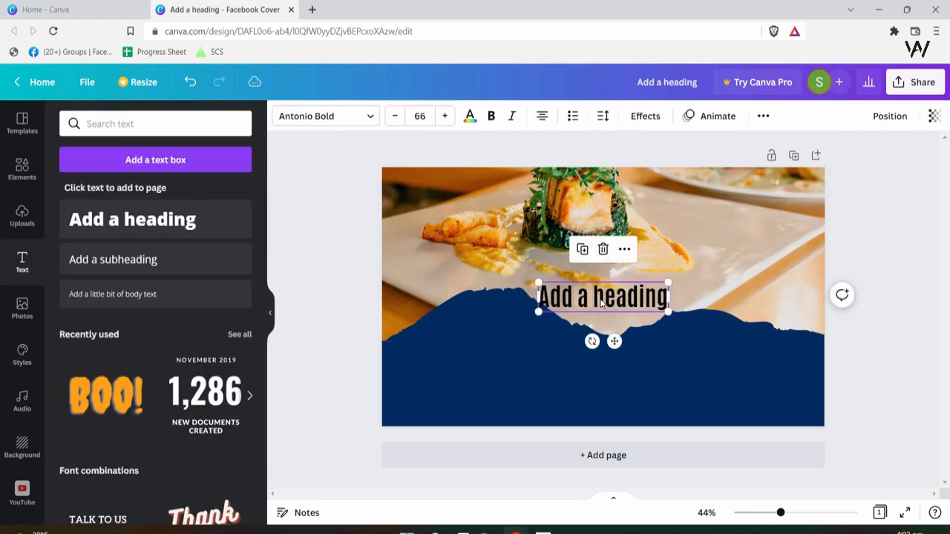
left_click(389, 118)
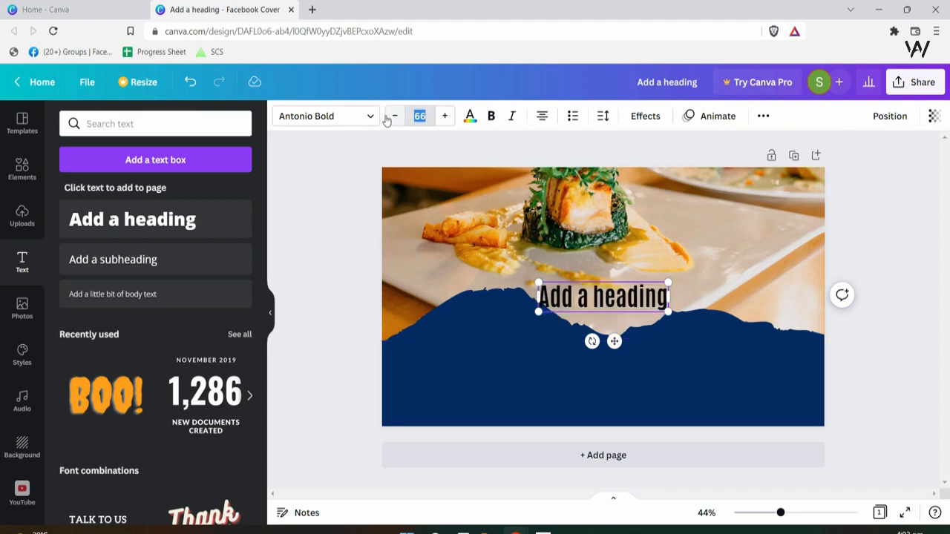
key("Return")
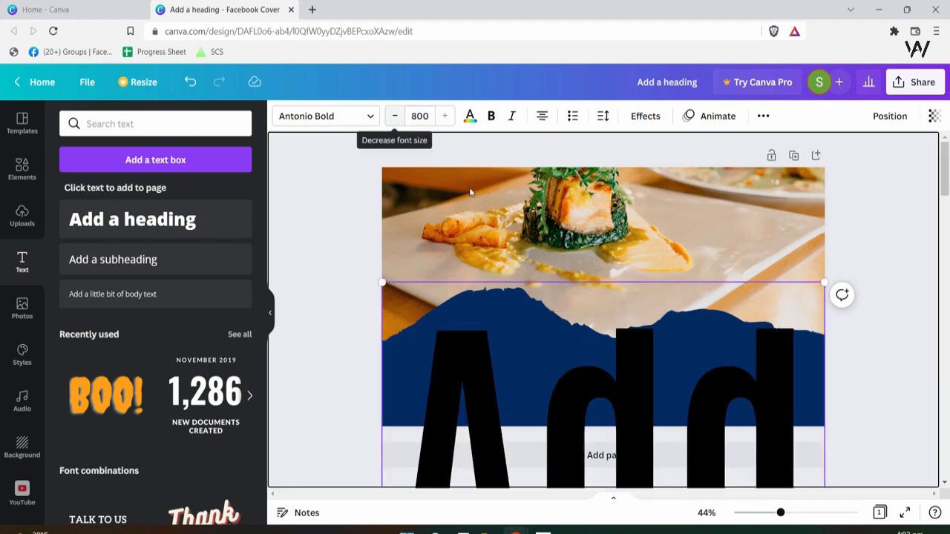
left_click(420, 116)
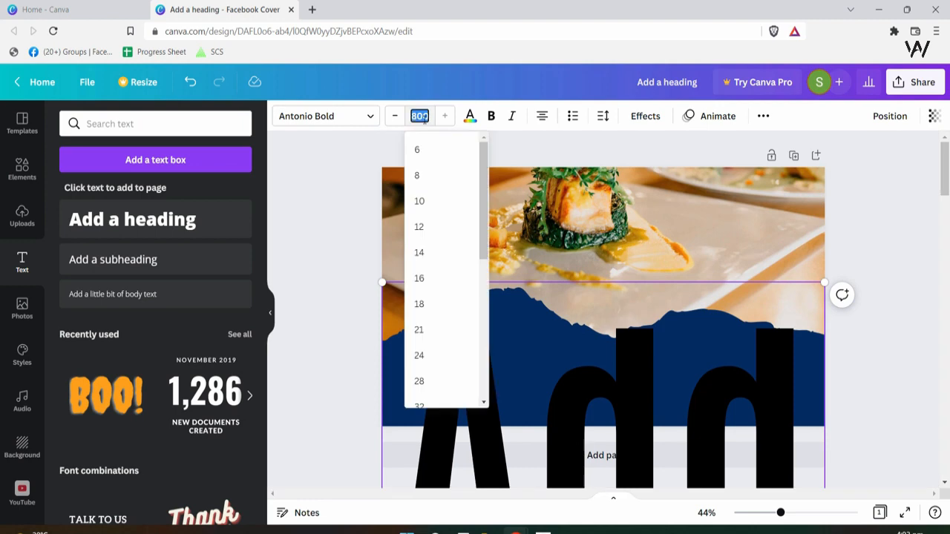
key("Return")
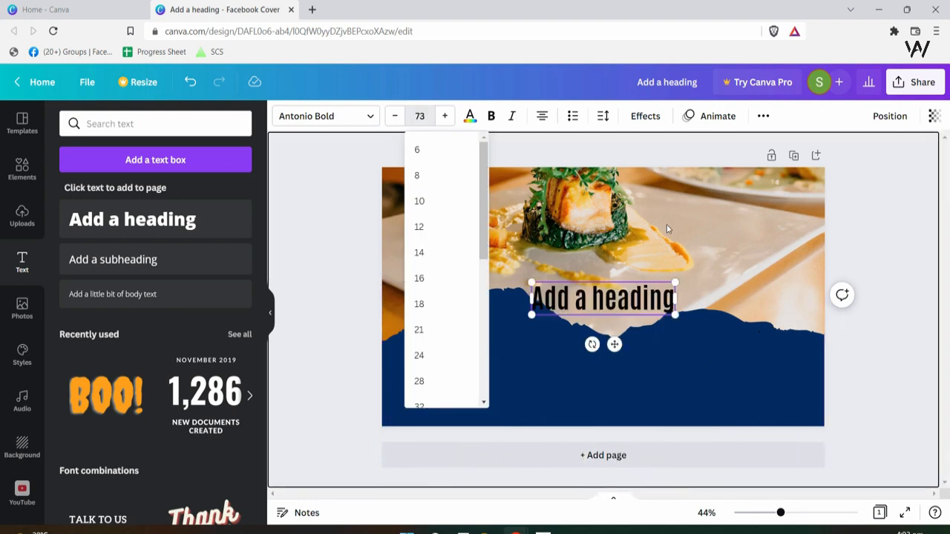
left_click(643, 312)
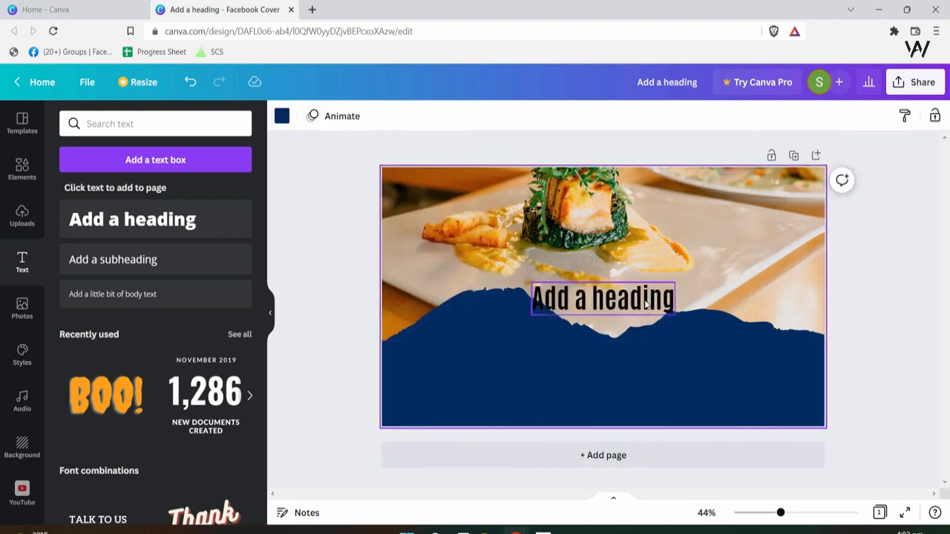
- Move the heading near the top, enlarge it to size 87 and make it white
left_click_drag(641, 297, 701, 243)
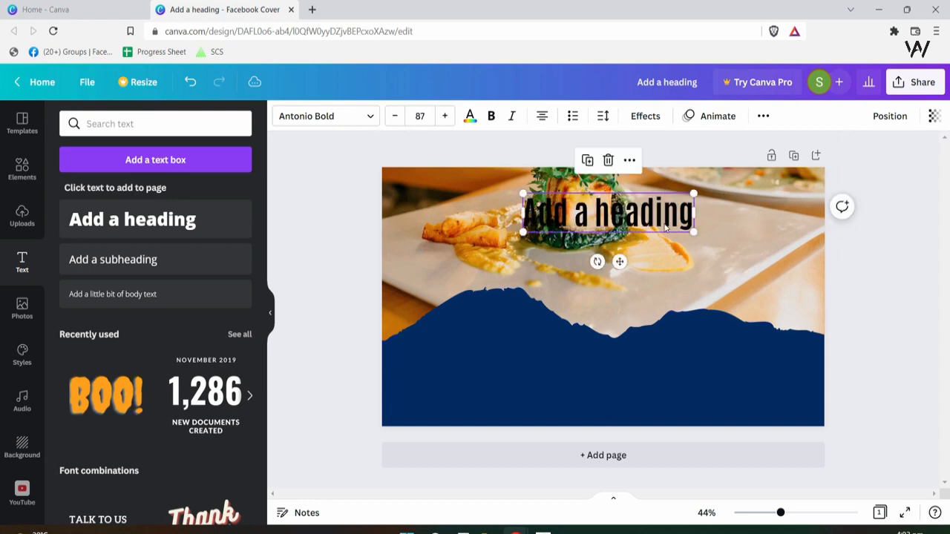
left_click_drag(655, 215, 645, 215)
left_click(471, 117)
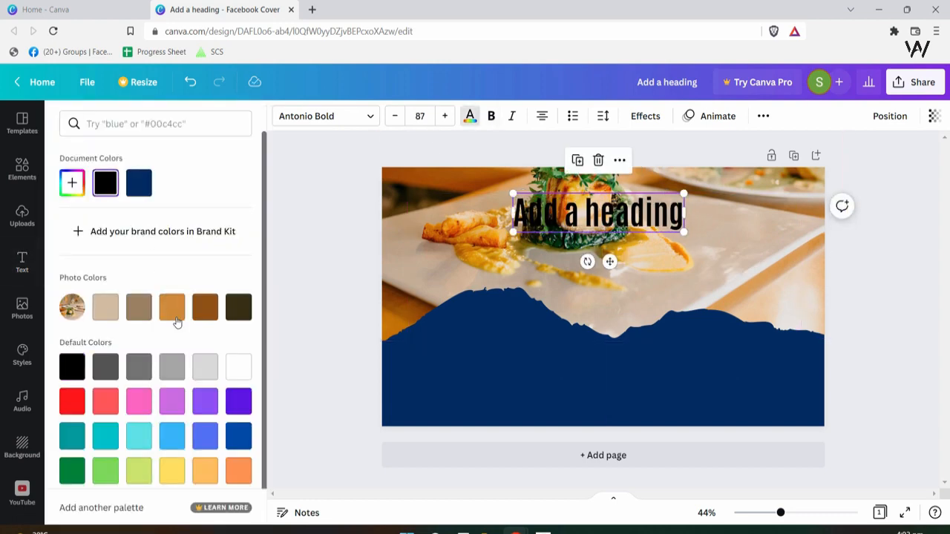
left_click(241, 375)
left_click(755, 353)
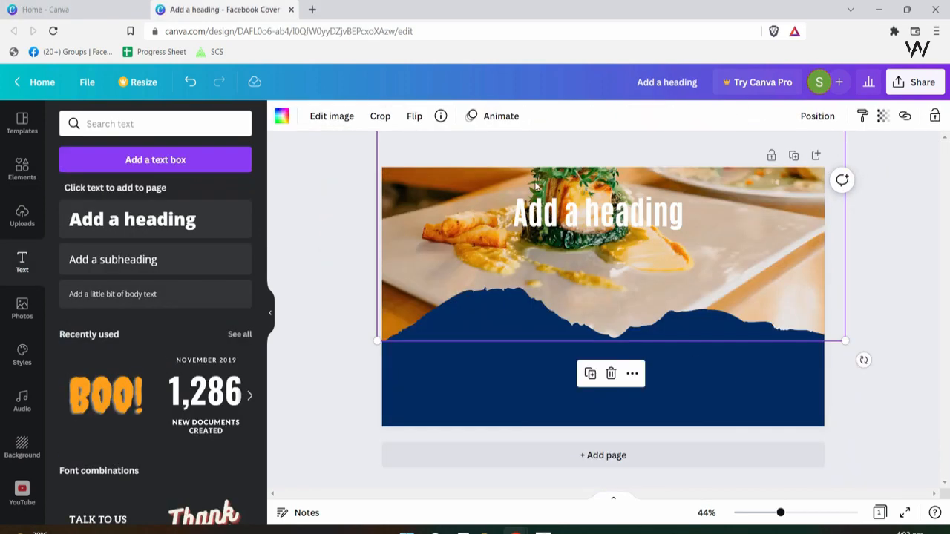
- Inspect the reference RESTAURANT heading's text, font and effect settings
left_click(536, 187)
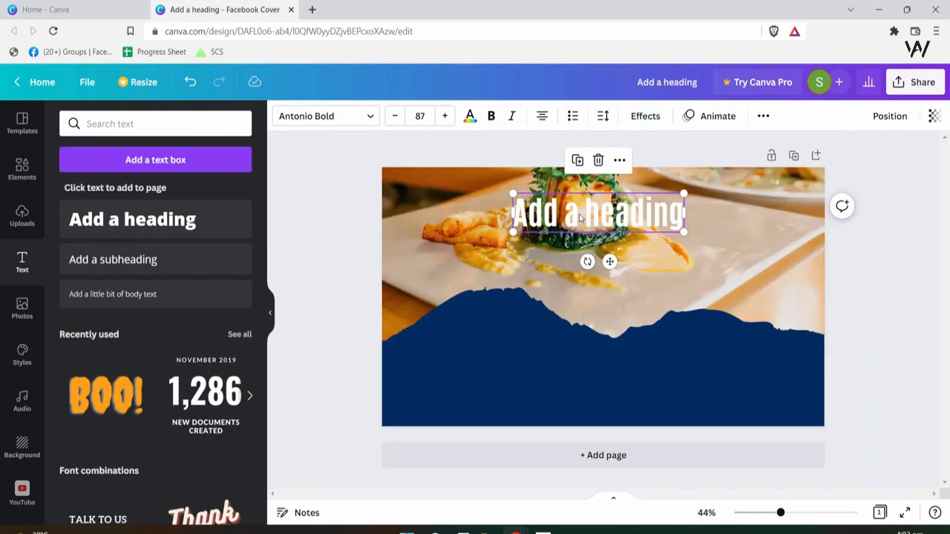
double_click(581, 213)
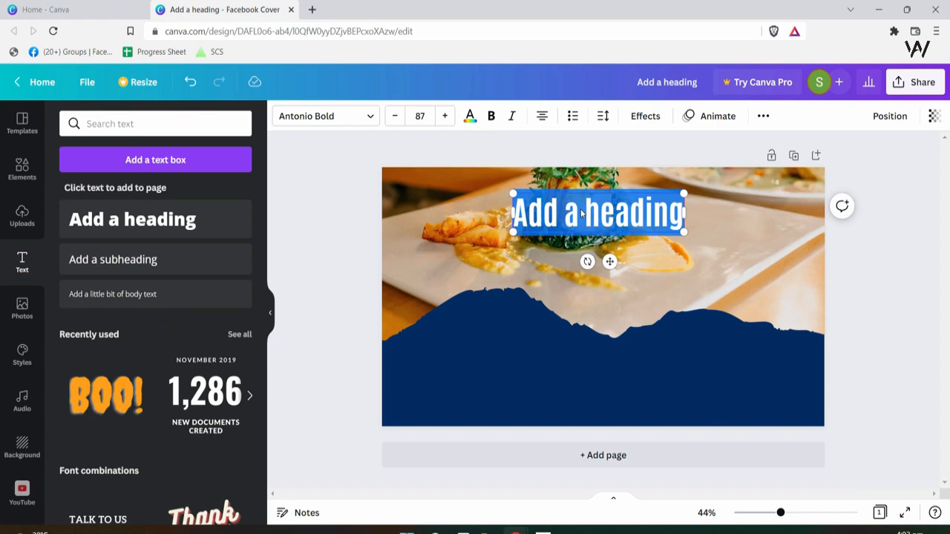
key("Escape")
left_click(699, 314)
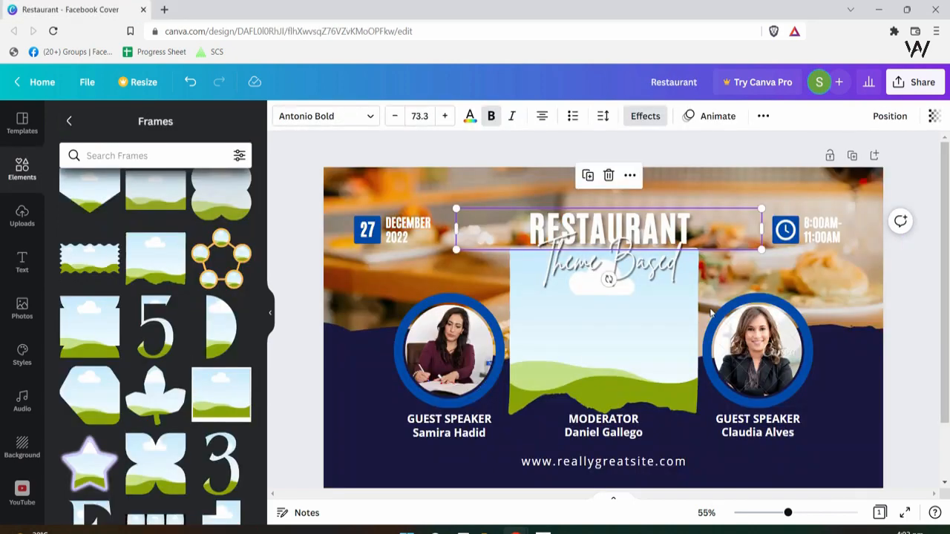
left_click(677, 231)
left_click(680, 220)
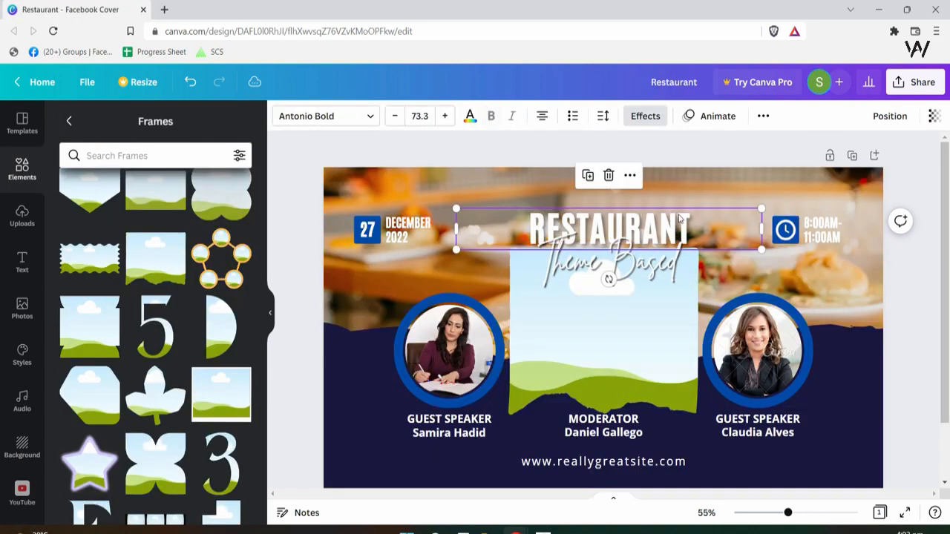
left_click(648, 118)
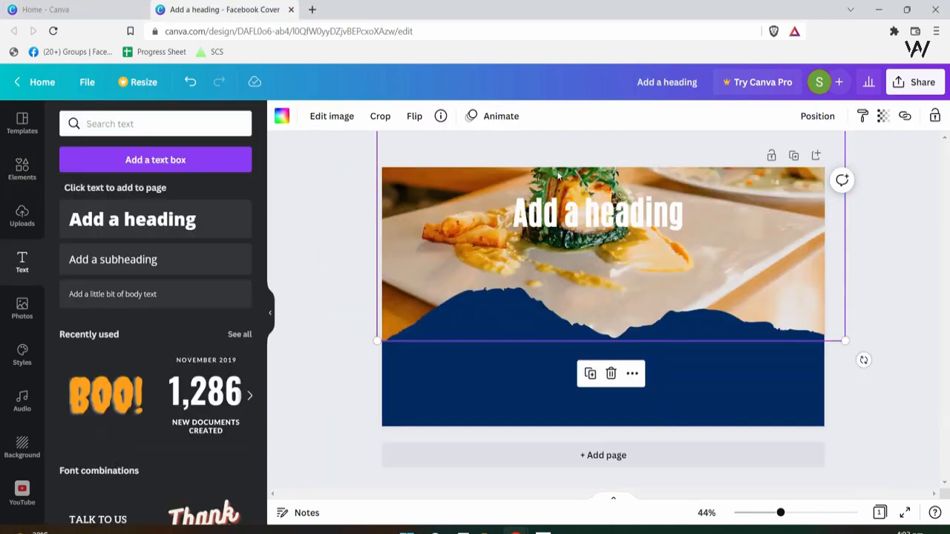
- Give the heading a Shadow effect with offset 41, blur 0 and transparency 30
left_click(577, 211)
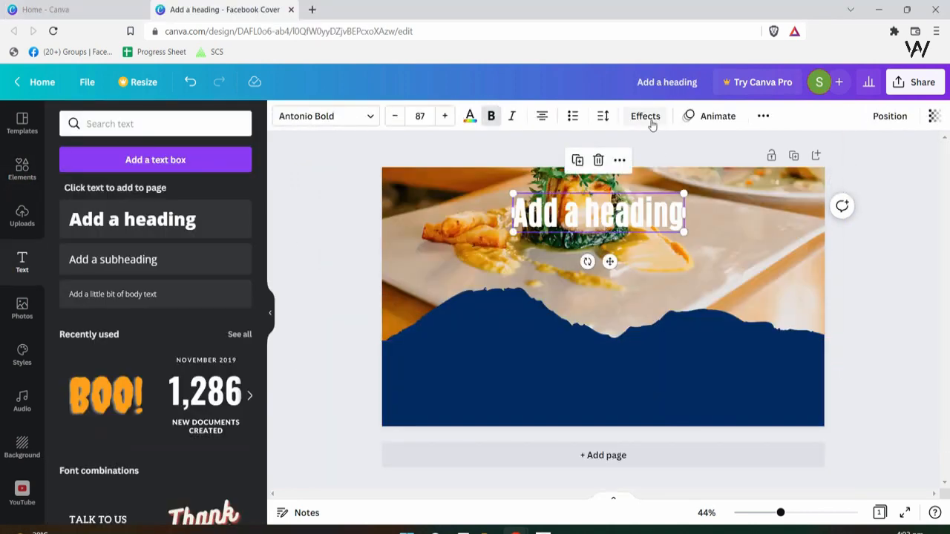
left_click(646, 116)
left_click(160, 216)
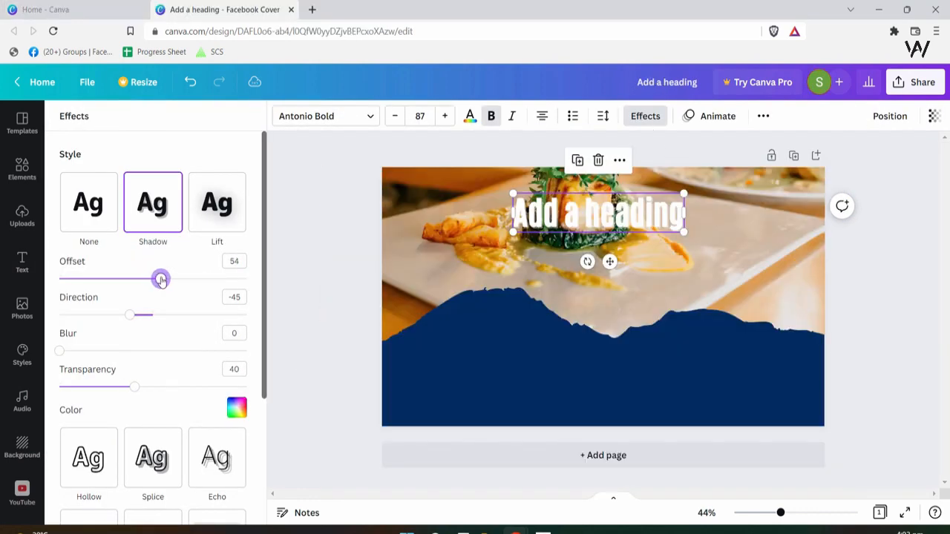
left_click_drag(161, 280, 136, 280)
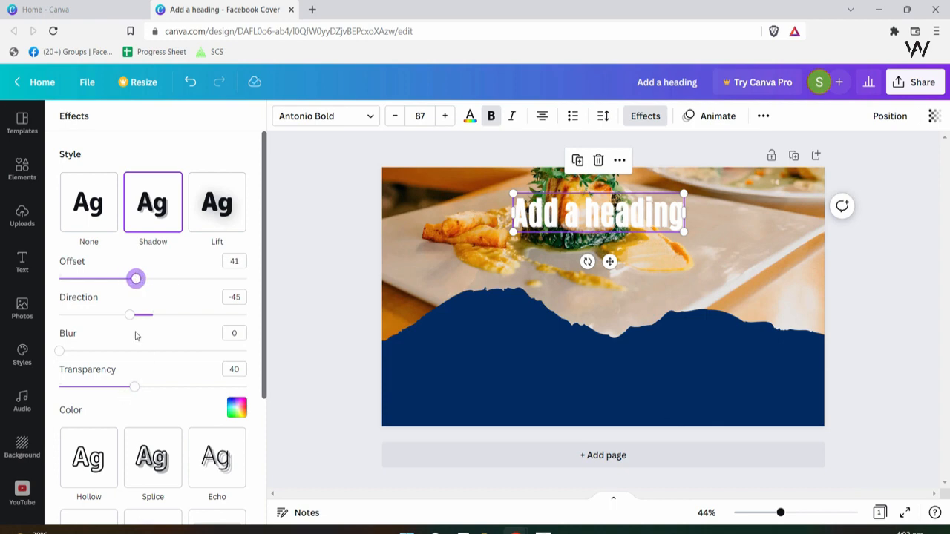
mouse_move(132, 391)
left_mouse_down()
mouse_move(158, 390)
mouse_move(121, 391)
left_mouse_up()
left_click(22, 262)
- Replace the placeholder heading text with 'Restaurant'
double_click(640, 209)
key("BackSpace")
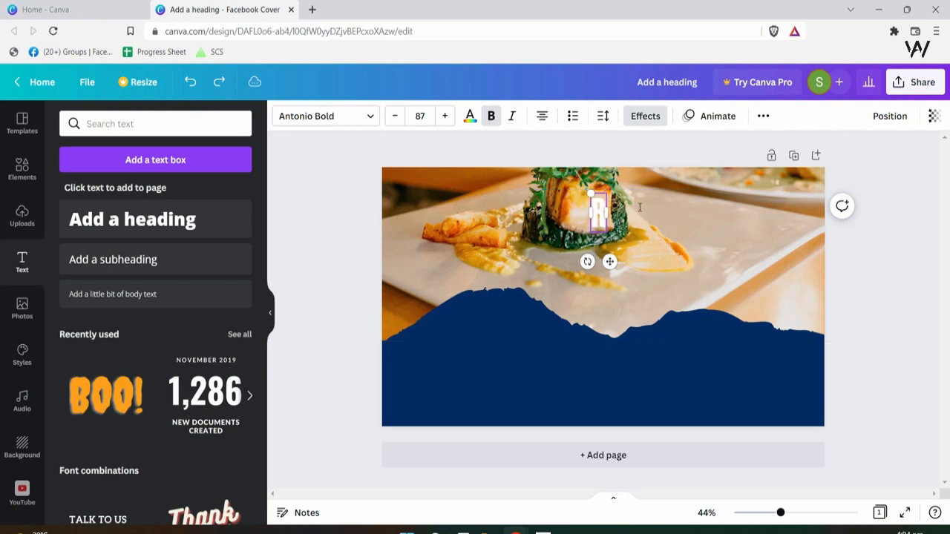
type("Restaurant")
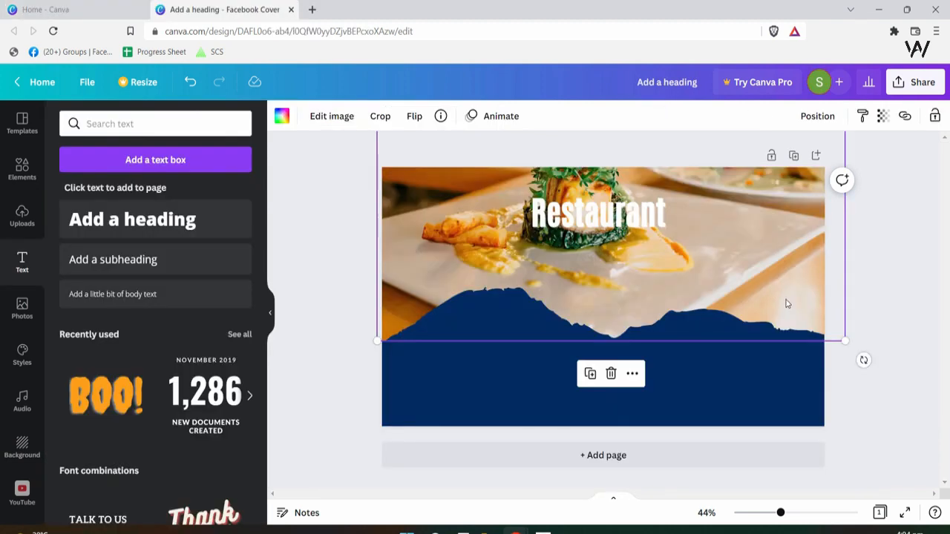
left_click(598, 213)
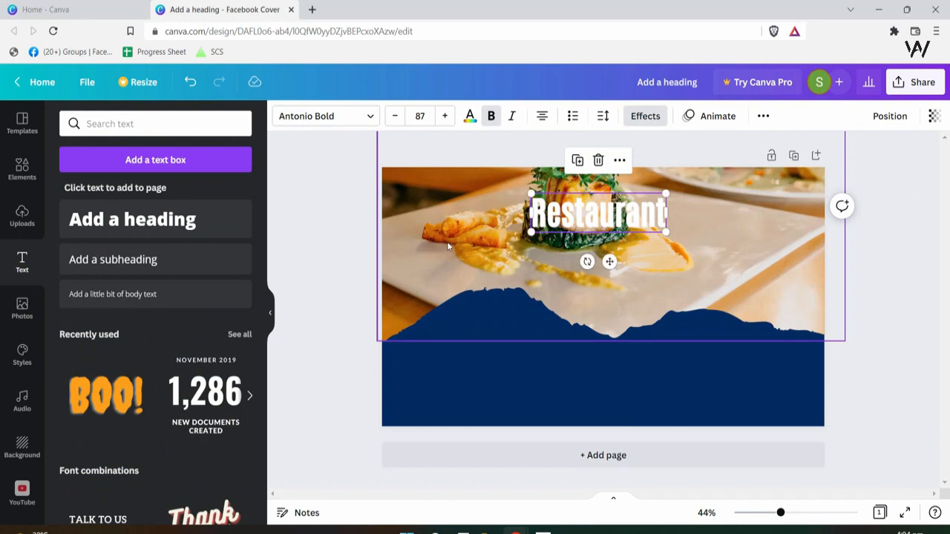
- Shift the food photo slightly and move the Restaurant heading right and down
left_click(501, 261)
left_click_drag(487, 258, 478, 275)
left_click_drag(613, 213, 716, 271)
left_click_drag(585, 299, 586, 285)
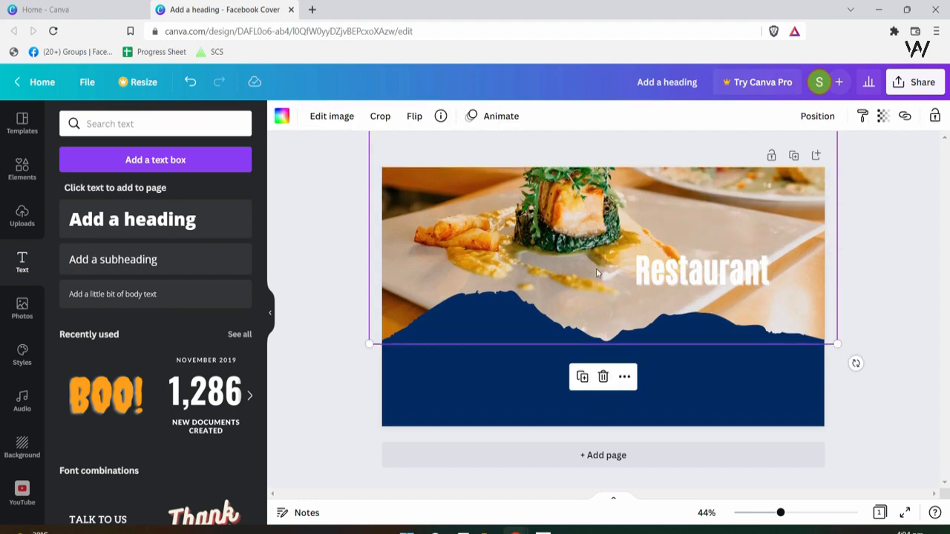
- Set the food photo's transparency to 88
left_click(882, 117)
left_click_drag(875, 173, 865, 168)
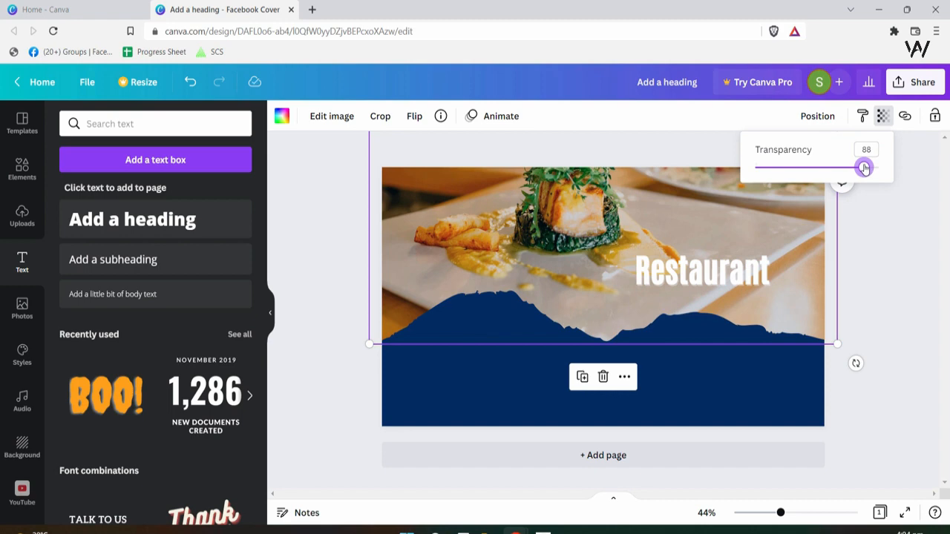
left_click(702, 204)
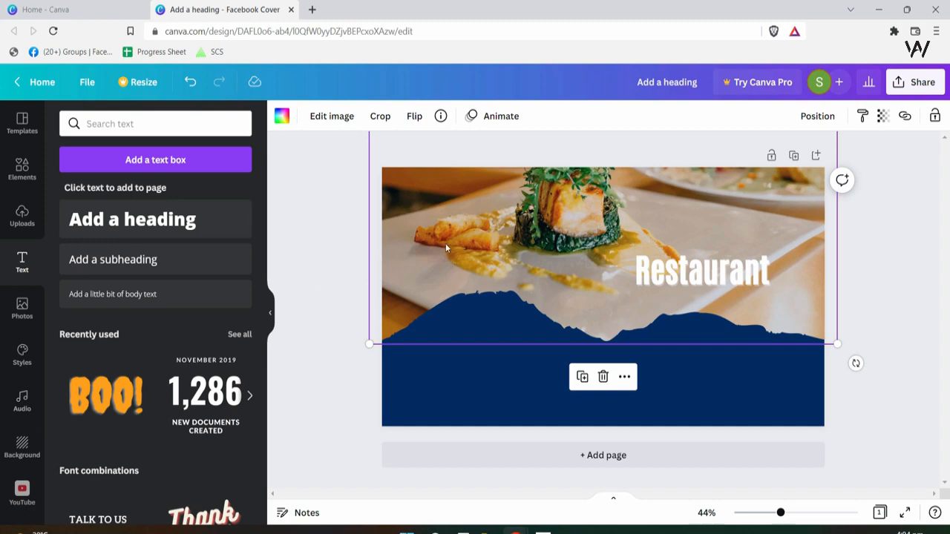
- Blur the food photo to 4 through Edit image > Adjust, then select the Restaurant heading
double_click(429, 222)
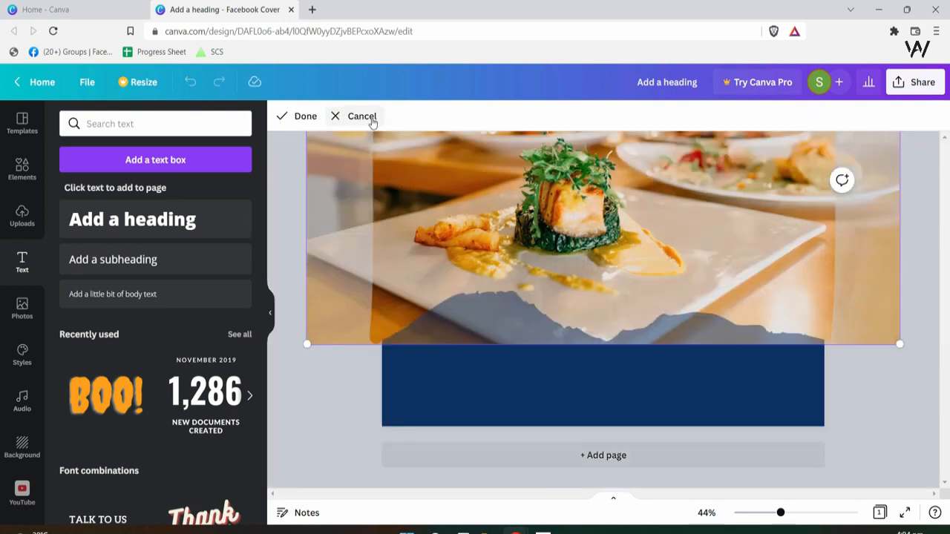
left_click(367, 117)
left_click(327, 116)
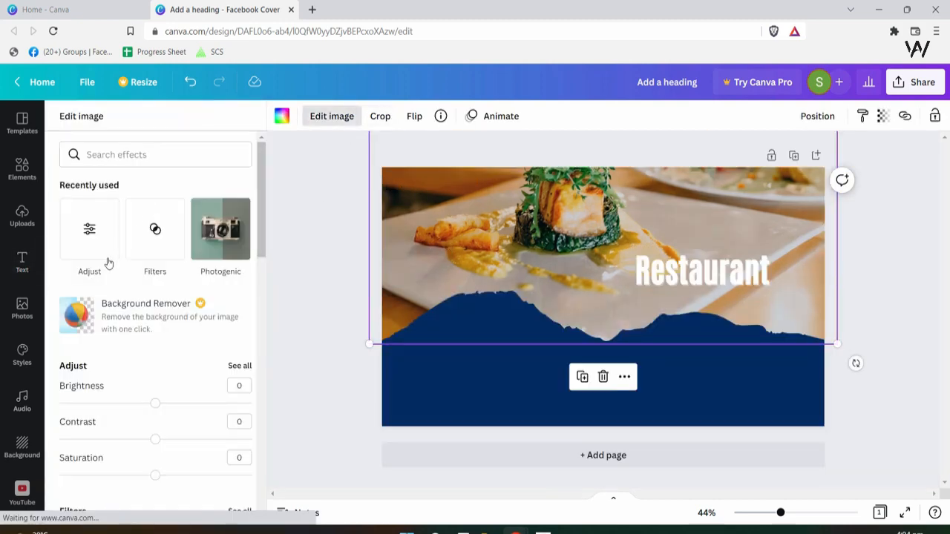
left_click(85, 245)
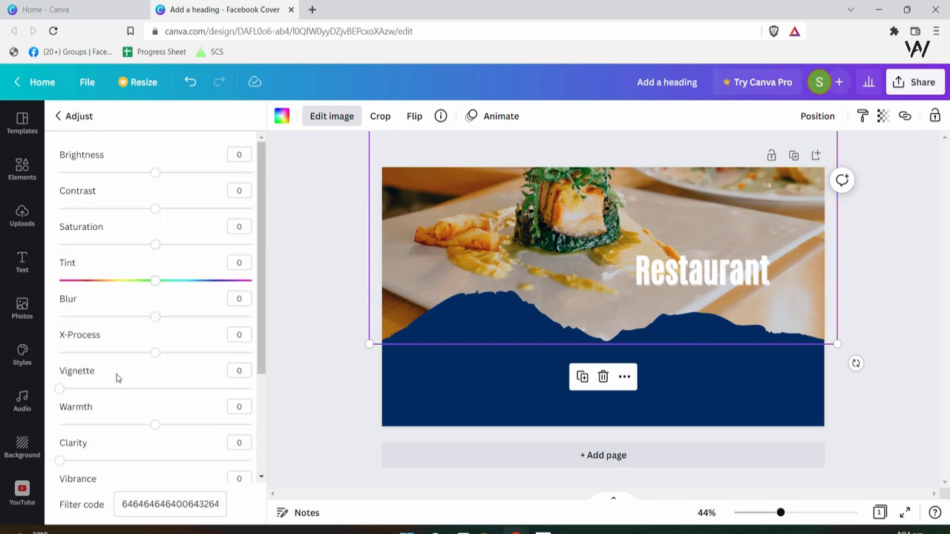
mouse_move(154, 317)
left_mouse_down()
mouse_move(167, 319)
mouse_move(159, 319)
left_mouse_up()
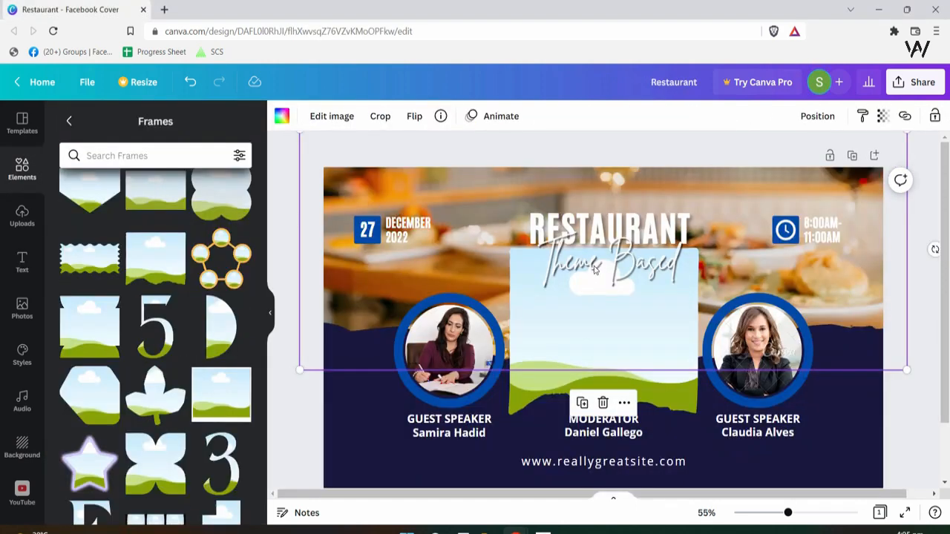
left_click(591, 266)
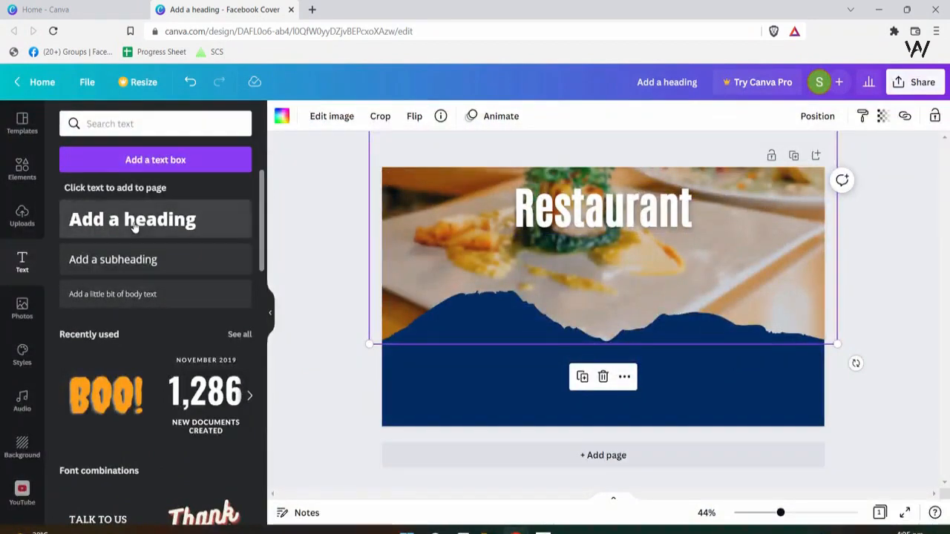
- Add a heading in the Brittany font and place it below Restaurant
left_click(208, 230)
left_click(364, 117)
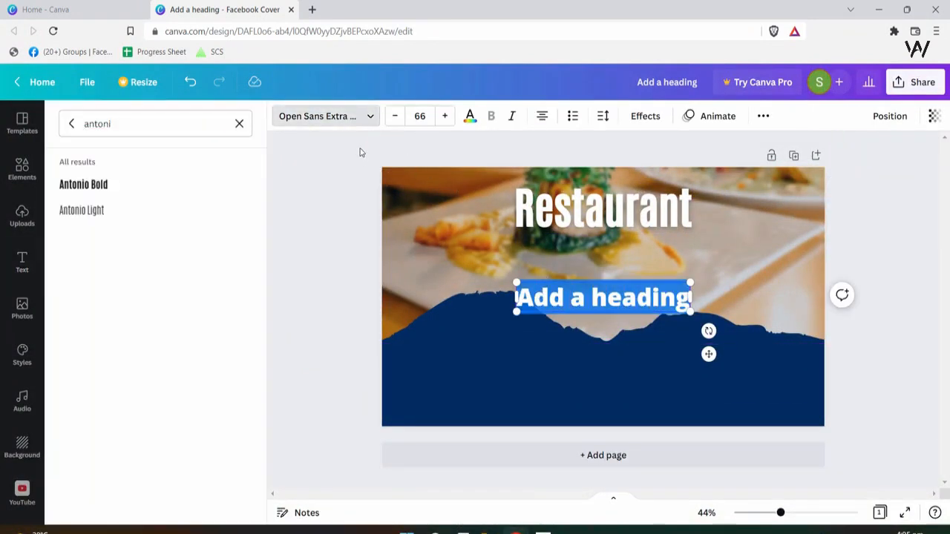
left_click(329, 116)
left_click(329, 117)
type("Britta")
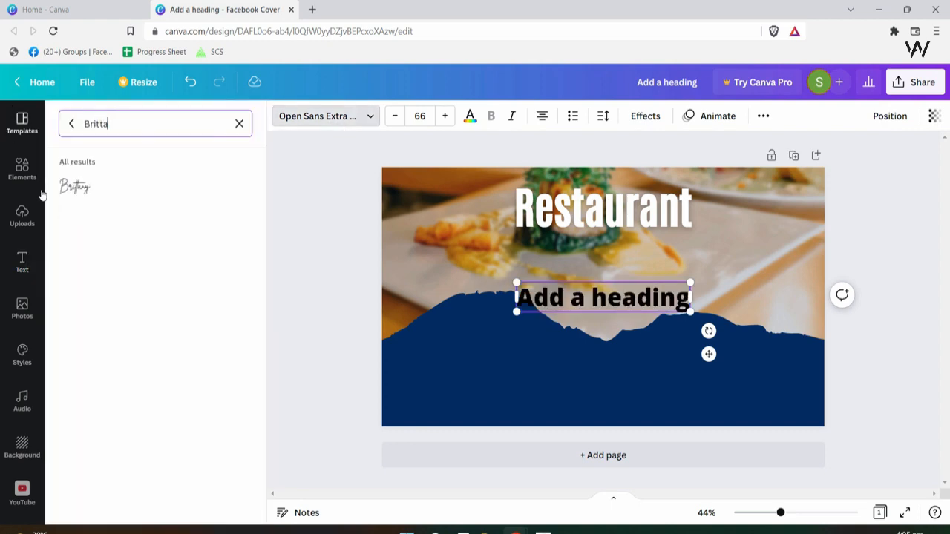
left_click(77, 186)
left_click(626, 314)
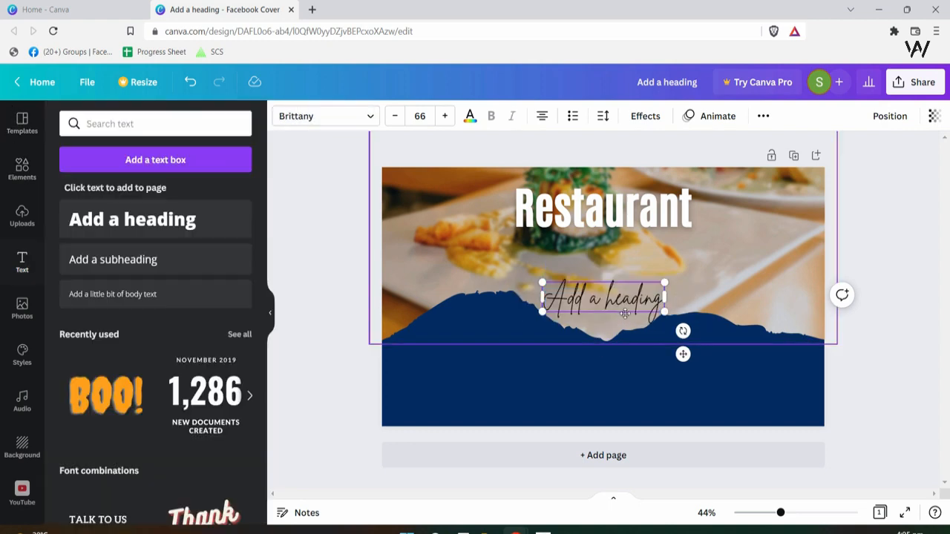
left_click_drag(626, 313, 597, 263)
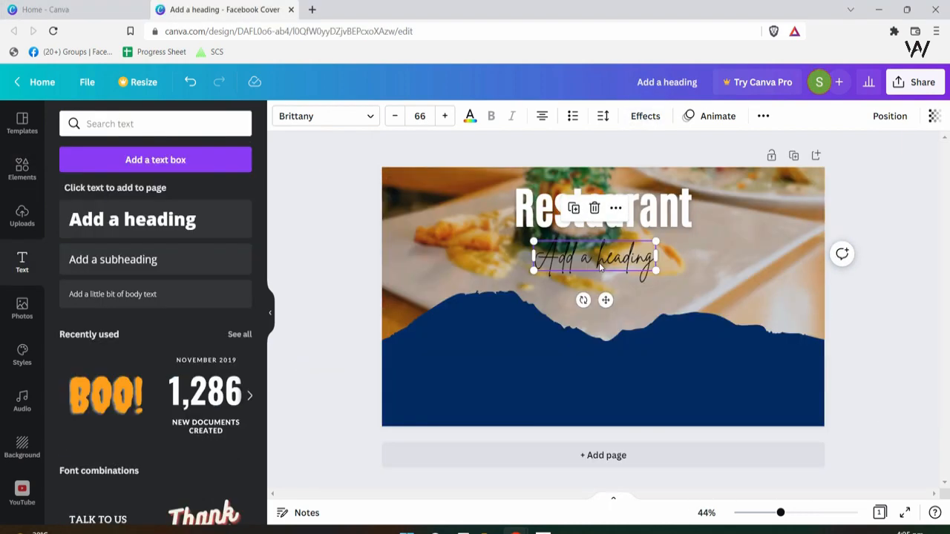
- Change the text to 'Theme Based', enlarge it and make it white
double_click(599, 265)
type("Theme")
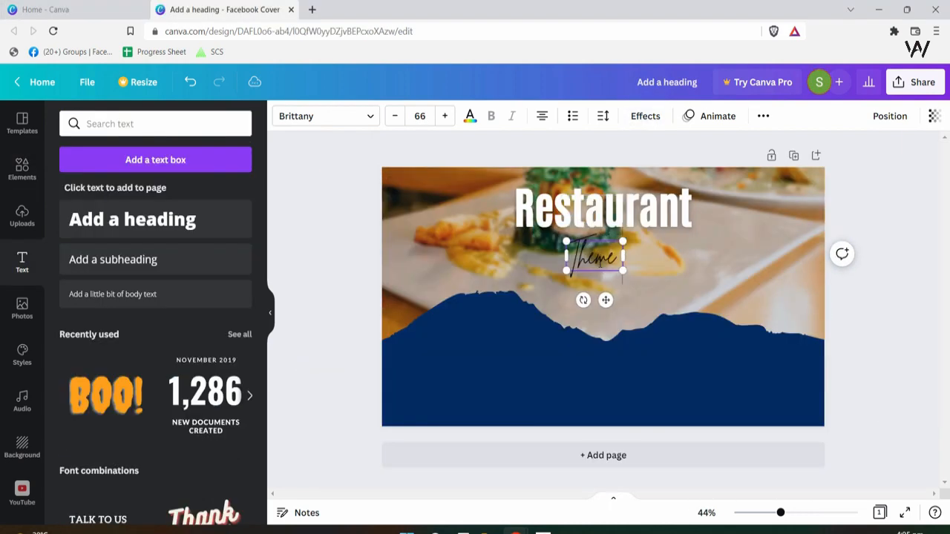
type(" Based")
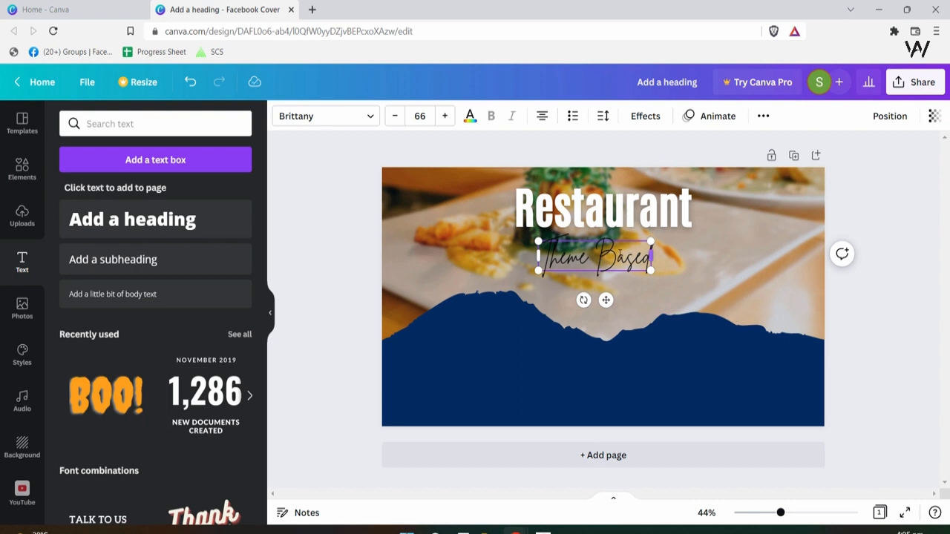
key("ctrl+a")
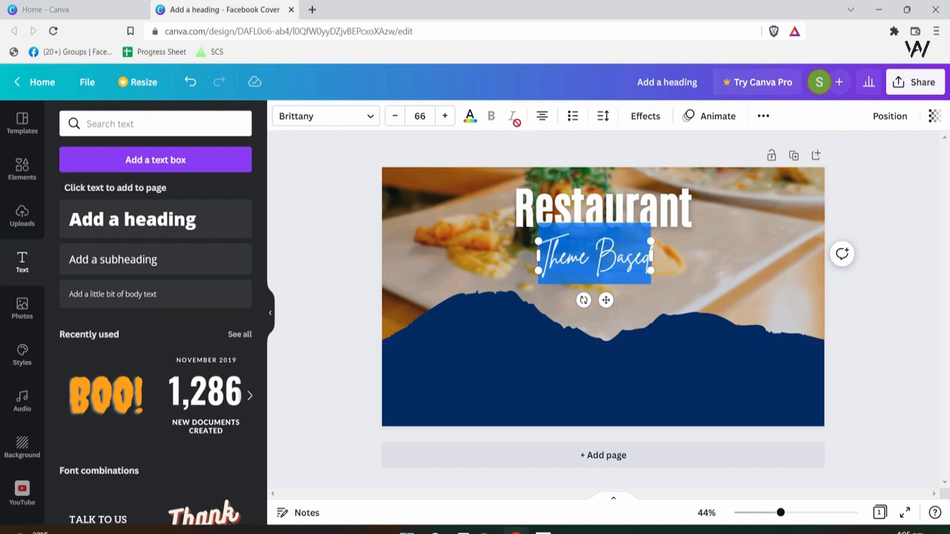
left_click(631, 334)
left_click(647, 261)
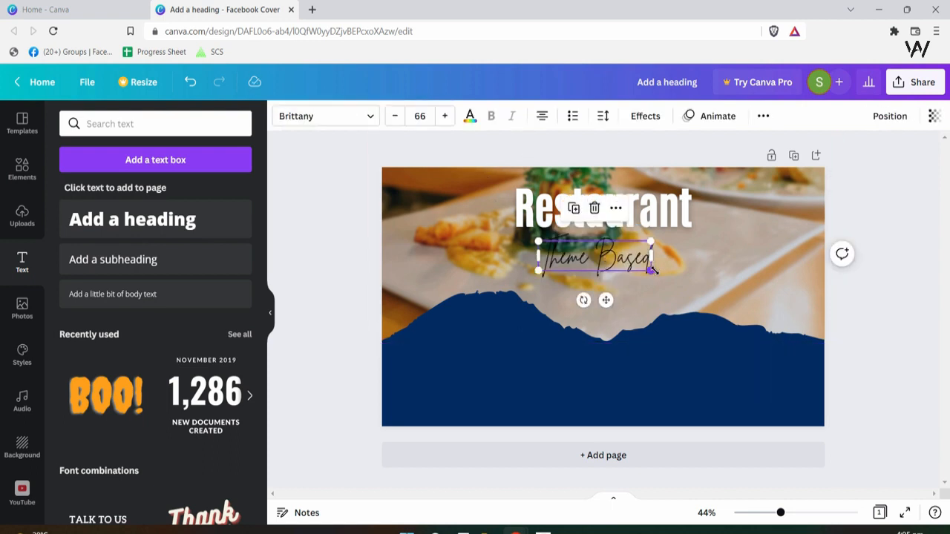
left_click_drag(652, 271, 684, 279)
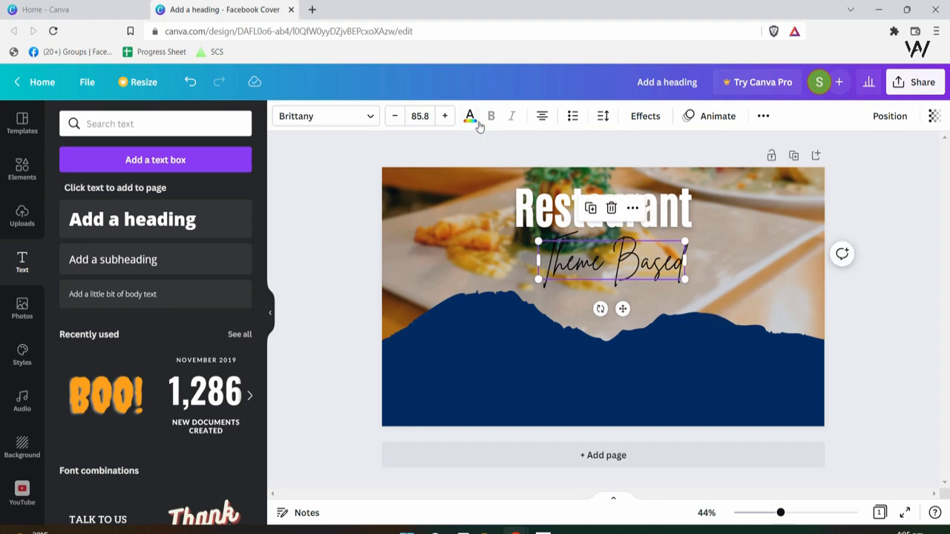
left_click(471, 118)
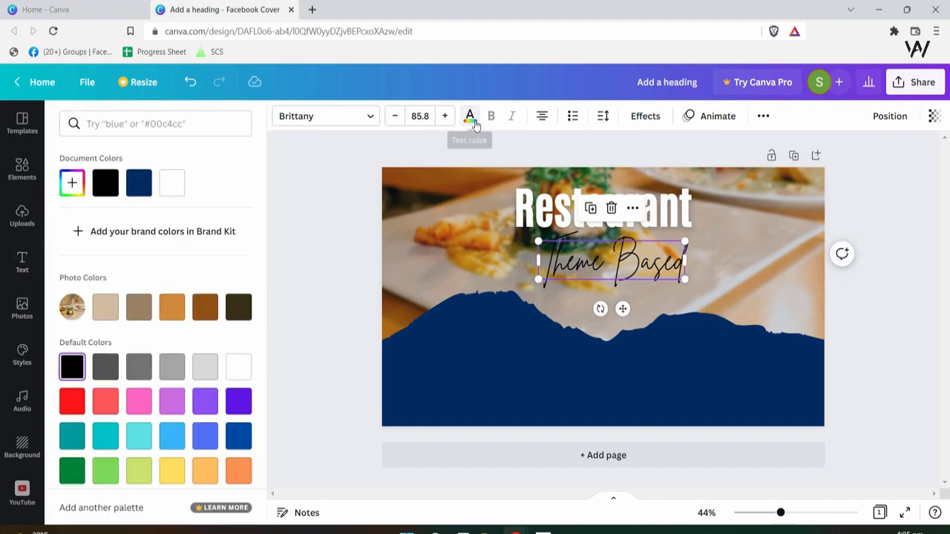
left_click(171, 185)
left_click(720, 331)
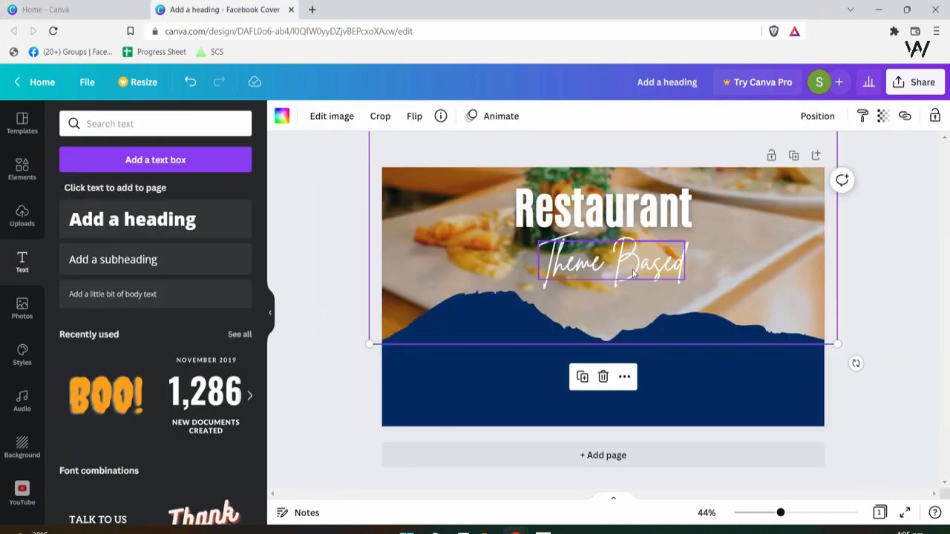
left_click(624, 264)
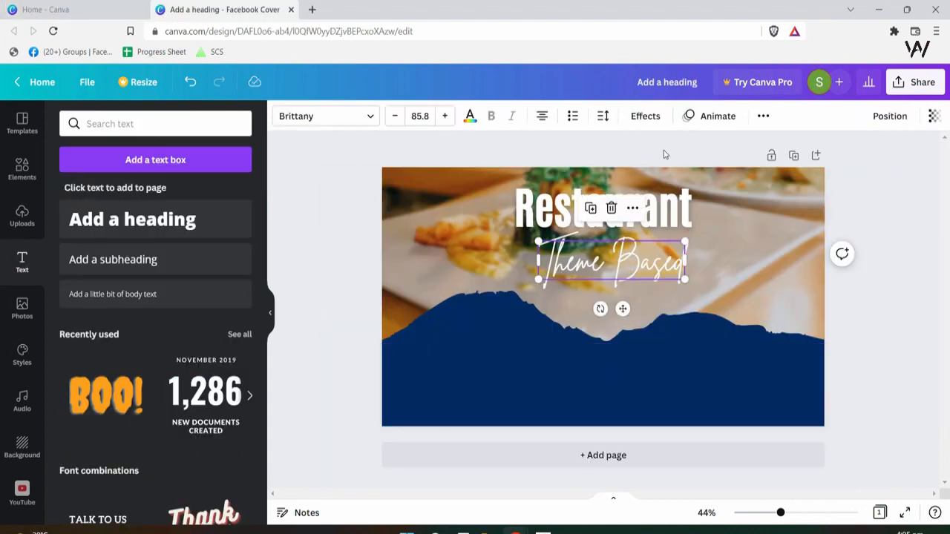
- Apply the Lift effect and centre Theme Based just under Restaurant
left_click(645, 116)
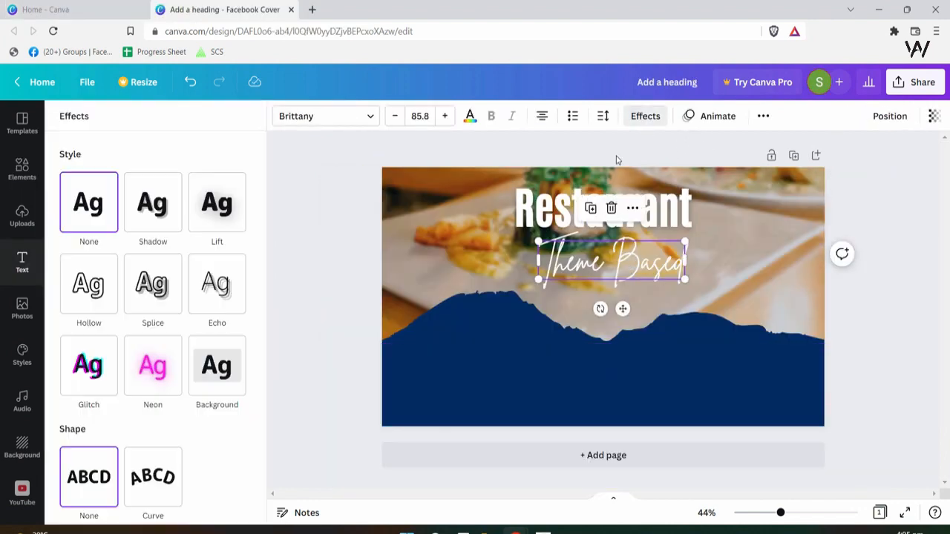
left_click(218, 201)
left_click(695, 315)
left_click(648, 266)
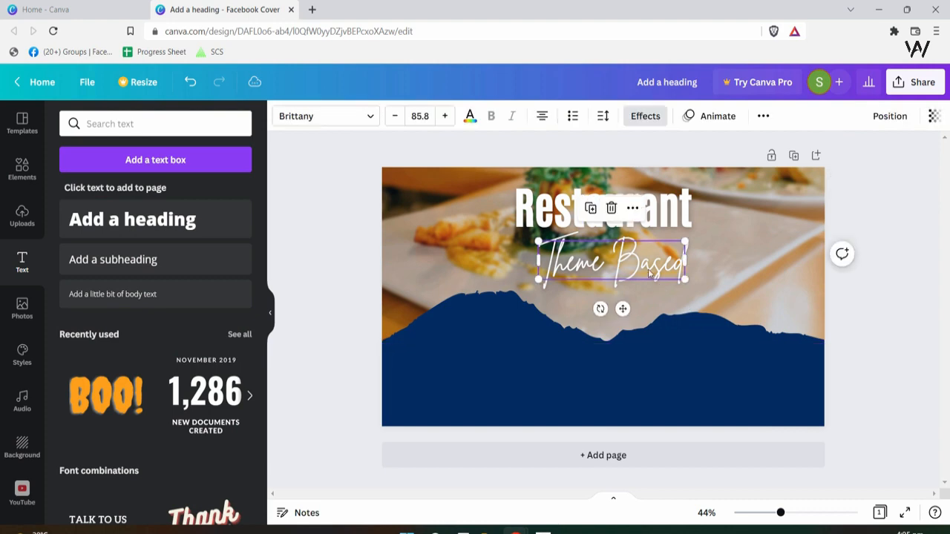
left_click_drag(648, 266, 637, 252)
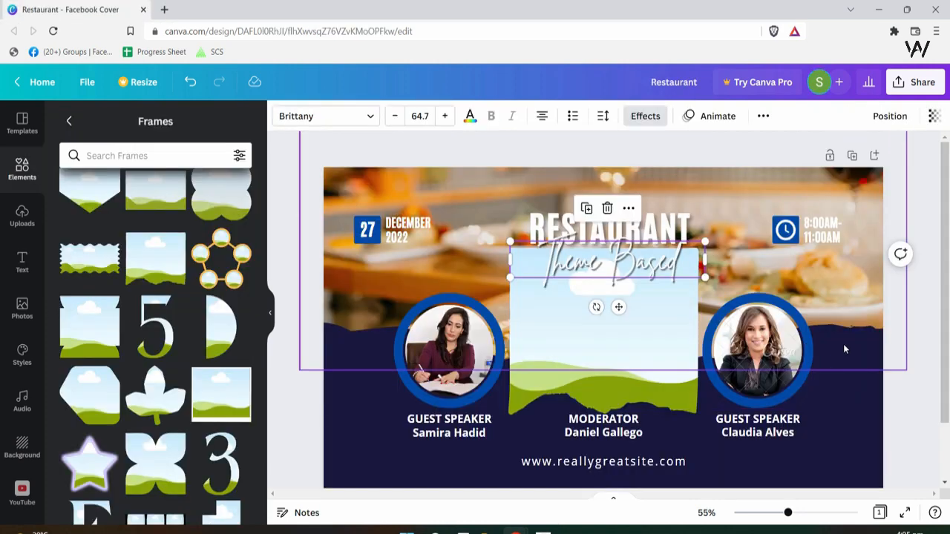
left_click(447, 347)
scroll(485, 440, "down", 1)
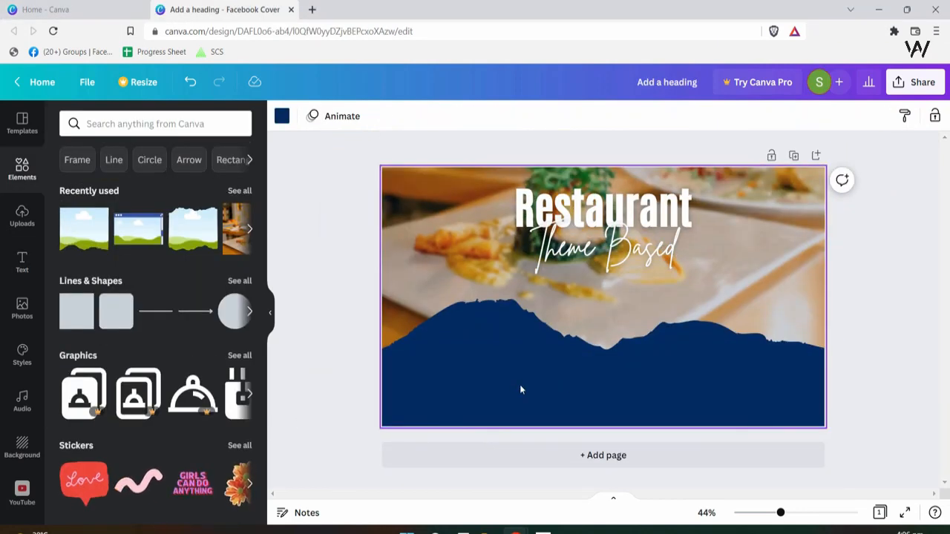
- Search the quick-add menu for circle graphics, then clear the search
key("slash")
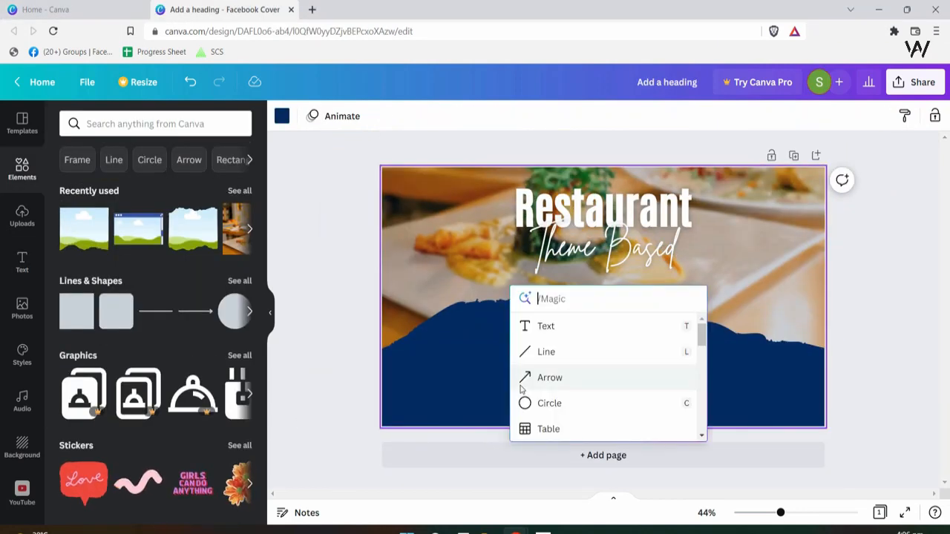
type("circle")
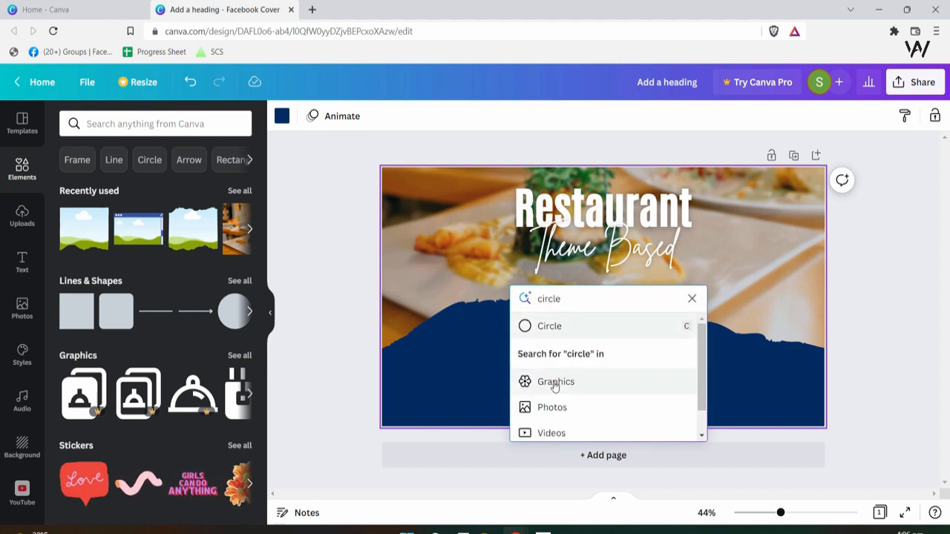
scroll(594, 414, "down", 1)
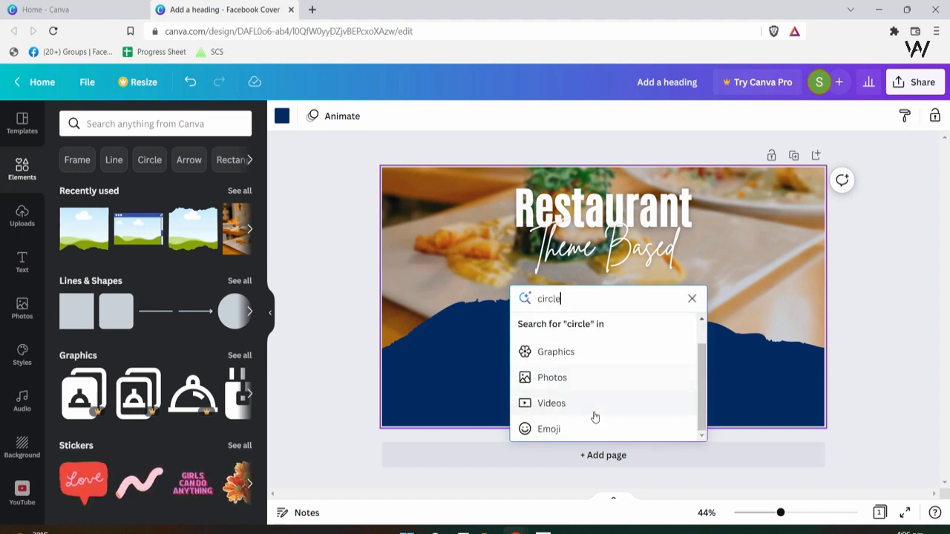
left_click(580, 357)
scroll(703, 361, "down", 10)
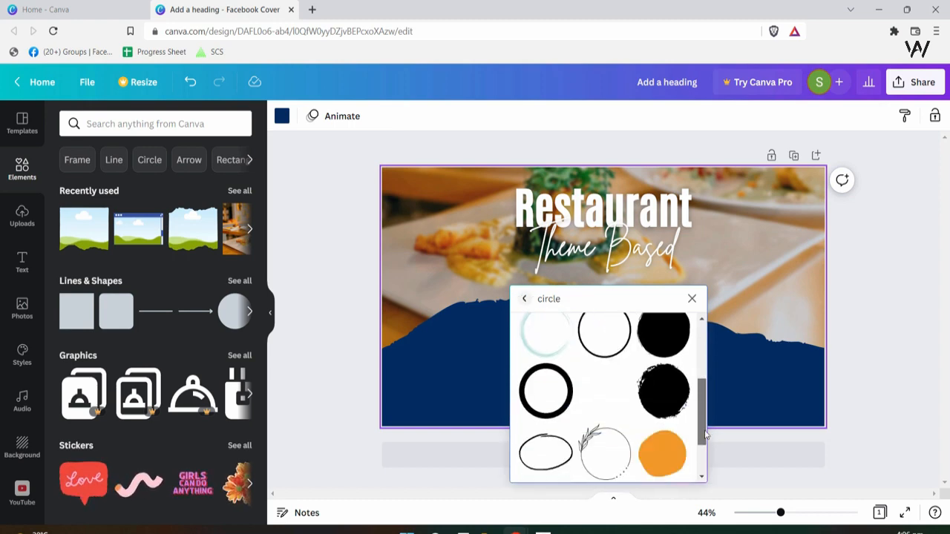
left_click(691, 299)
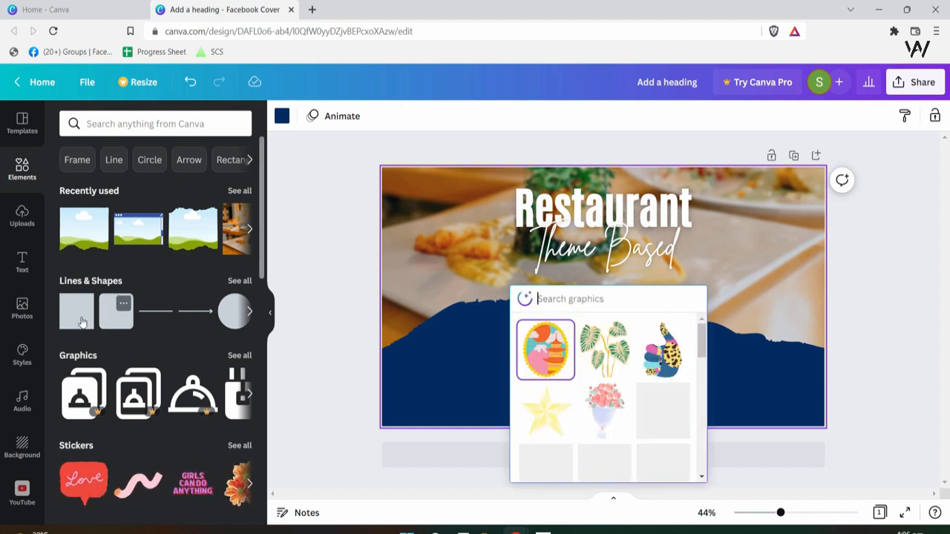
left_click(409, 357)
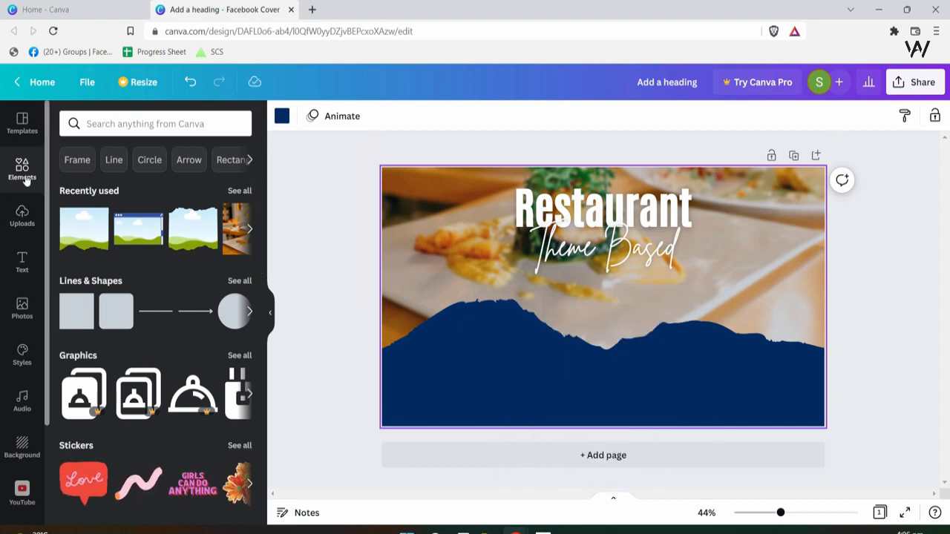
- Add a ring-shaped circle frame on the band's left and copy it to the right
left_click(80, 161)
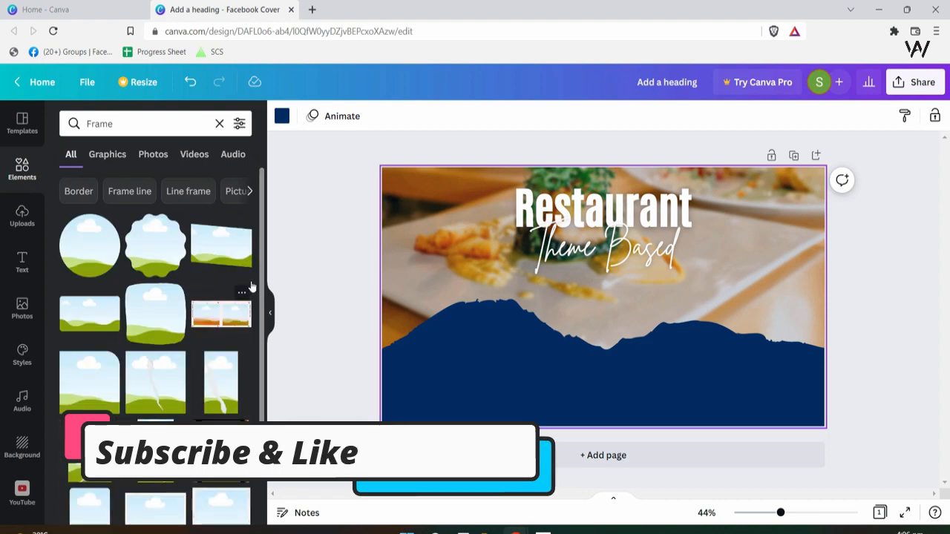
scroll(263, 269, "down", 5)
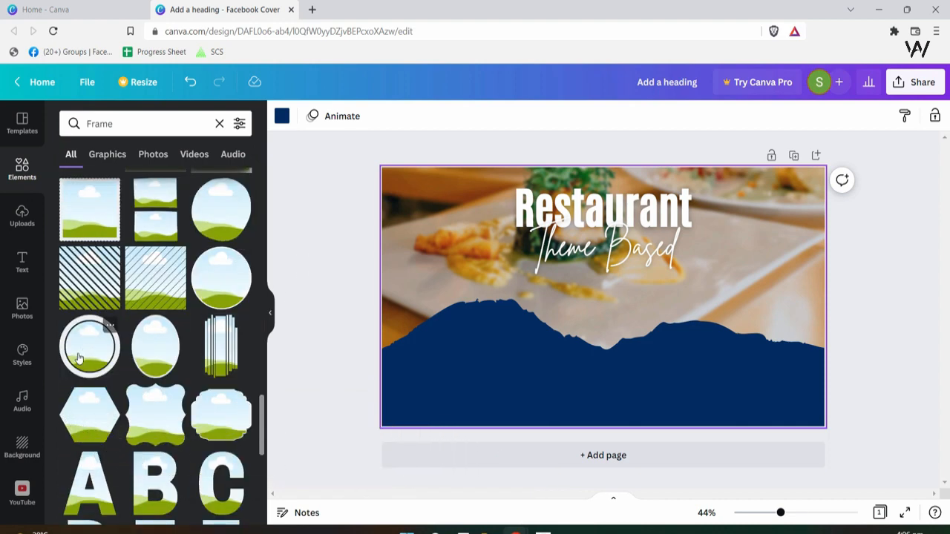
left_click(80, 359)
left_click_drag(632, 349, 521, 369)
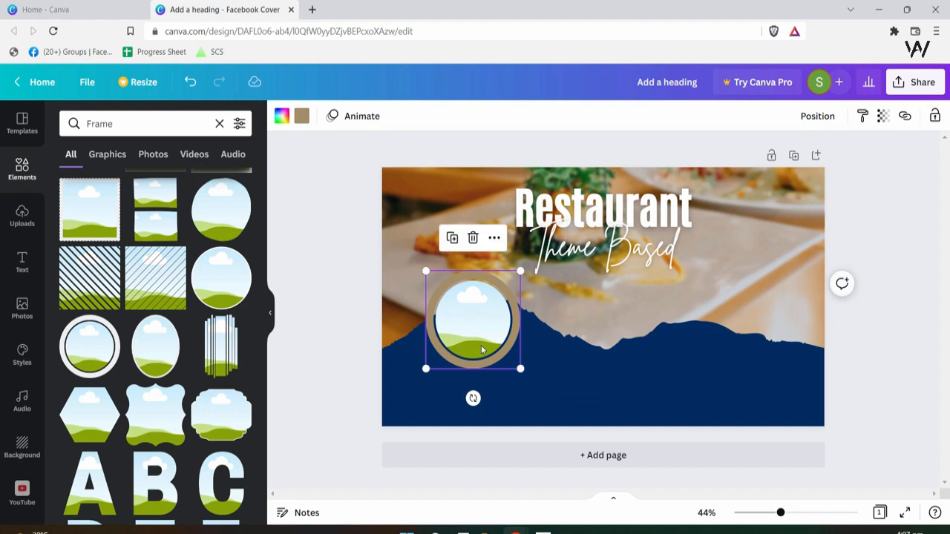
left_click_drag(481, 350, 772, 340, "alt")
- Recolour the circle frame border blue and apply it to all circles
left_click(456, 293)
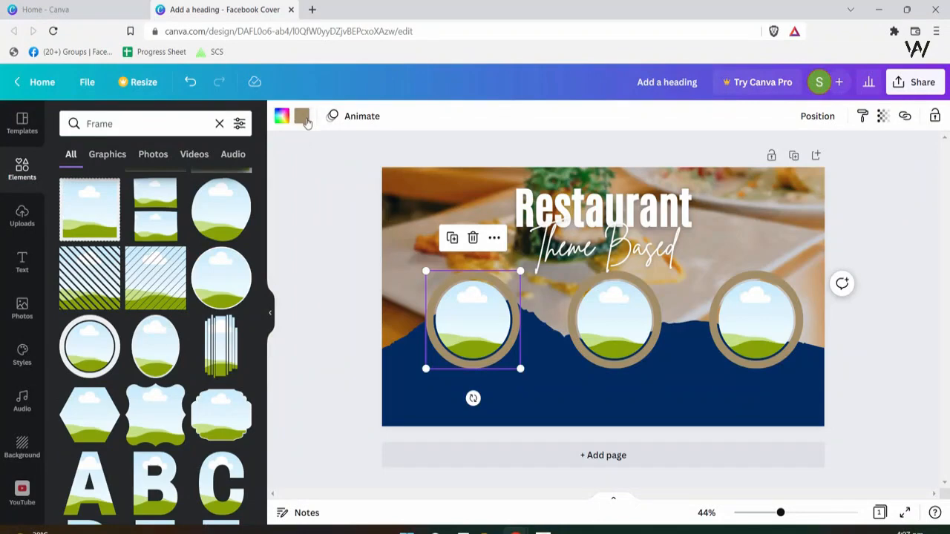
left_click(302, 116)
left_click(231, 441)
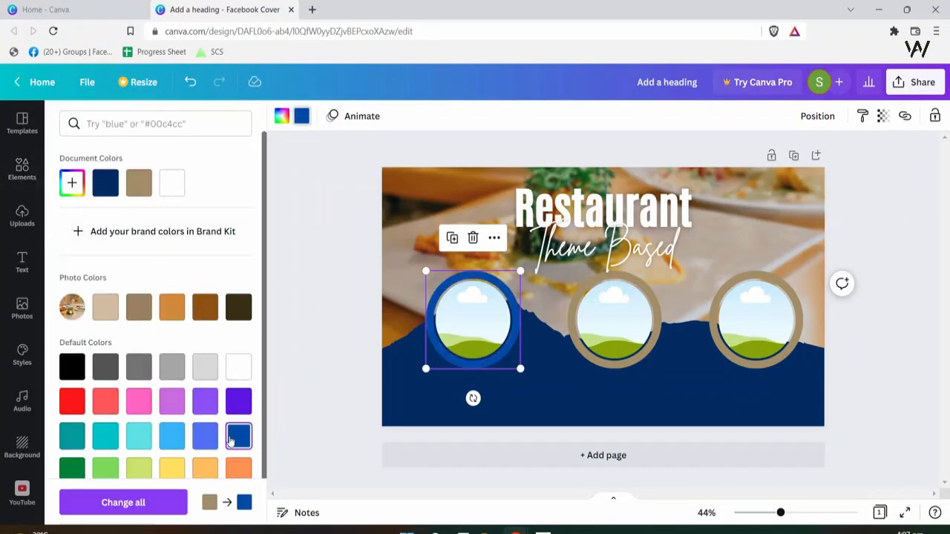
scroll(206, 408, "down", 1)
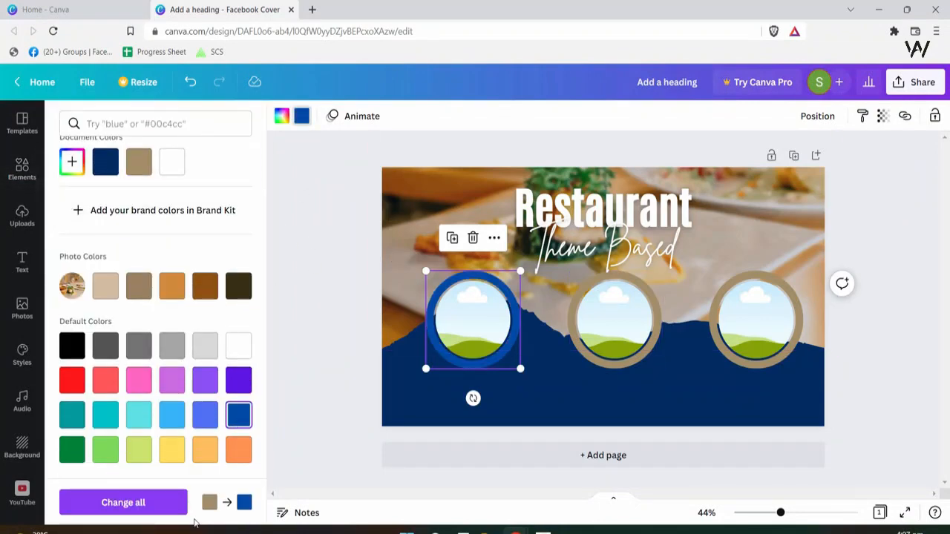
left_click(123, 503)
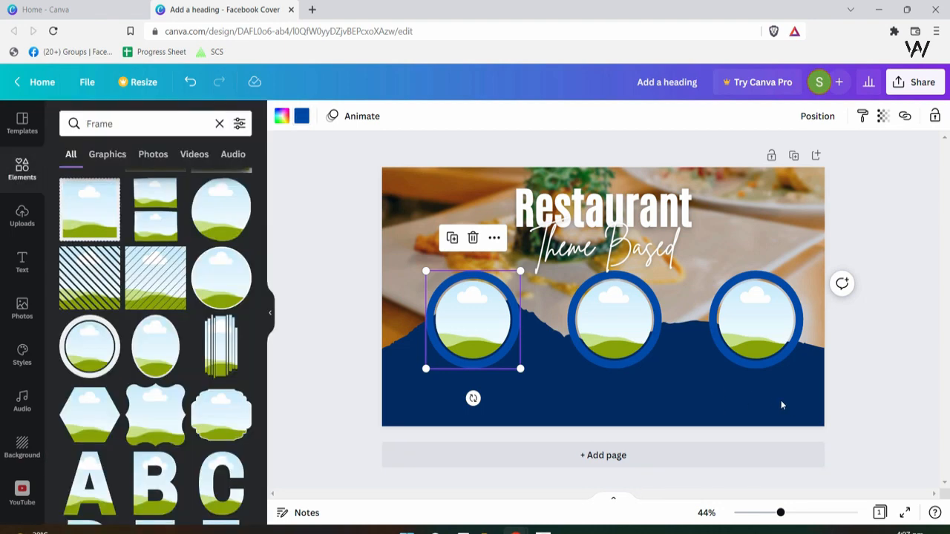
left_click(556, 407)
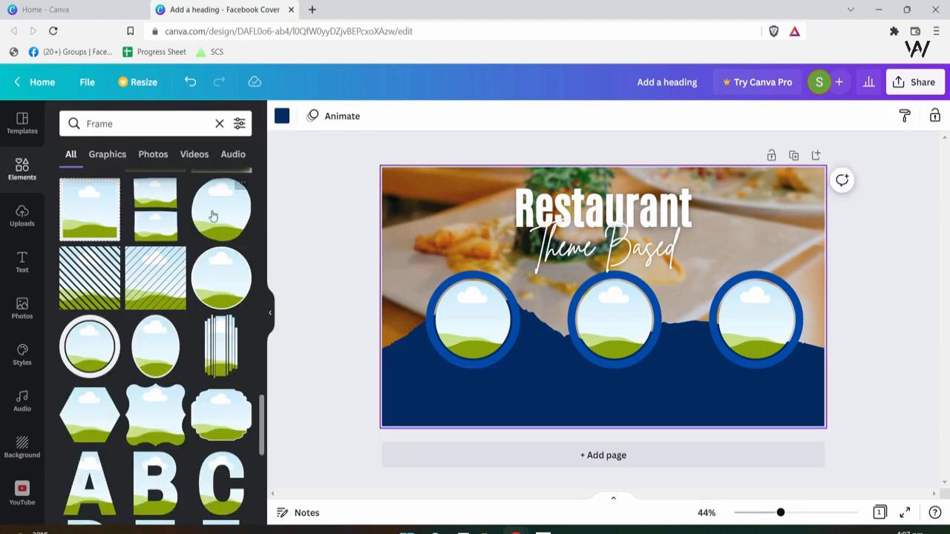
- Search the Photos library for 'person' portraits
left_click(132, 130)
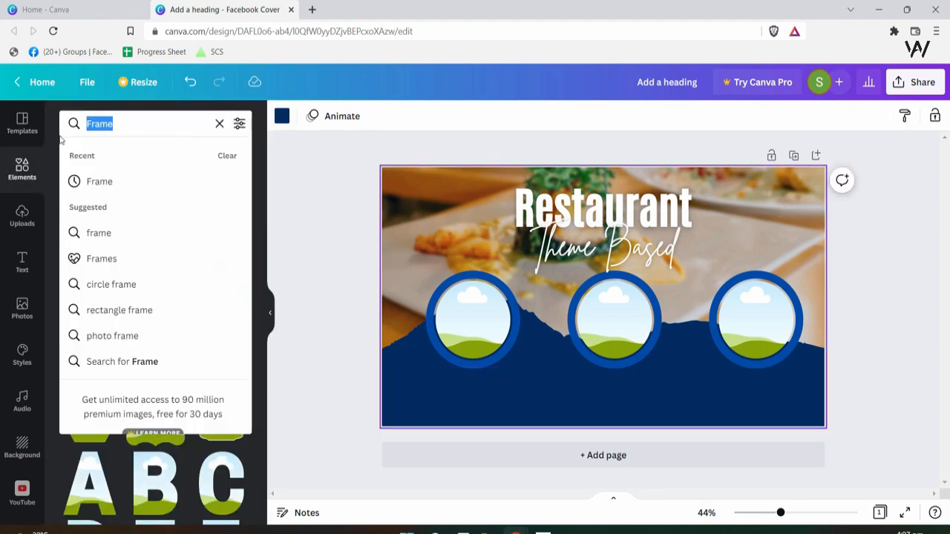
left_click(23, 308)
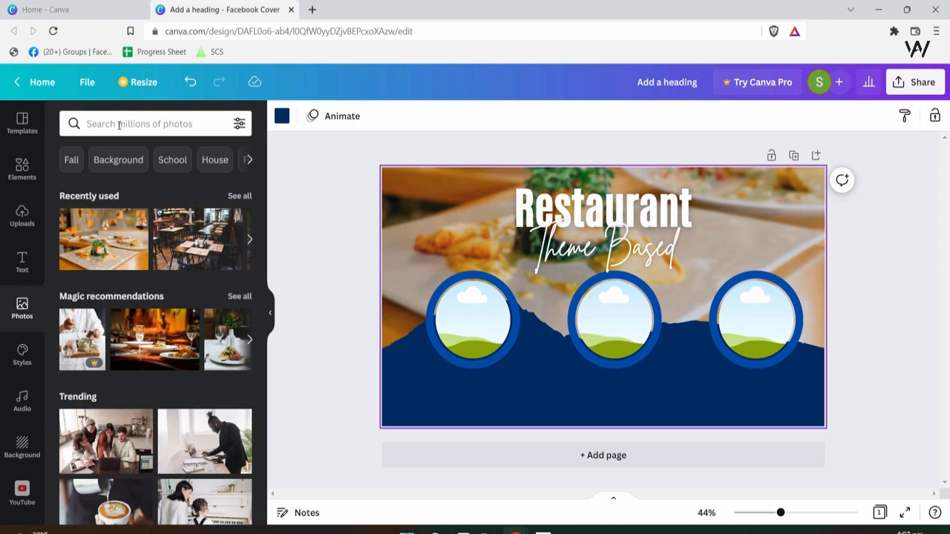
left_click(119, 125)
type("people")
key("Return")
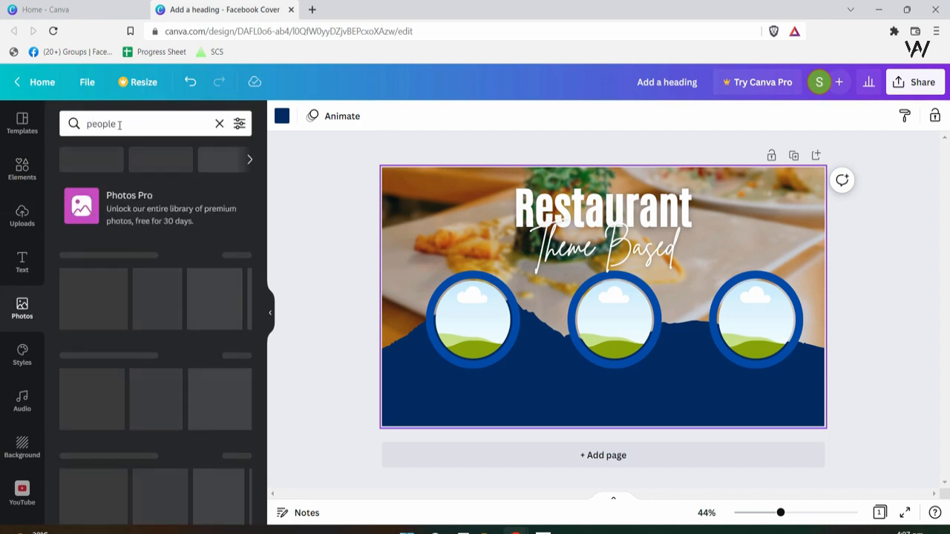
left_click(119, 124)
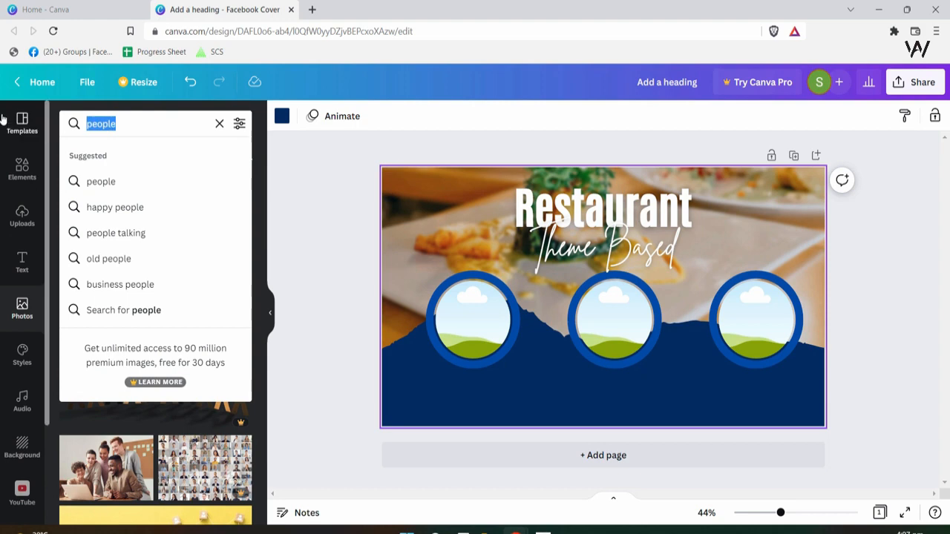
type("person")
key("Return")
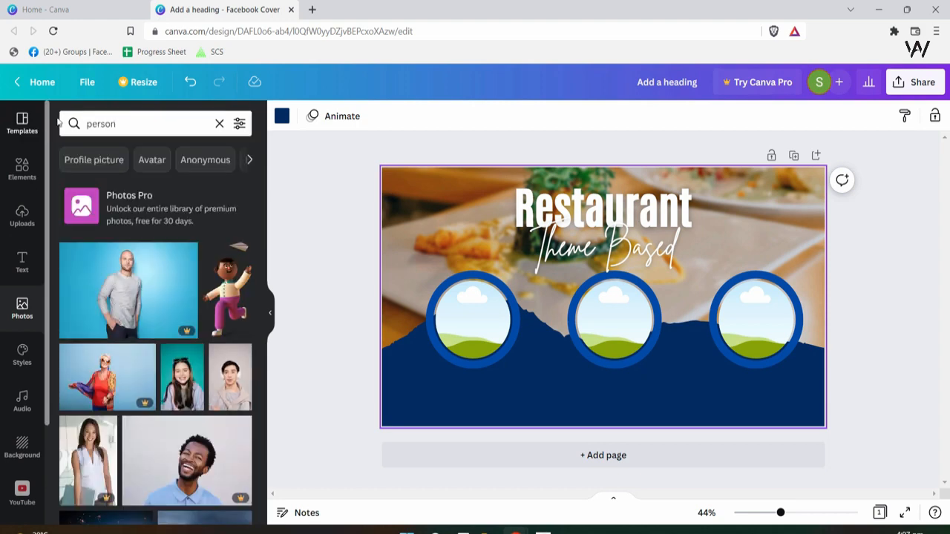
- Drop three portrait photos into the left, middle and right circle frames
scroll(148, 320, "down", 3)
scroll(149, 319, "down", 2)
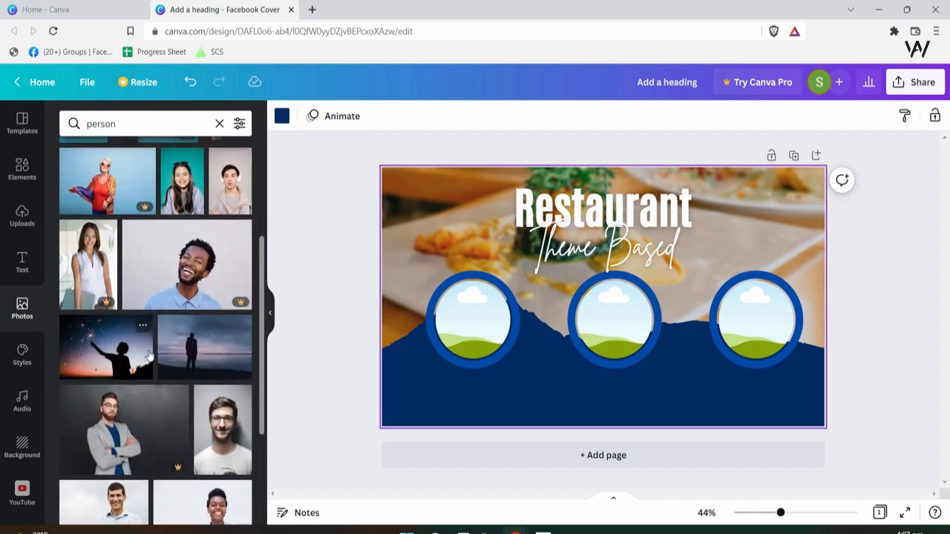
left_click_drag(302, 322, 473, 320)
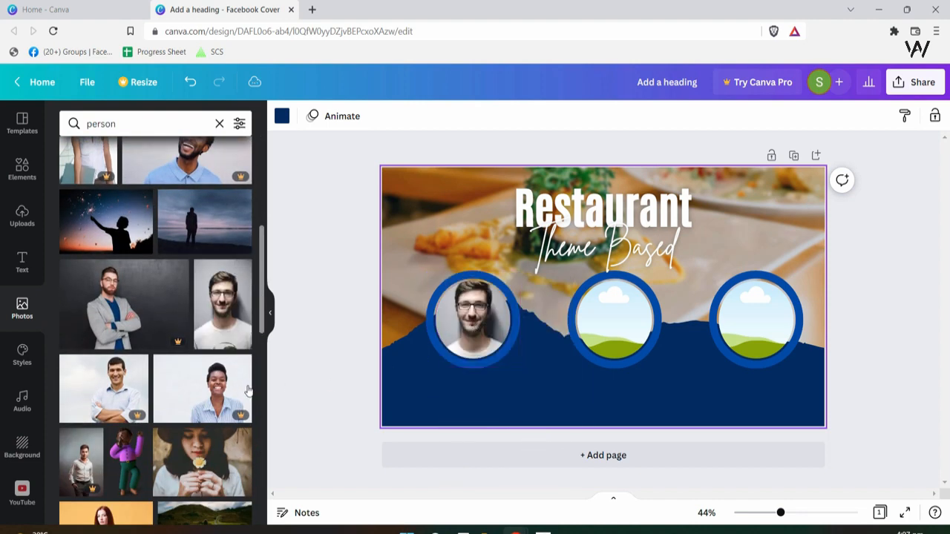
scroll(236, 409, "down", 2)
scroll(115, 300, "down", 2)
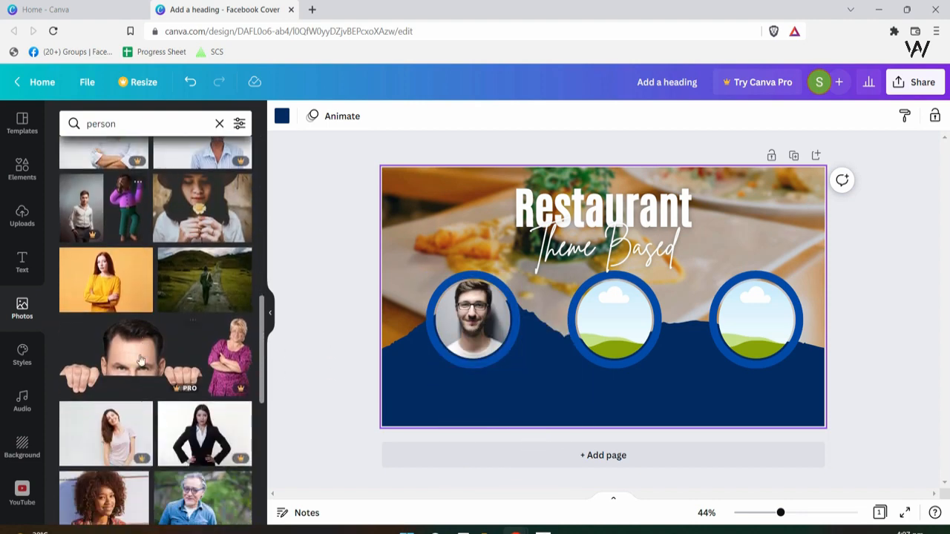
left_click_drag(137, 254, 585, 323)
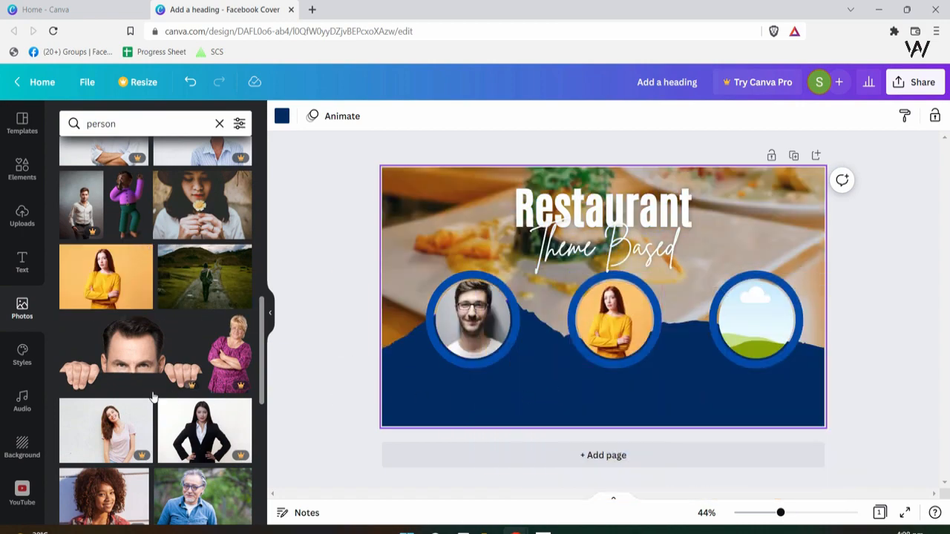
scroll(156, 334, "down", 4)
left_click_drag(105, 380, 756, 319)
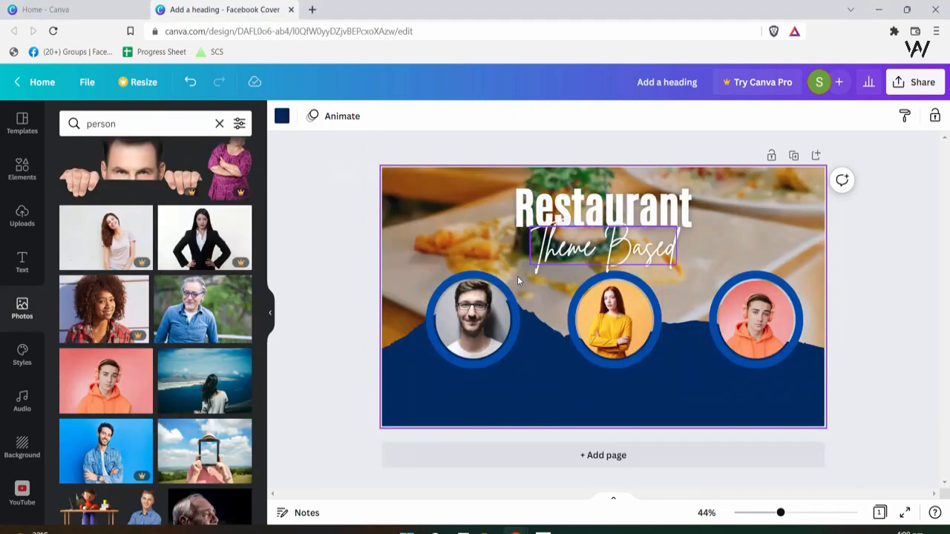
- Shrink the three circle frames to a matching smaller size and line them up
left_click(517, 276)
left_click_drag(520, 270, 506, 287)
left_click(643, 288)
left_click_drag(661, 271, 646, 288)
left_click(787, 280)
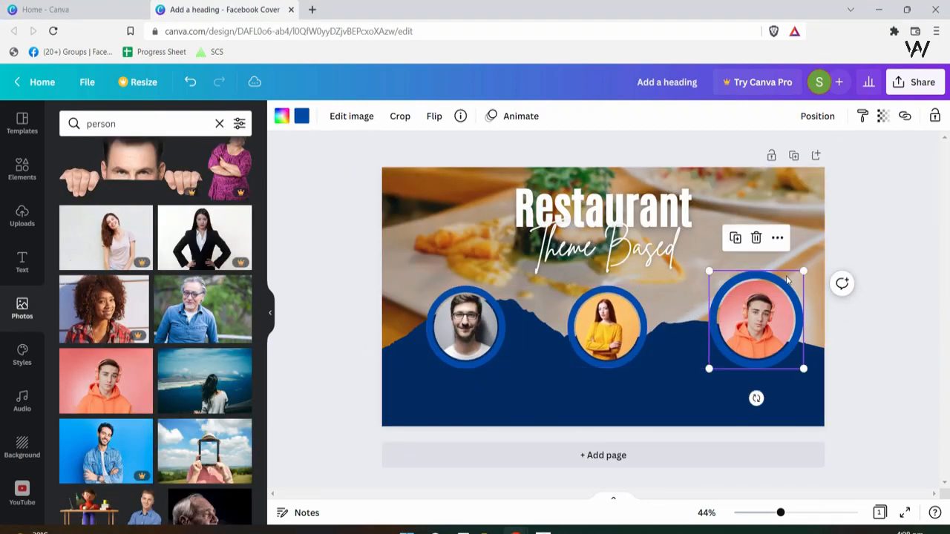
left_click_drag(807, 271, 801, 276)
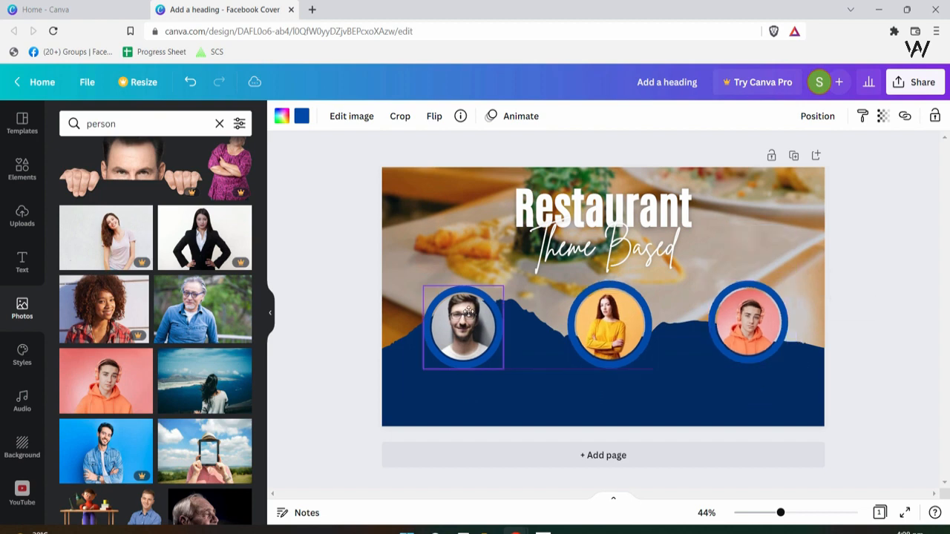
left_click_drag(468, 314, 471, 314)
left_click(723, 386)
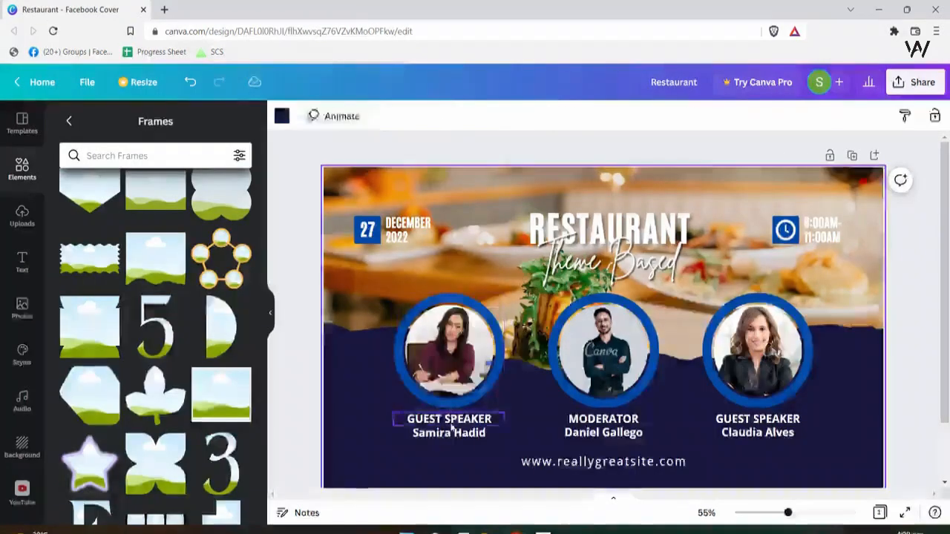
- Check the reference GUEST SPEAKER text and add a subheading text box
left_click(452, 427)
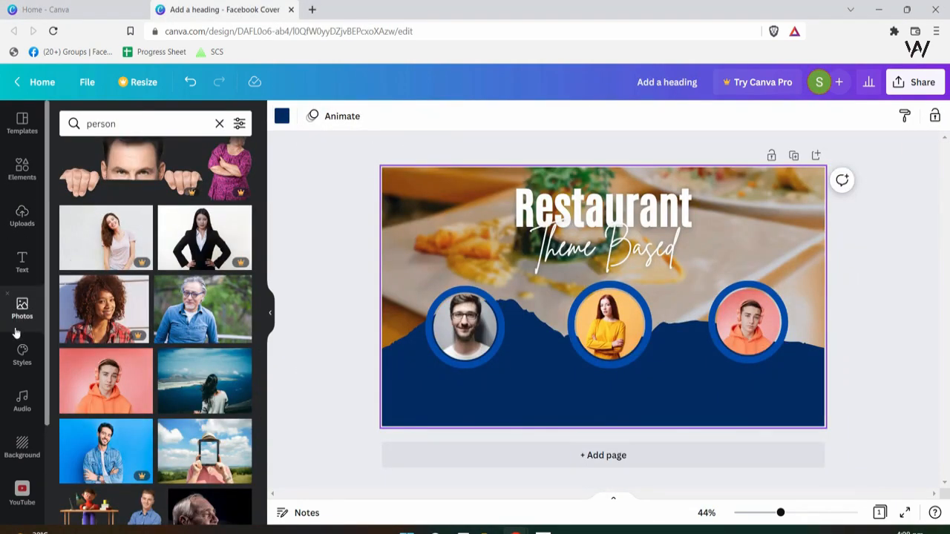
left_click(22, 264)
left_click(141, 220)
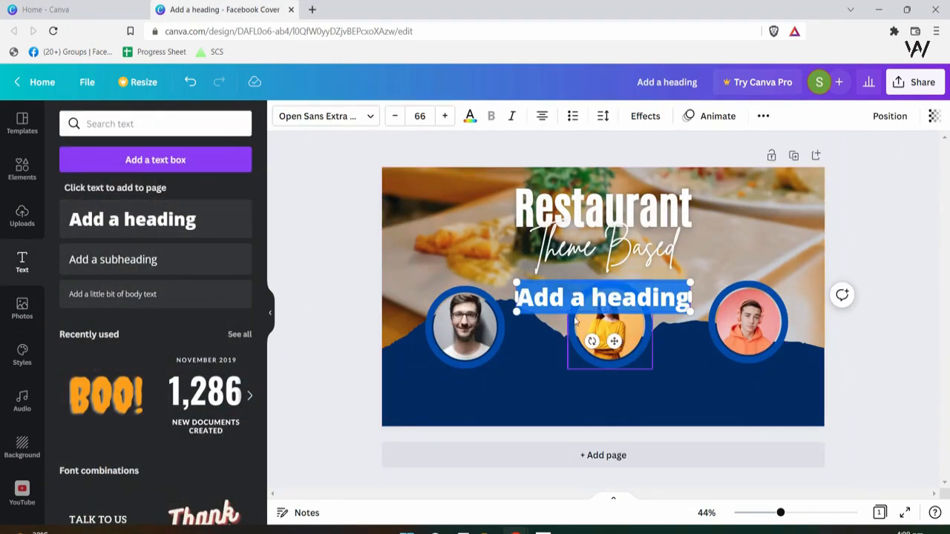
key("ctrl+z")
left_click(113, 259)
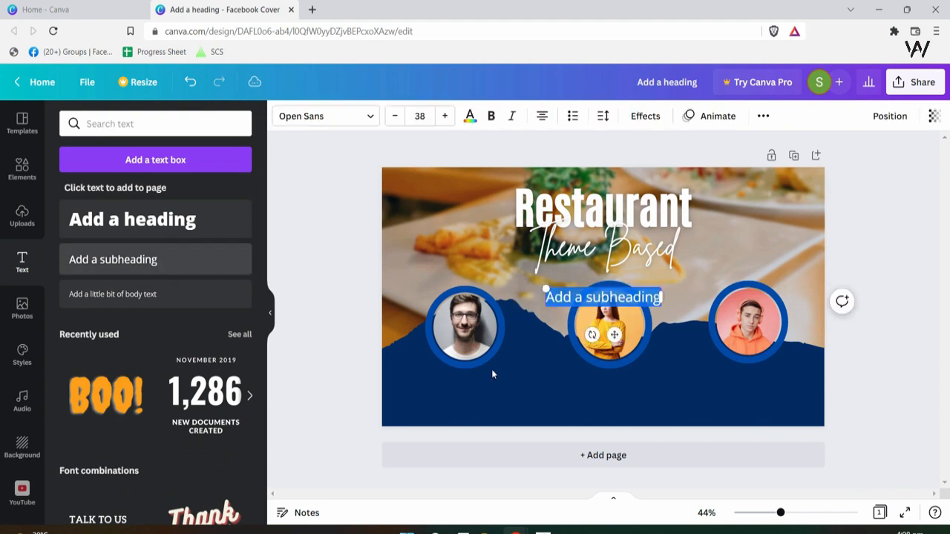
- Set the subheading to size 24, Brittany, bold, and move it below the left portrait
double_click(585, 302)
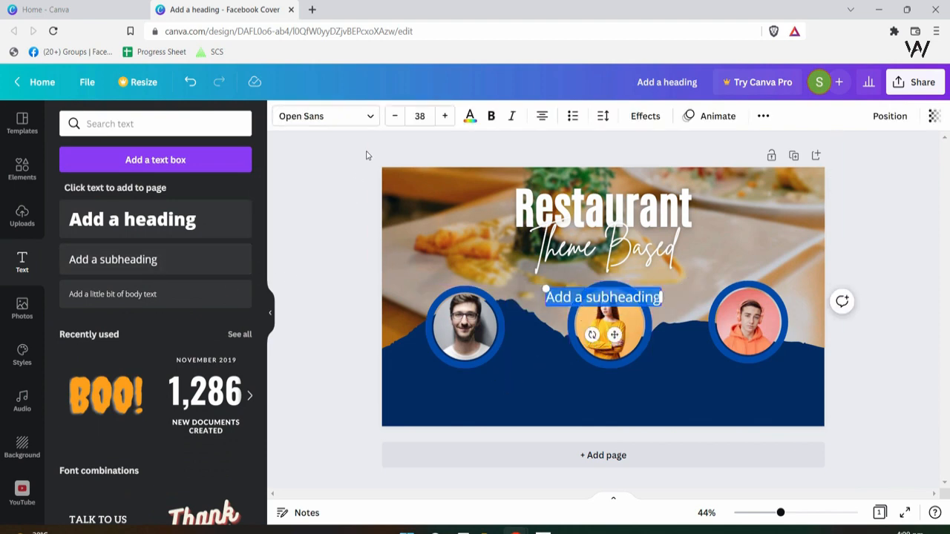
left_click(422, 116)
type("24")
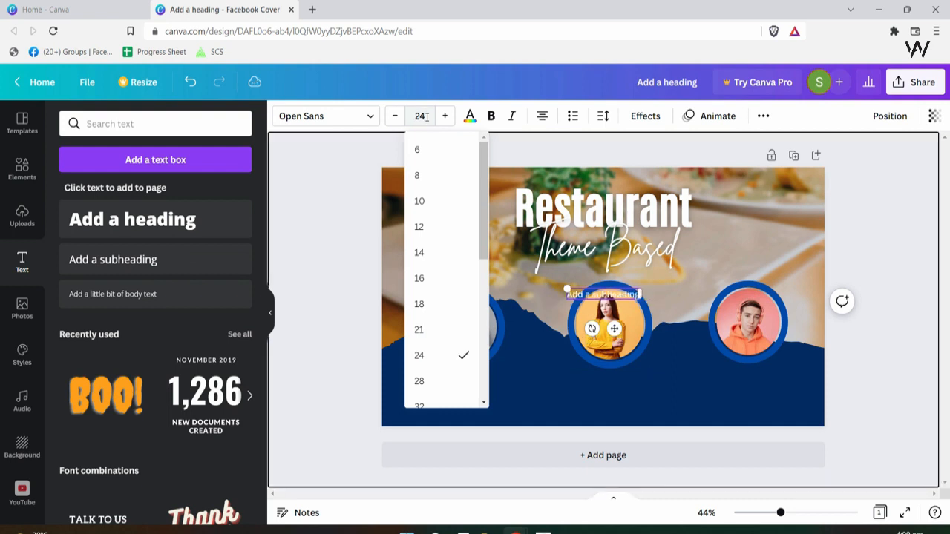
left_click(355, 117)
type("Britta")
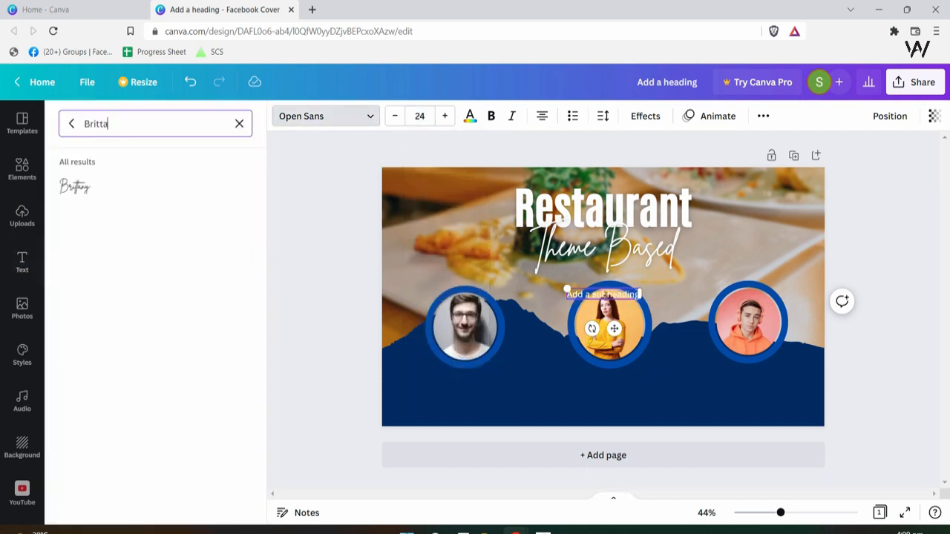
left_click(617, 296)
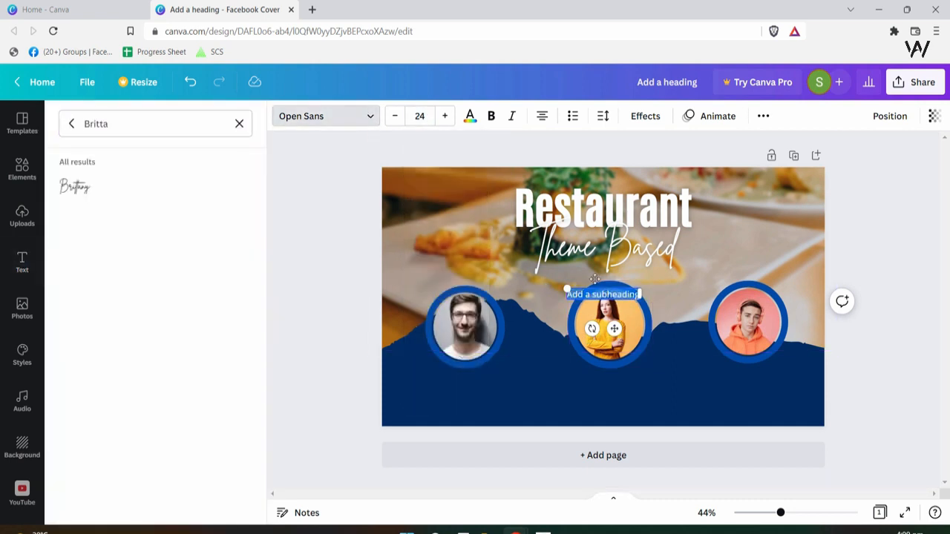
left_click(490, 115)
left_click(594, 297)
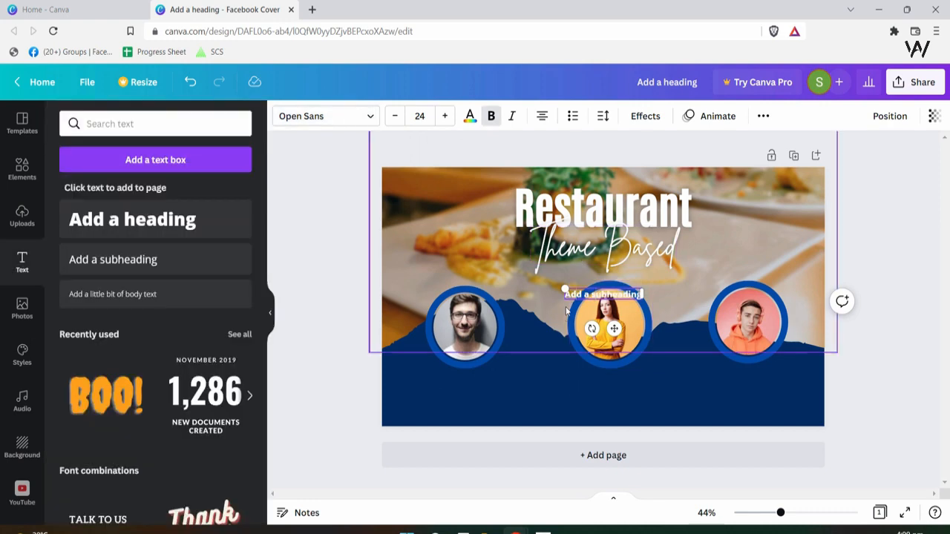
left_click(569, 295)
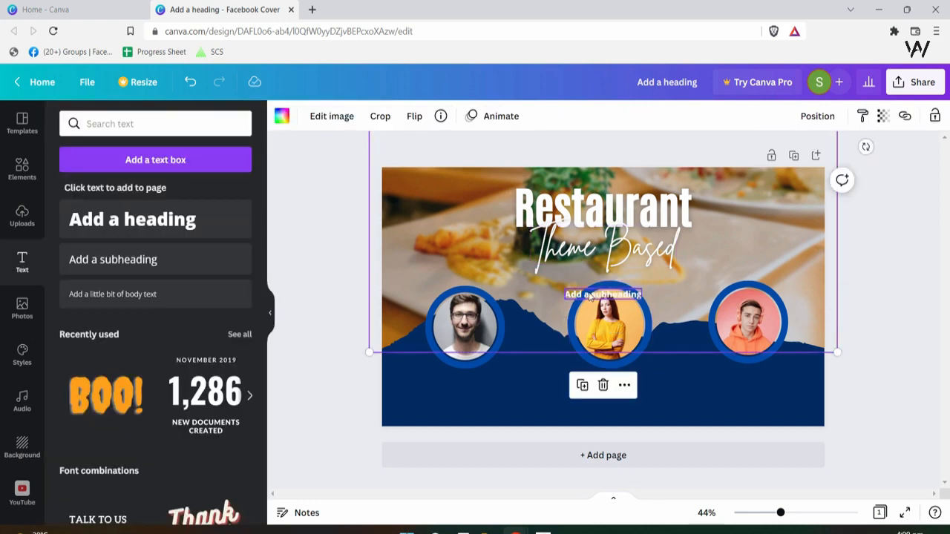
left_click(582, 294)
left_click_drag(582, 294, 459, 379)
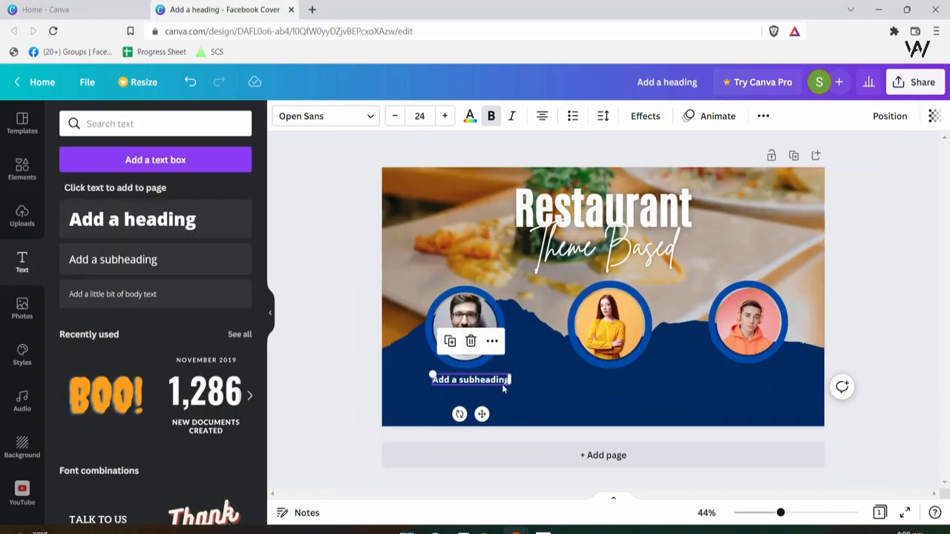
- Type 'Guest Speaker' into the caption and duplicate the line
double_click(496, 381)
type("Gue")
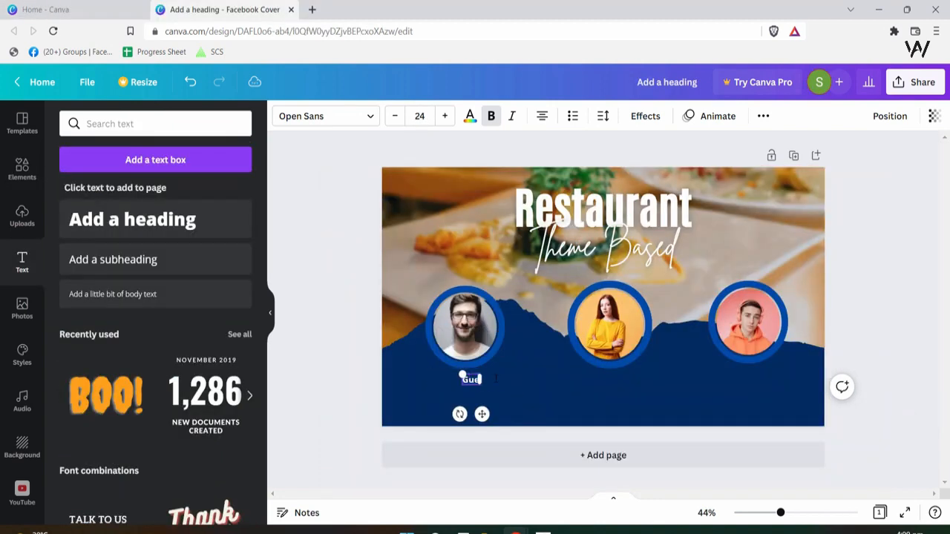
type("st Spea")
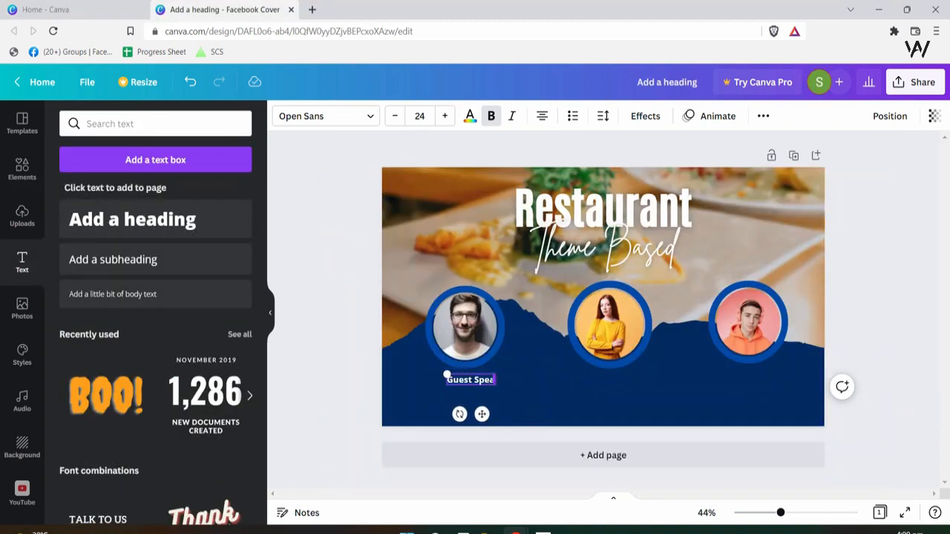
type("ker")
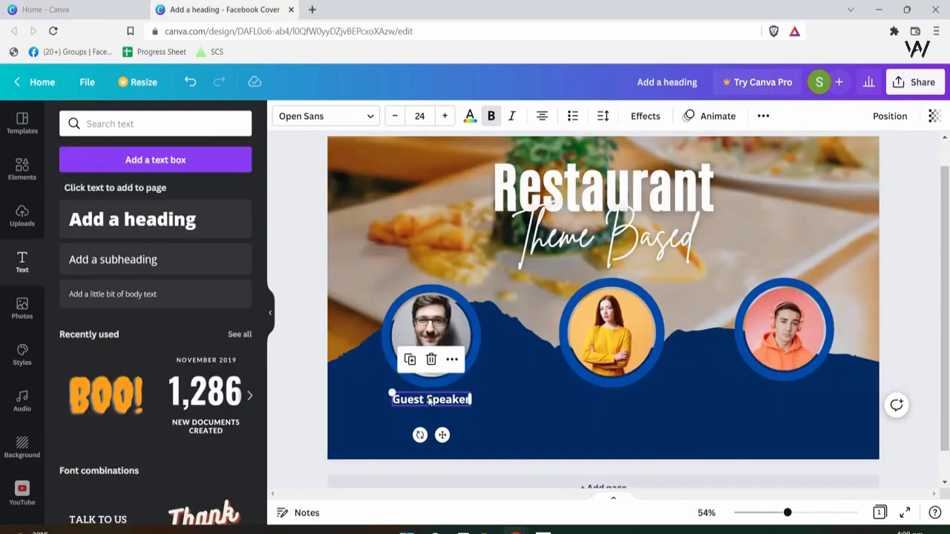
key("ctrl+d")
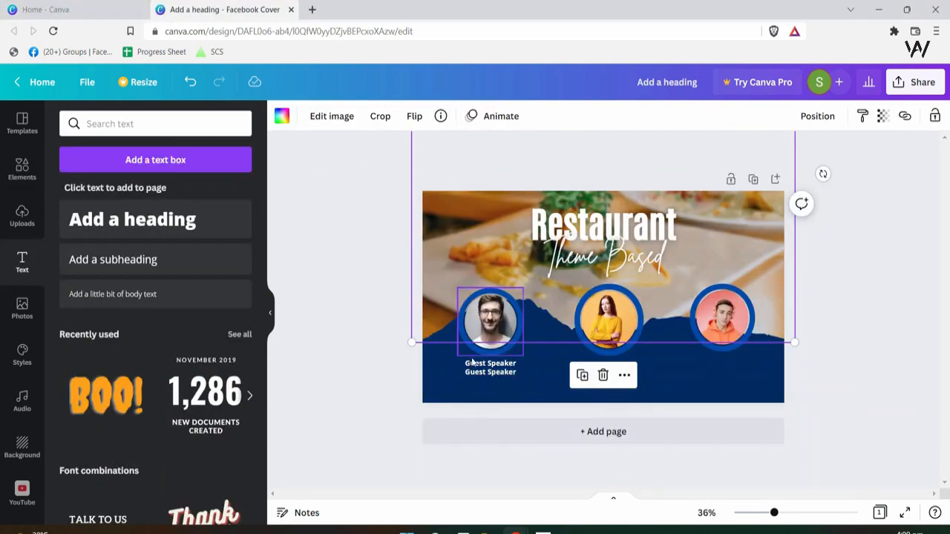
left_click(472, 362)
left_click(487, 363)
left_click(528, 367)
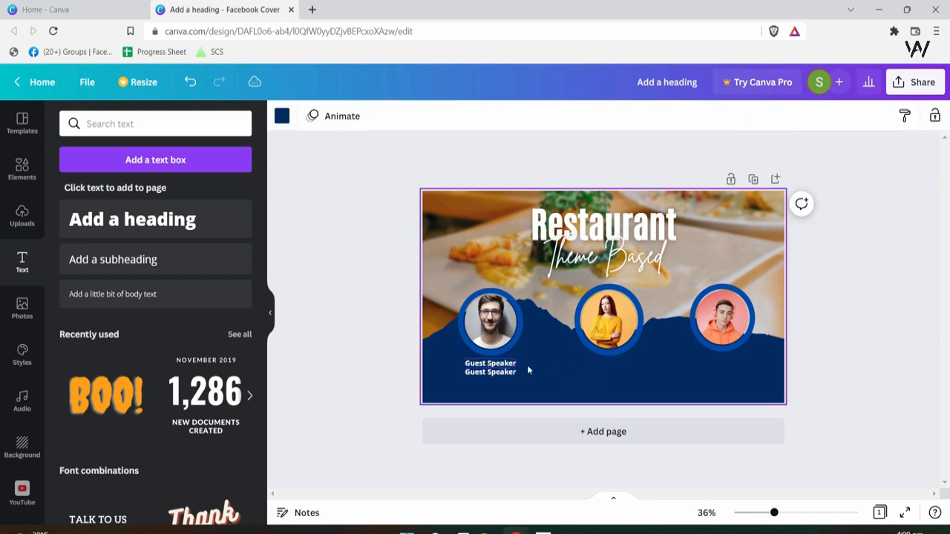
left_click_drag(776, 514, 790, 514)
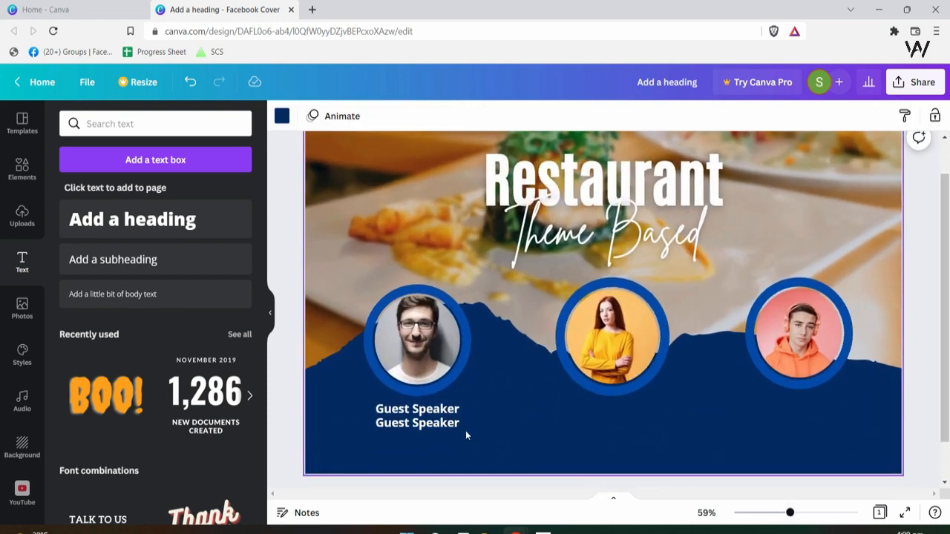
- Uppercase the first caption line and replace the second with the speaker's name
left_click(460, 410)
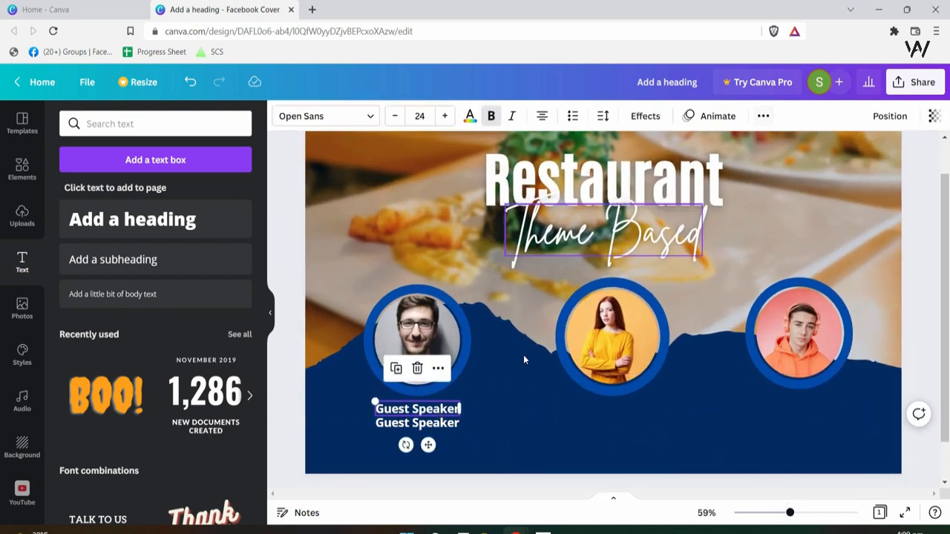
left_click(763, 117)
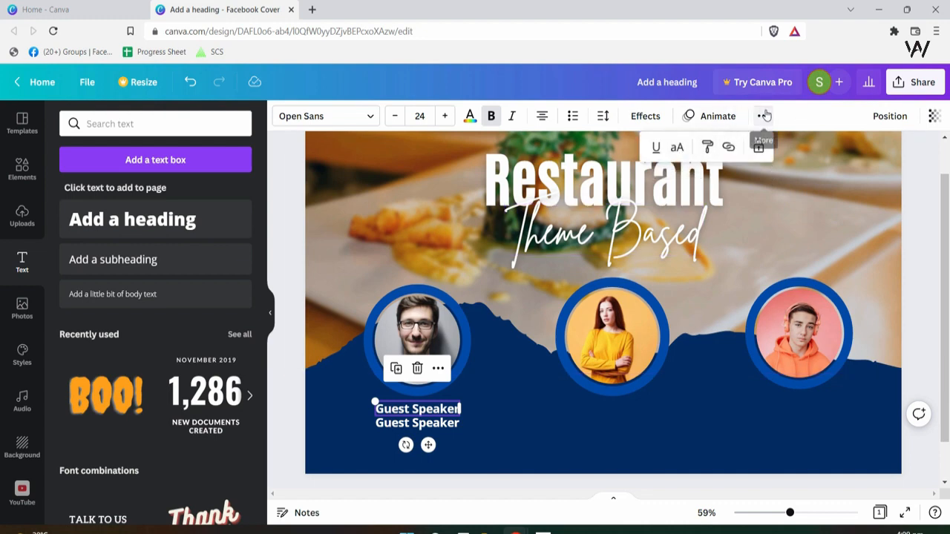
left_click(677, 147)
triple_click(431, 425)
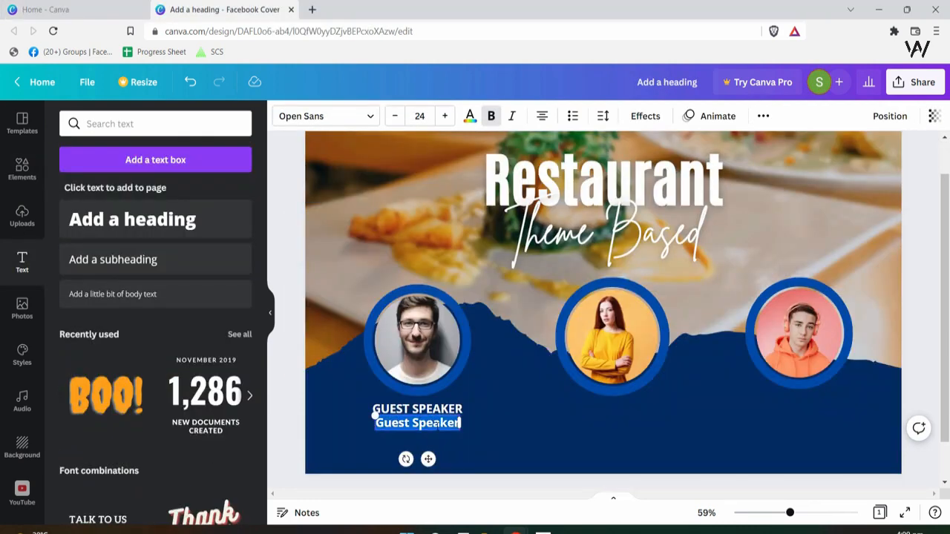
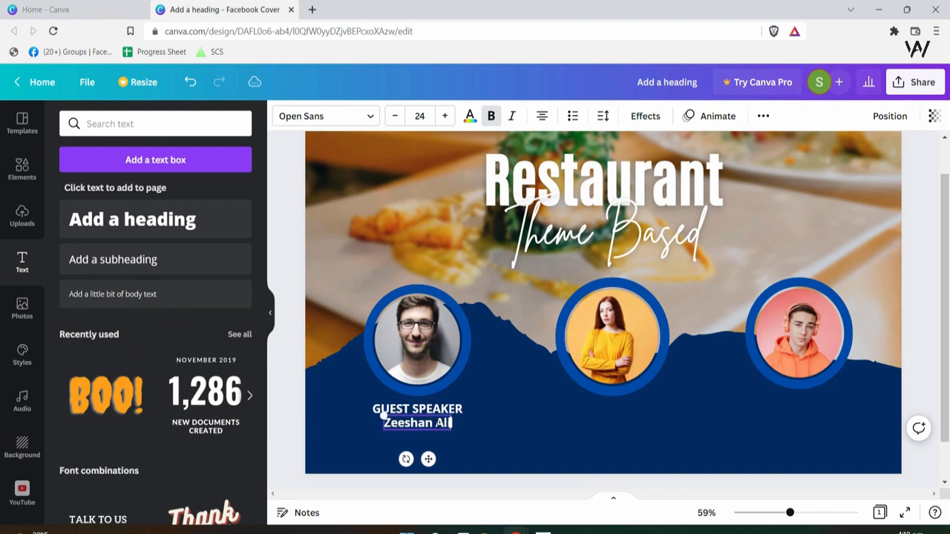
left_click(588, 457)
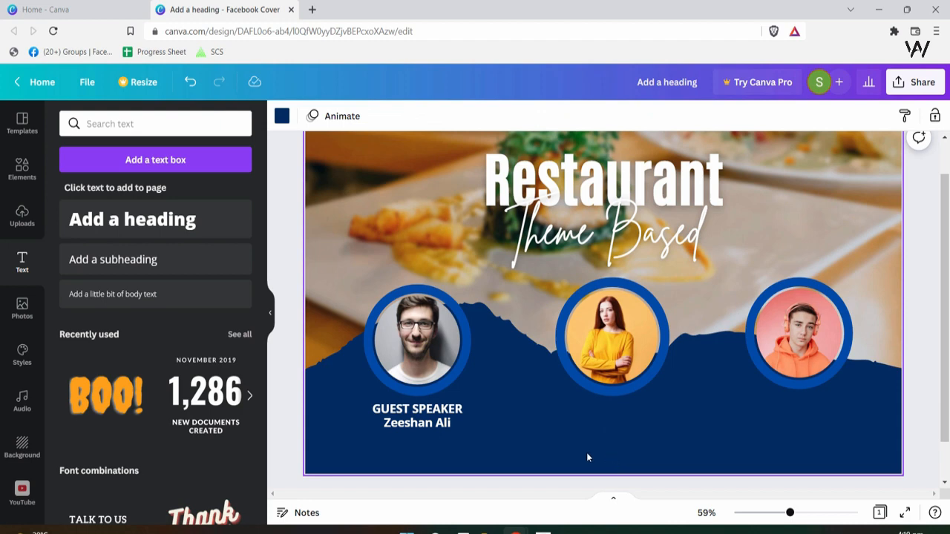
- Duplicate the caption pair and place copies under the middle and right portraits
left_click(414, 427)
left_click_drag(528, 425, 554, 426)
key("ctrl+z")
left_click(495, 420)
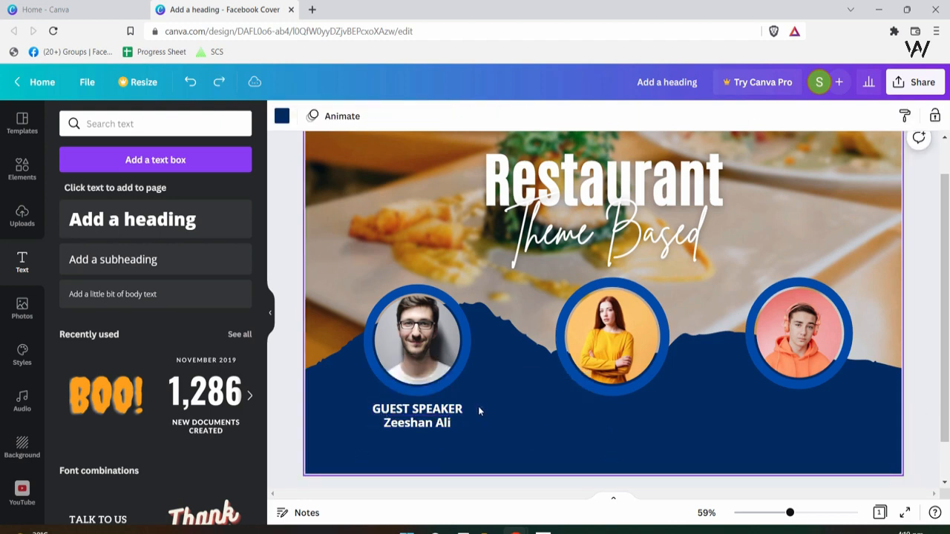
left_click(393, 423)
key("ctrl+d")
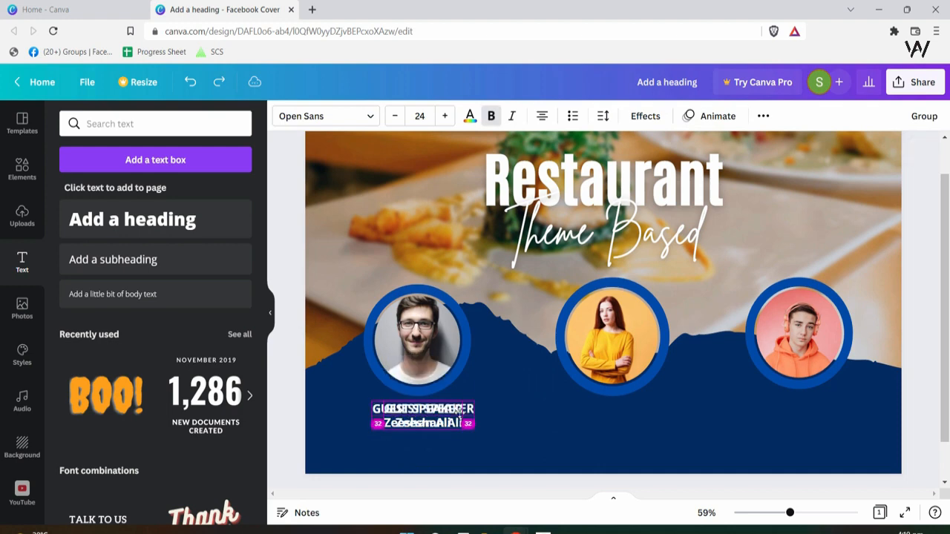
left_click_drag(406, 420, 796, 417)
key("ctrl+d")
- Retitle the middle caption MODERATOR and give the right caption a different speaker name
double_click(594, 409)
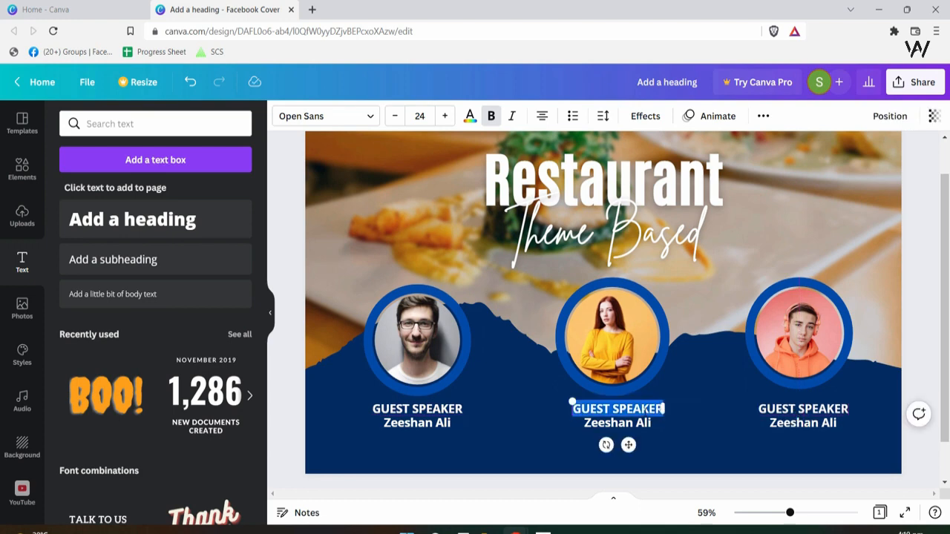
type("MODERATOR")
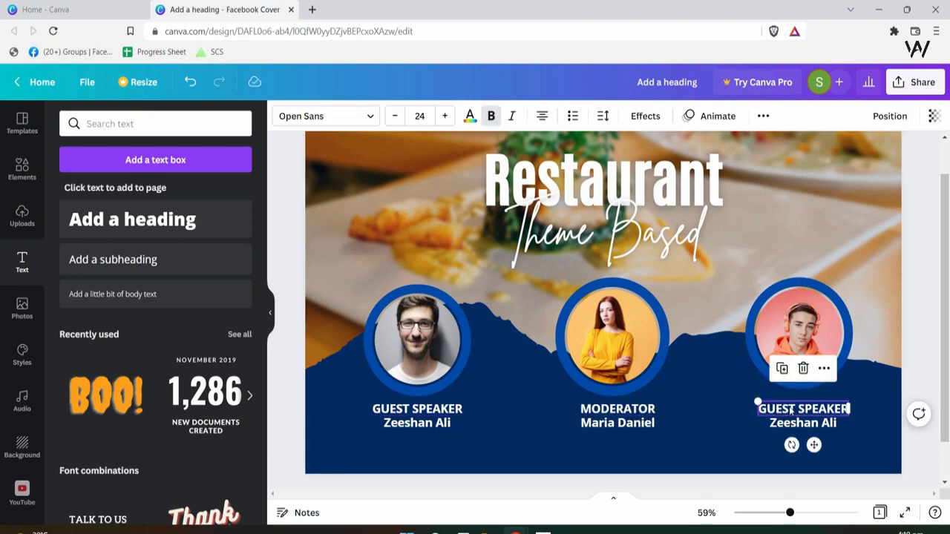
double_click(793, 409)
double_click(794, 423)
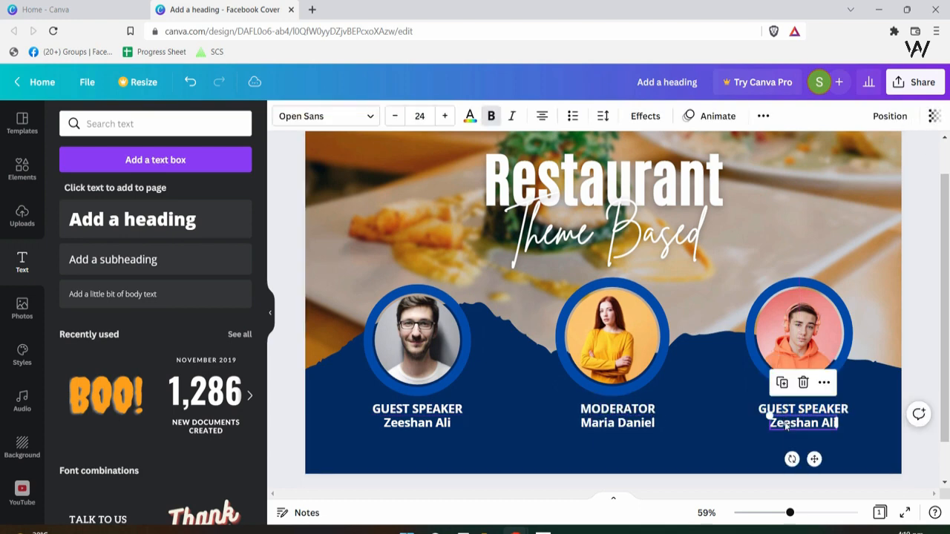
type("James Bo")
type("nd")
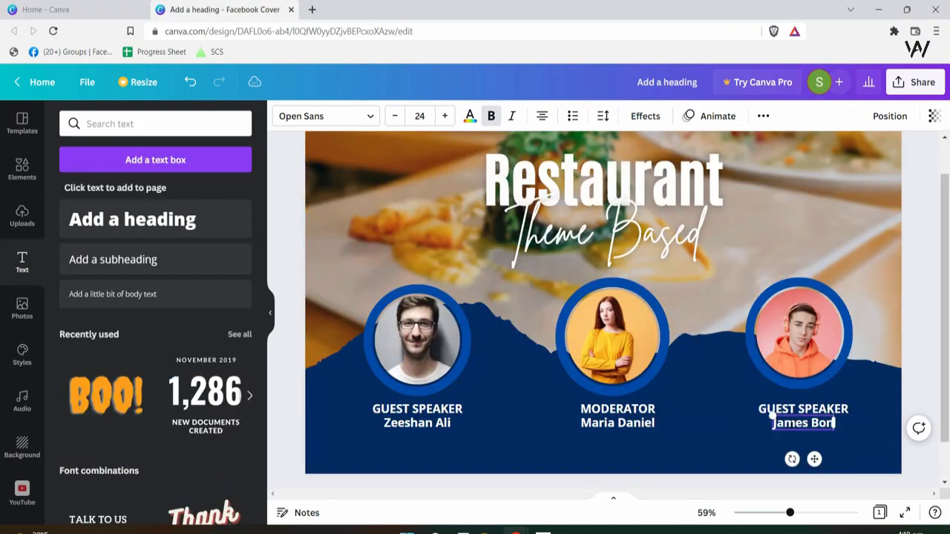
left_click(771, 398)
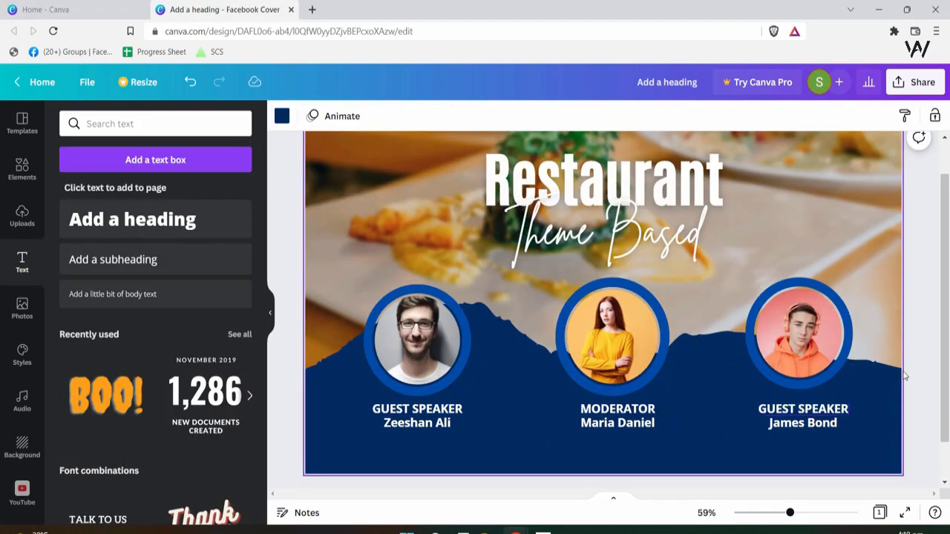
- Move the background food photo higher on the cover
left_click_drag(791, 513, 787, 513)
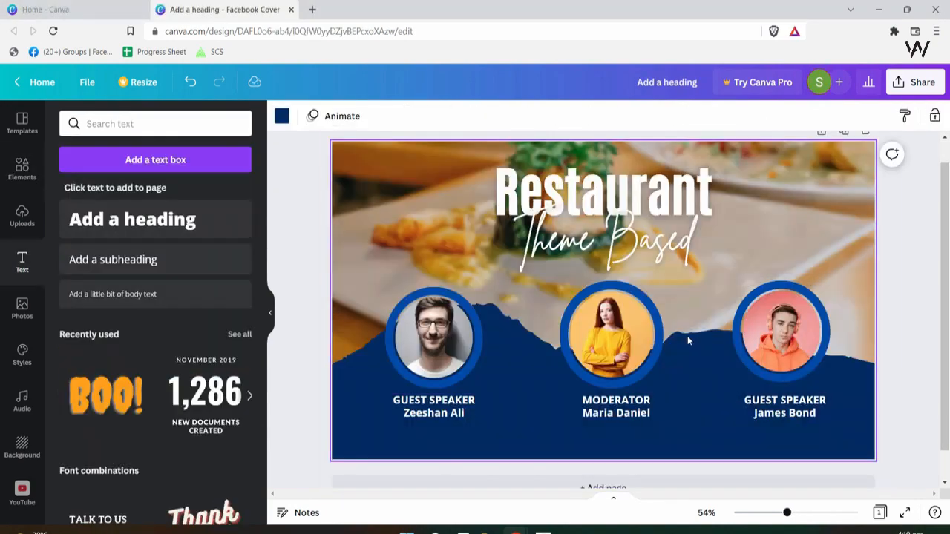
left_click(450, 245)
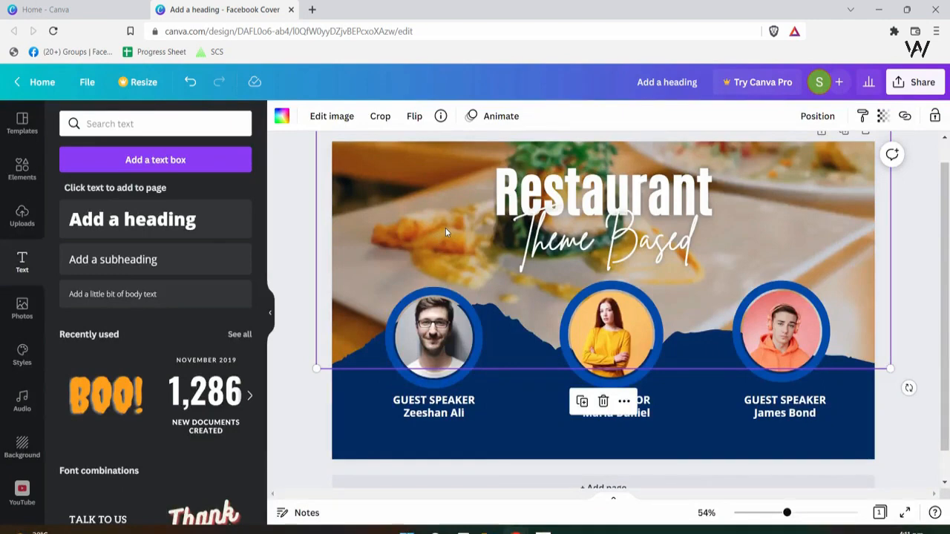
left_click_drag(445, 227, 442, 203)
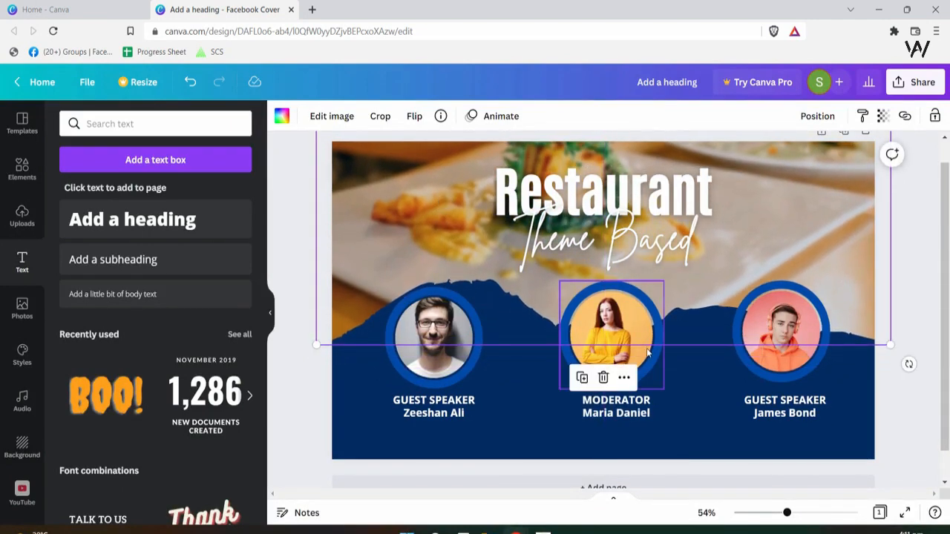
scroll(616, 327, "up", 1)
left_click(932, 262)
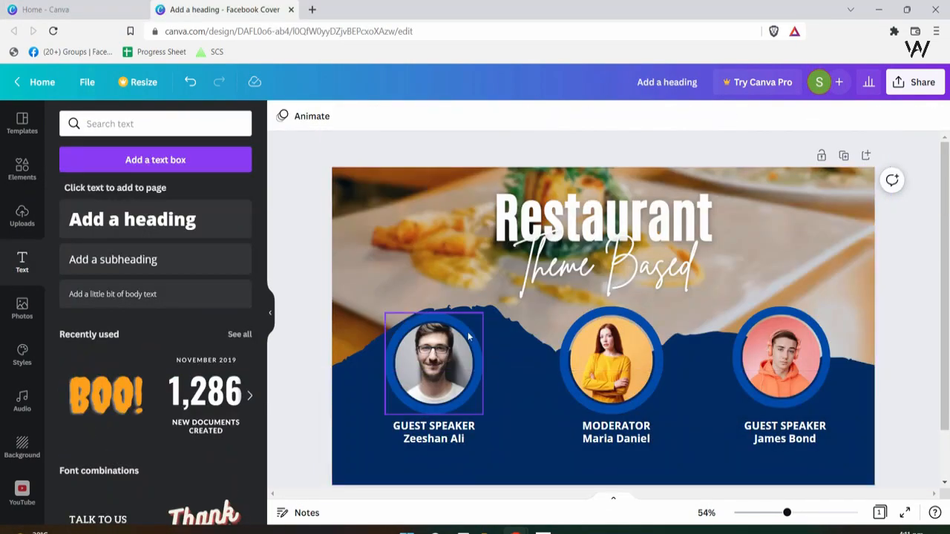
- Enlarge and recentre the first and middle speaker portraits within their blue rings
left_click(468, 336)
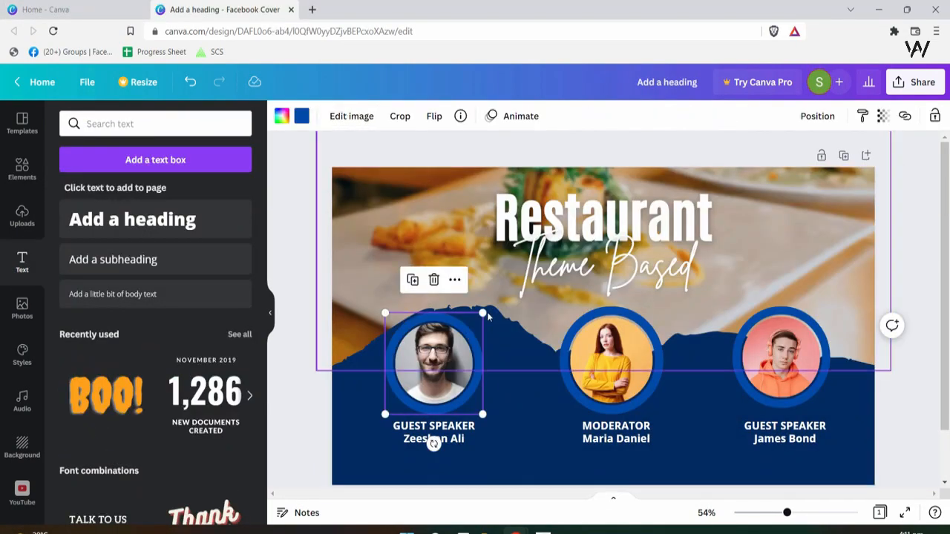
left_click_drag(484, 313, 498, 298)
left_click_drag(459, 360, 451, 357)
left_click(602, 357)
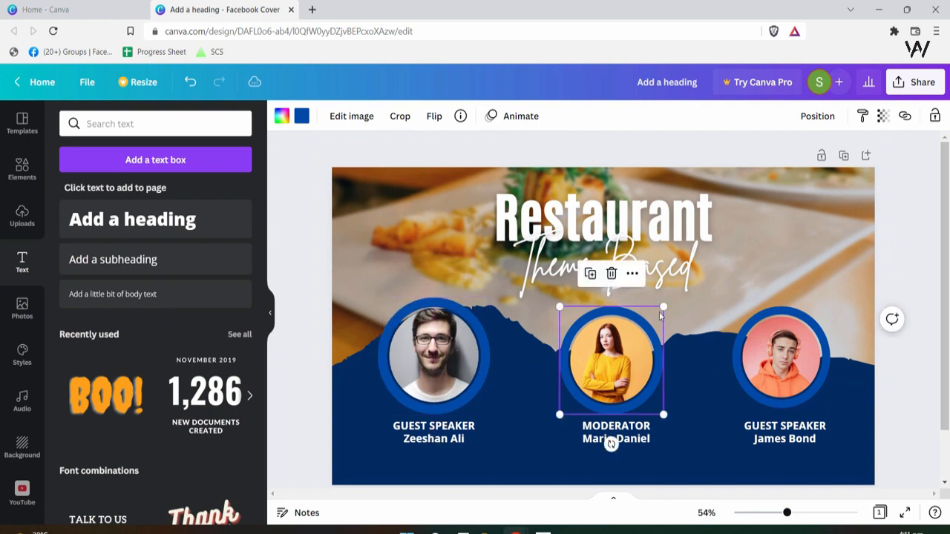
left_click_drag(664, 307, 673, 299)
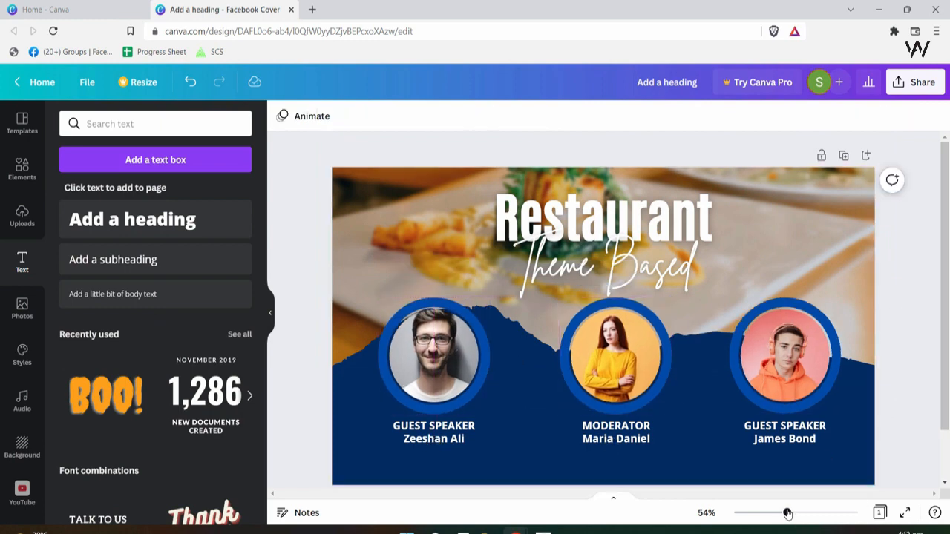
left_click_drag(788, 514, 784, 513)
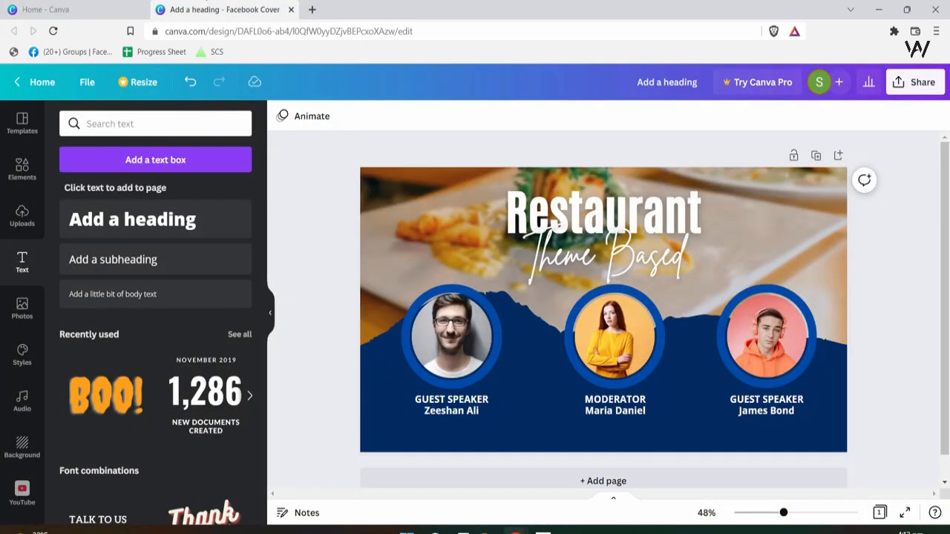
- Compare the cover against the reference Restaurant design, ending on the Text presets panel
mouse_move(516, 532)
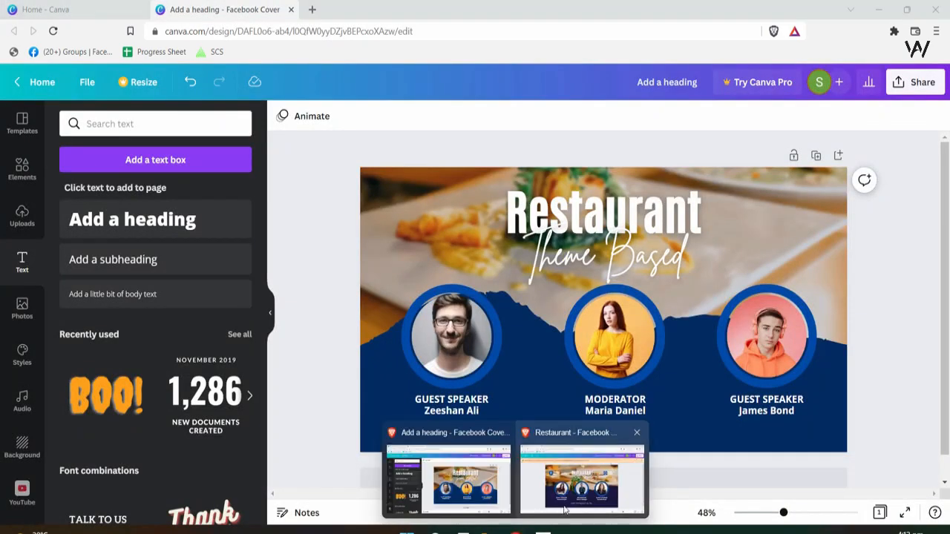
left_click(566, 505)
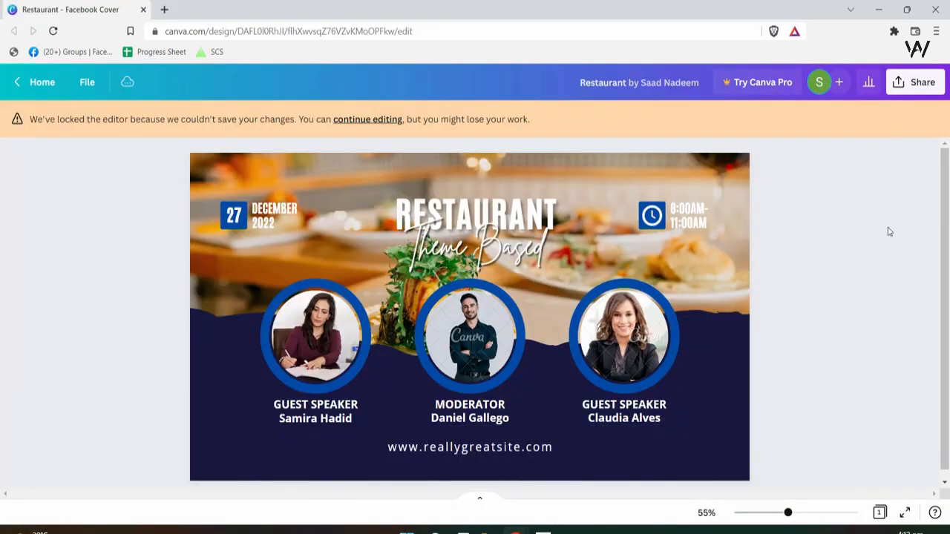
key("alt+Tab")
key("alt+Tab")
key("alt+Tab")
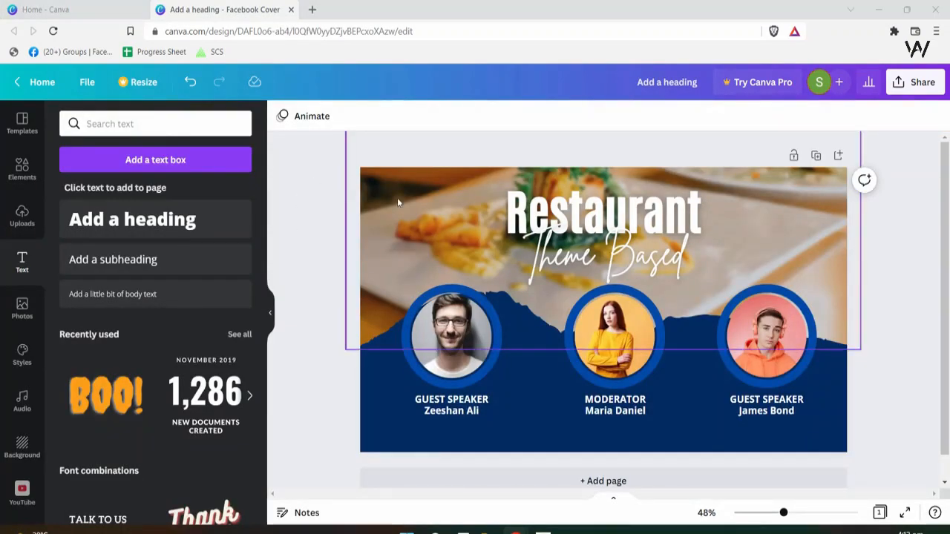
key("alt+Tab")
key("alt+Tab")
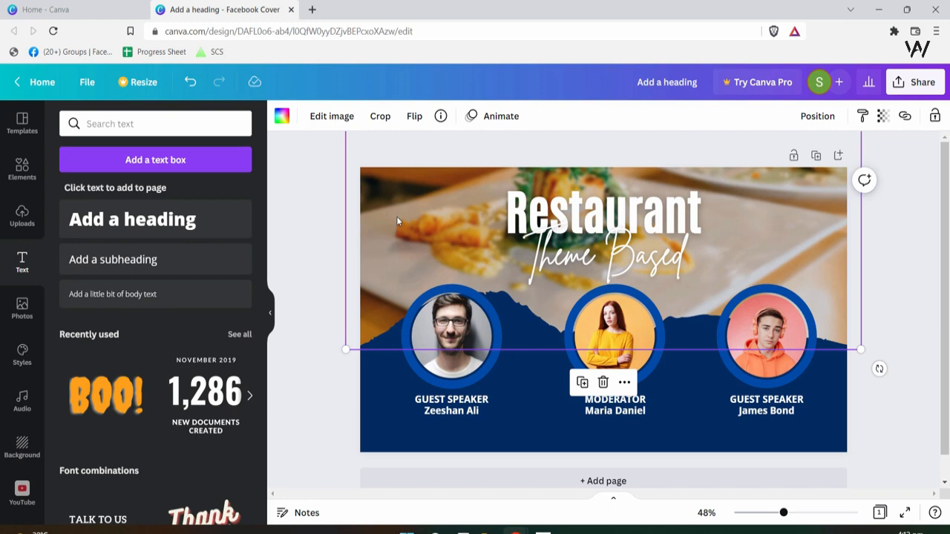
key("alt+Tab")
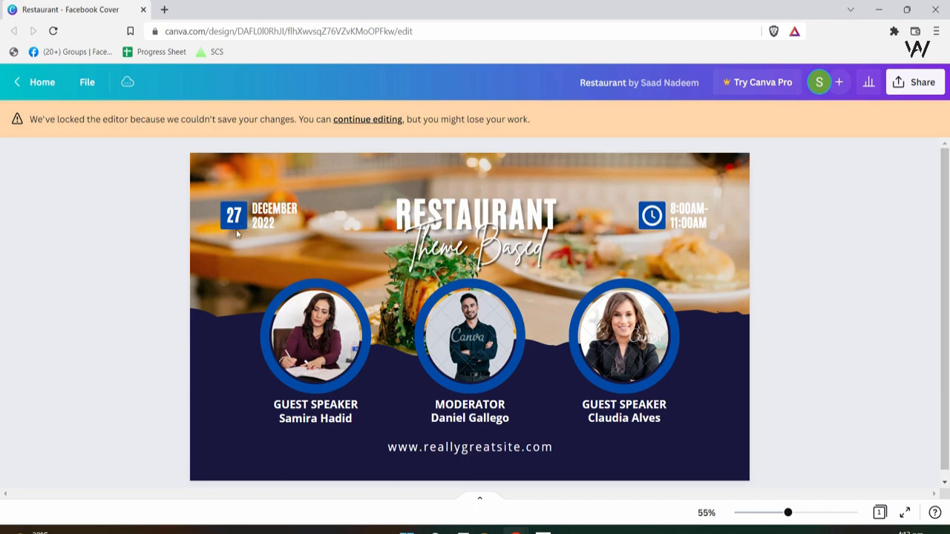
key("alt+Tab")
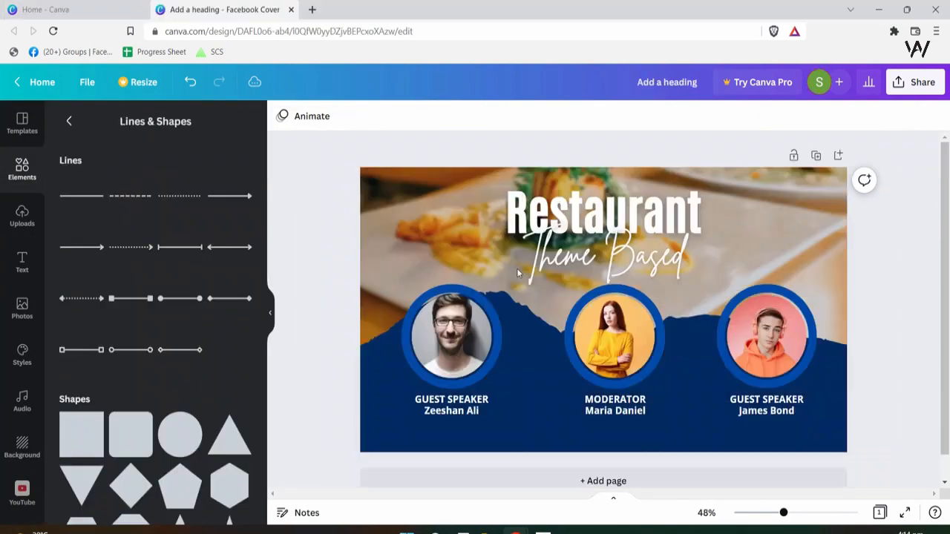
left_click(424, 214)
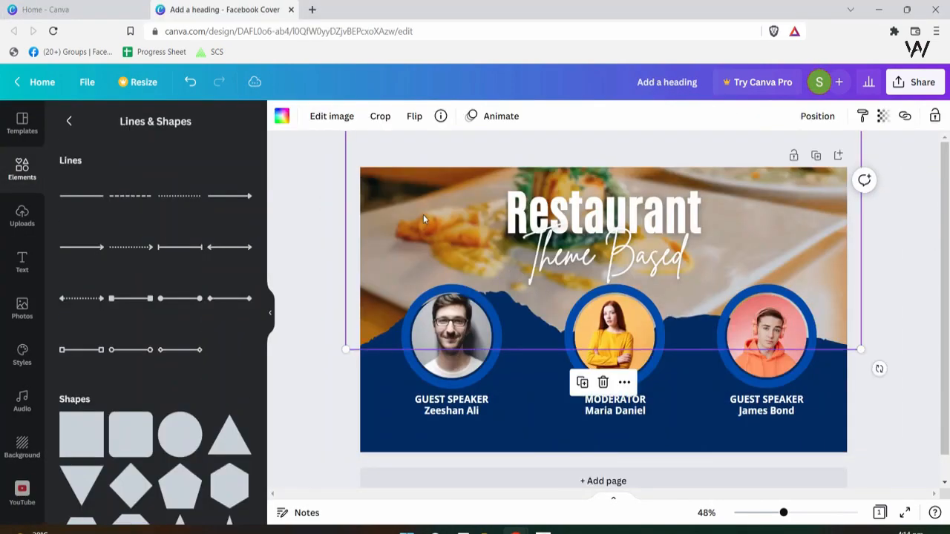
key("alt+Tab")
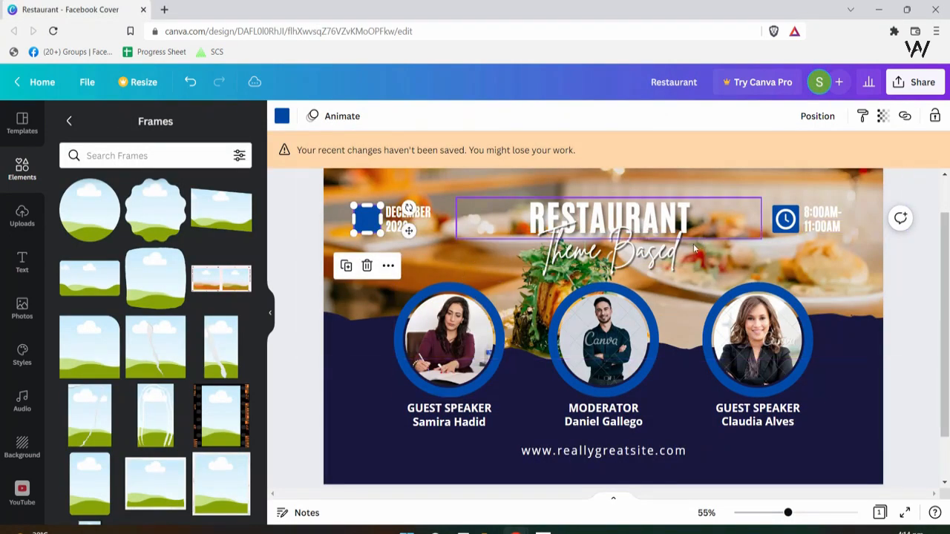
left_click(469, 253)
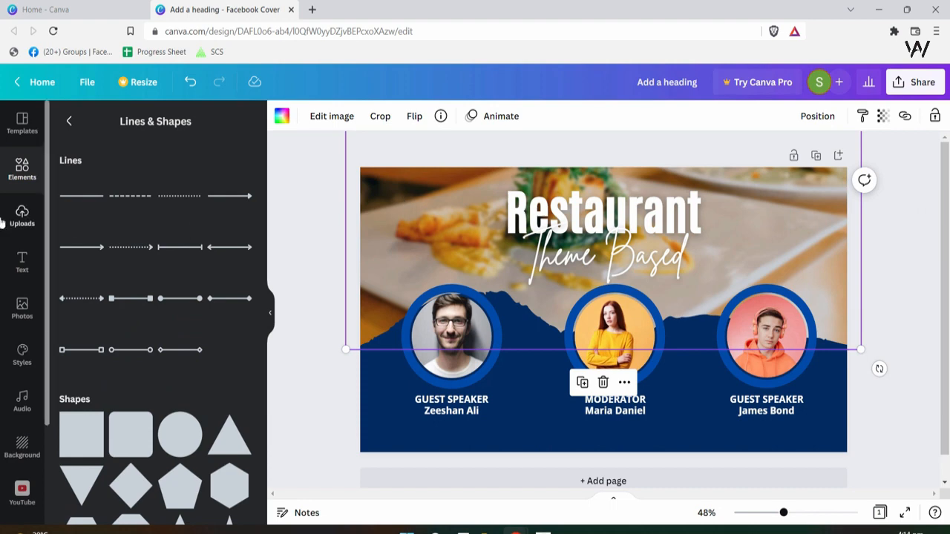
left_click(22, 261)
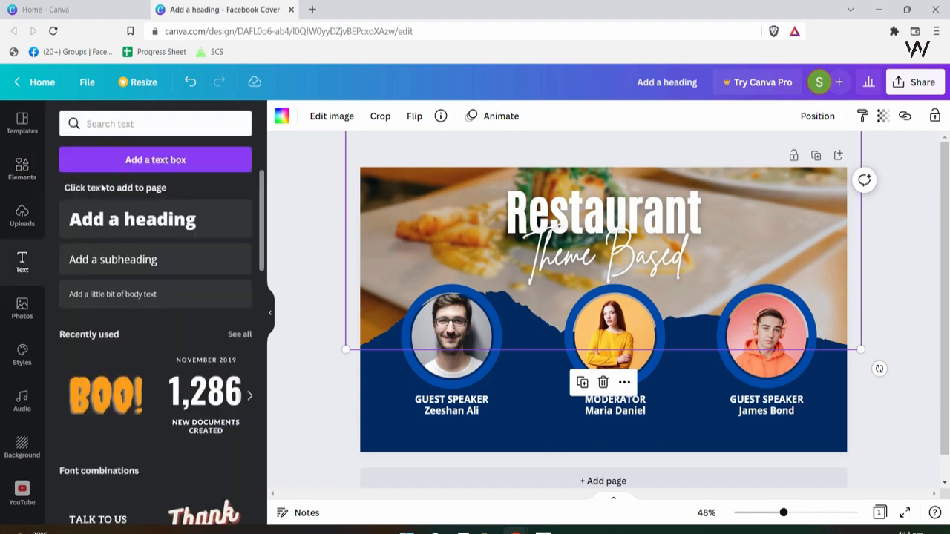
- Add a heading reading 27 and move it to the cover's top-left corner
left_click(132, 219)
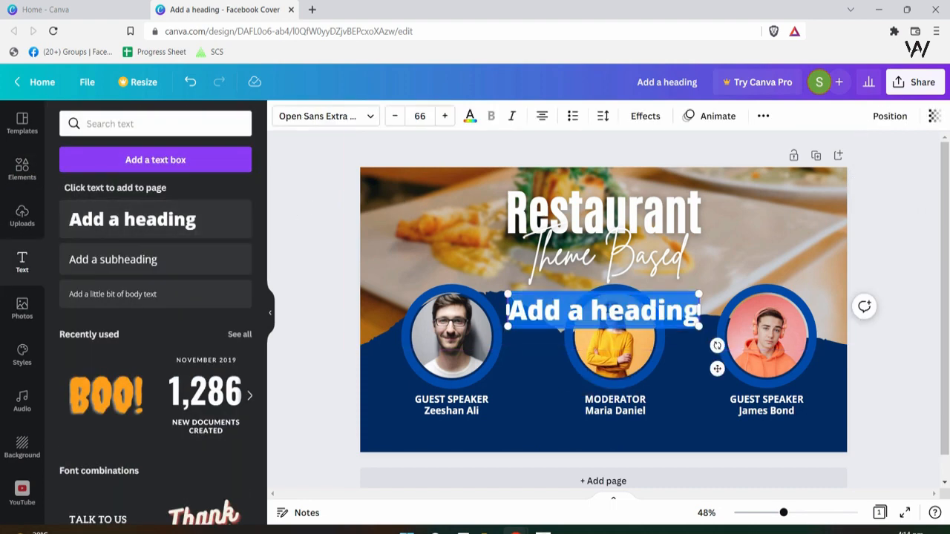
key("BackSpace")
type("27")
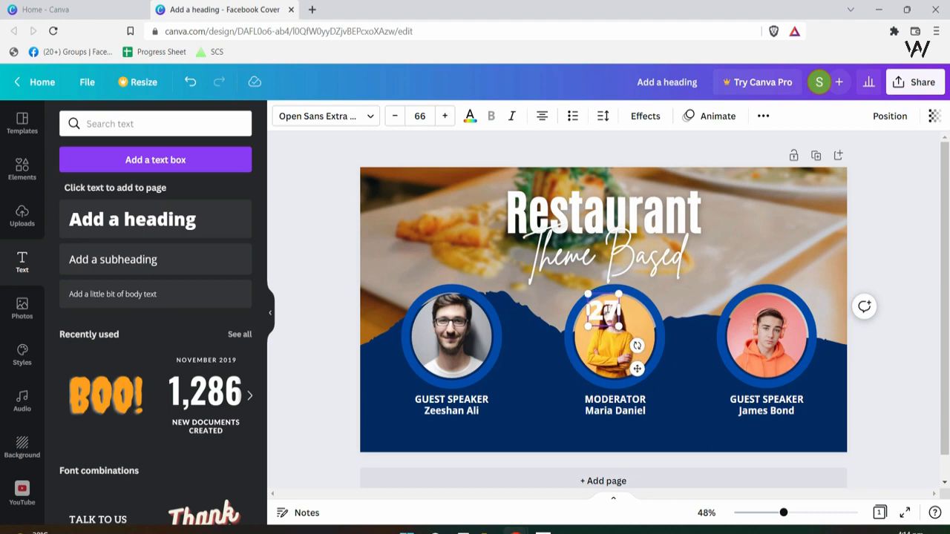
left_click(557, 347)
left_click_drag(602, 319, 413, 224)
- Give the 27 text a dark blue Background effect with roundness 15
left_click(645, 116)
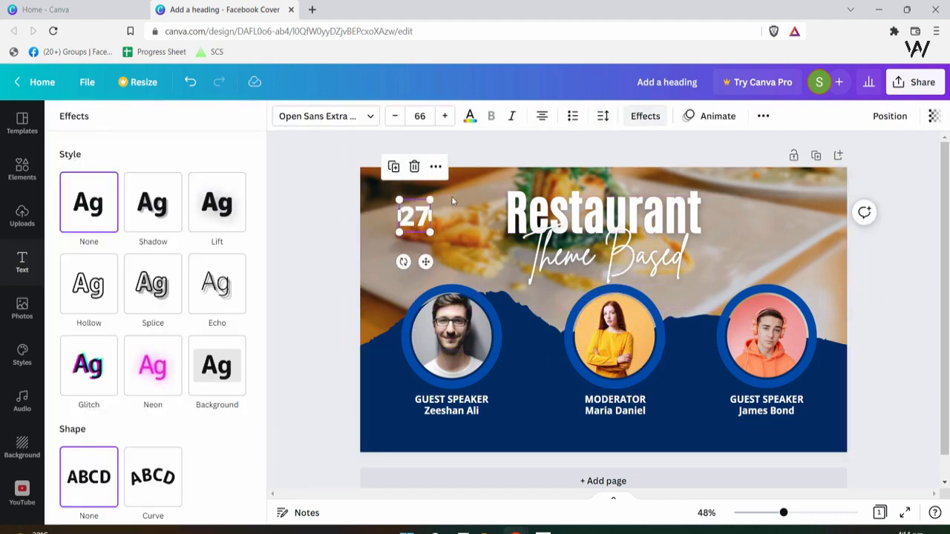
scroll(227, 469, "down", 1)
scroll(226, 468, "down", 1)
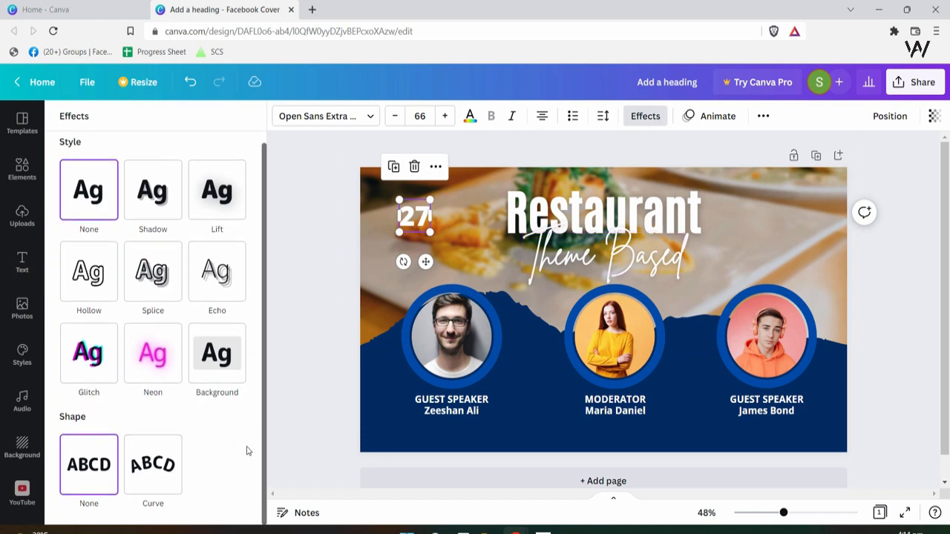
left_click(239, 362)
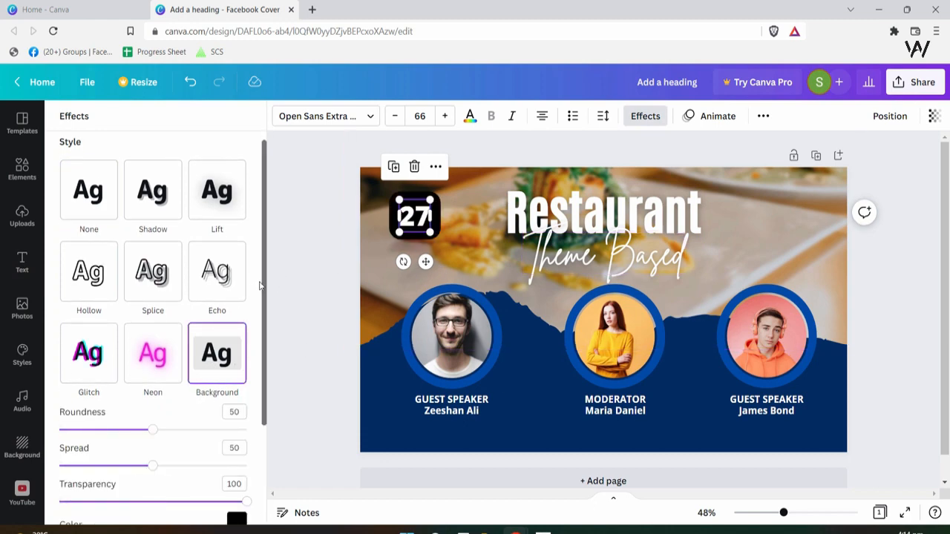
left_click_drag(152, 429, 87, 432)
scroll(253, 371, "down", 3)
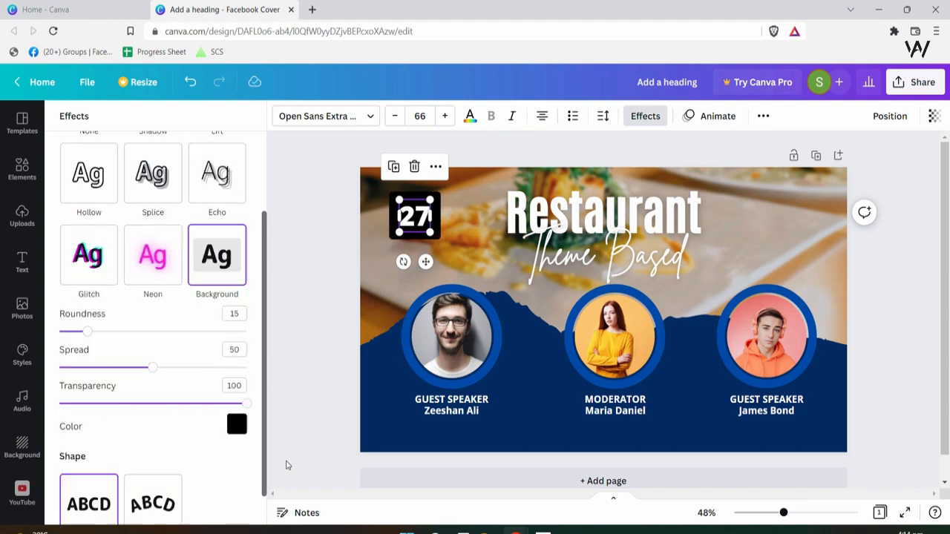
left_click(235, 385)
left_click(221, 313)
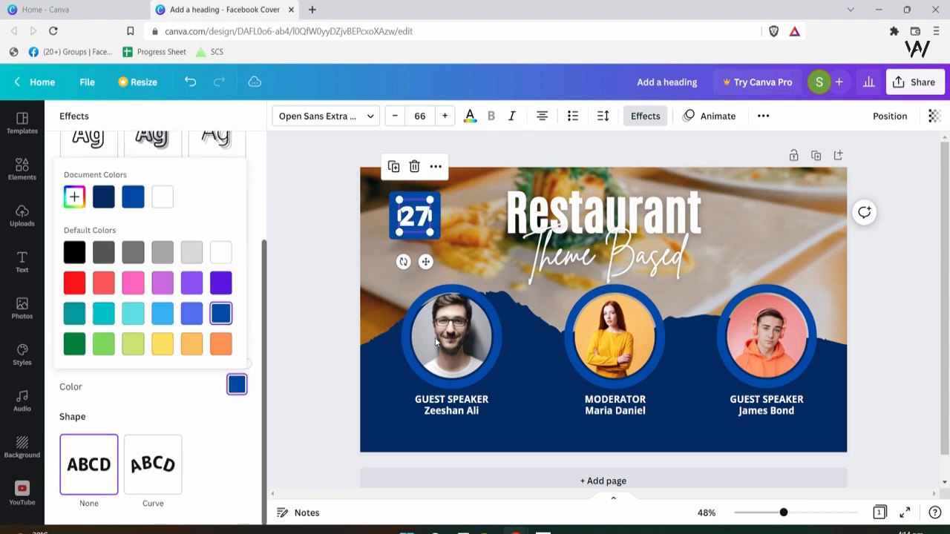
left_click(444, 246)
left_click(444, 246)
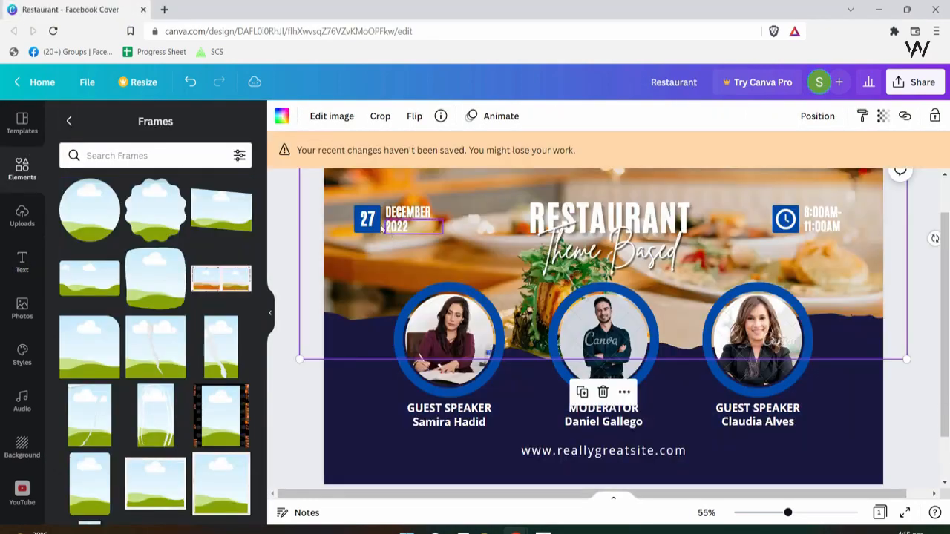
- Set the 27 text's font to Antonio Bold
left_click(369, 222)
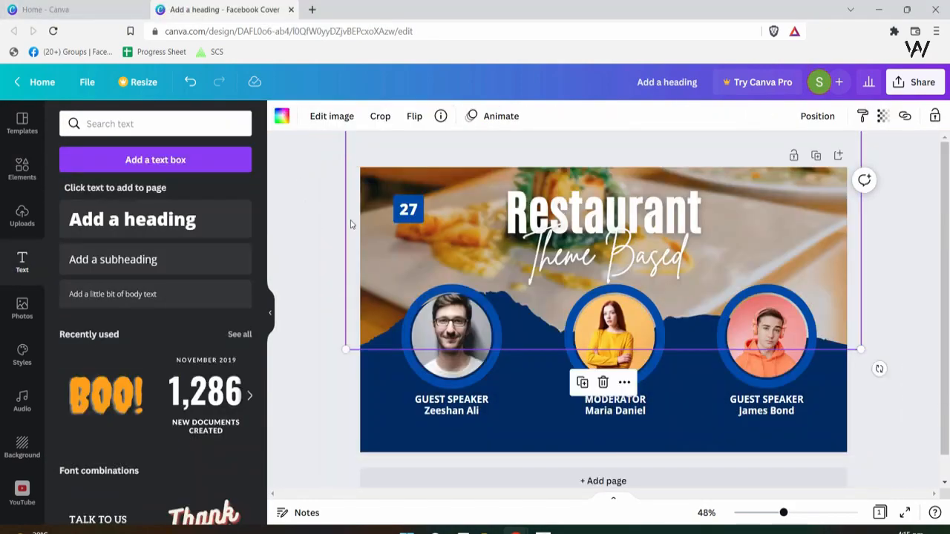
left_click(409, 211)
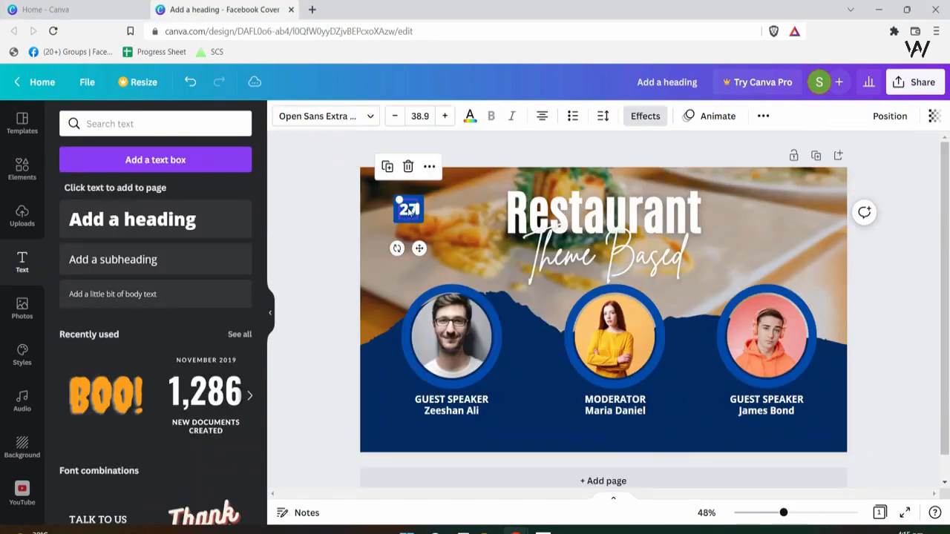
left_click(344, 119)
key("BackSpace")
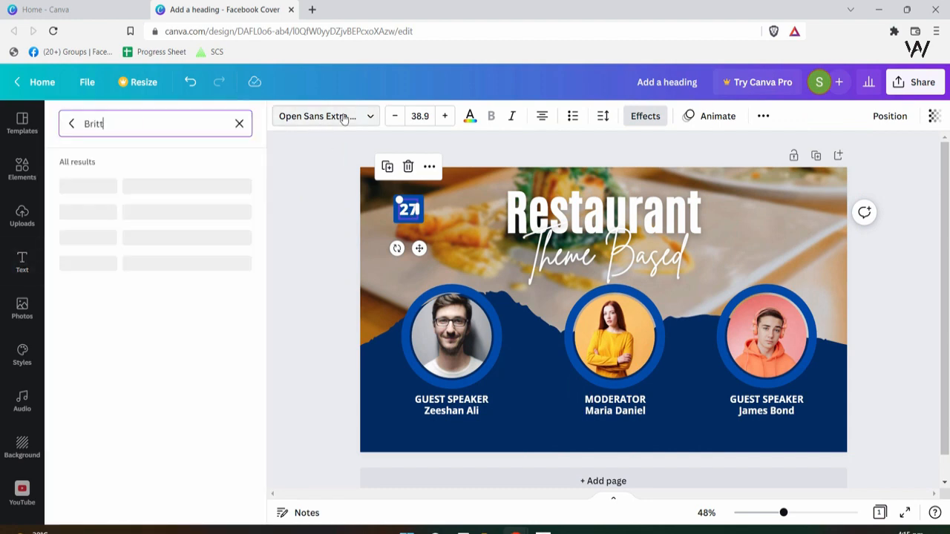
key("BackSpace")
key("BackSpace")
key("BackSpace")
key("BackSpace")
key("BackSpace")
type("Antionia")
key("BackSpace")
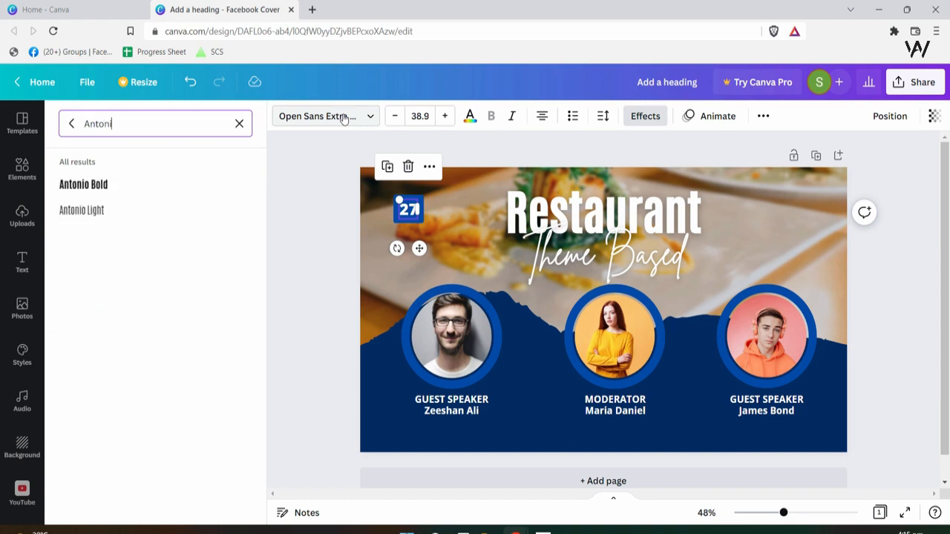
left_click(124, 195)
left_click(449, 236)
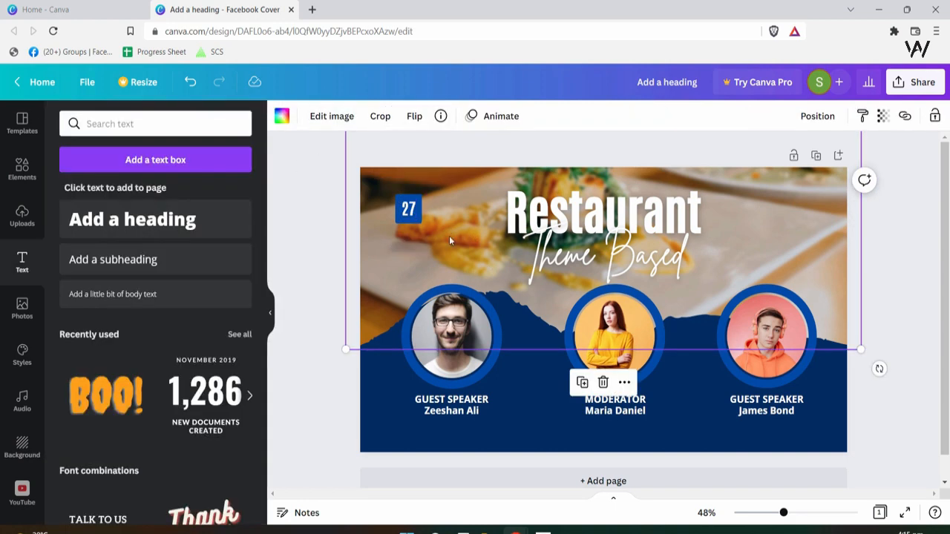
- Reduce the 27 badge's background spread to 33, checking against the reference
left_click(410, 209)
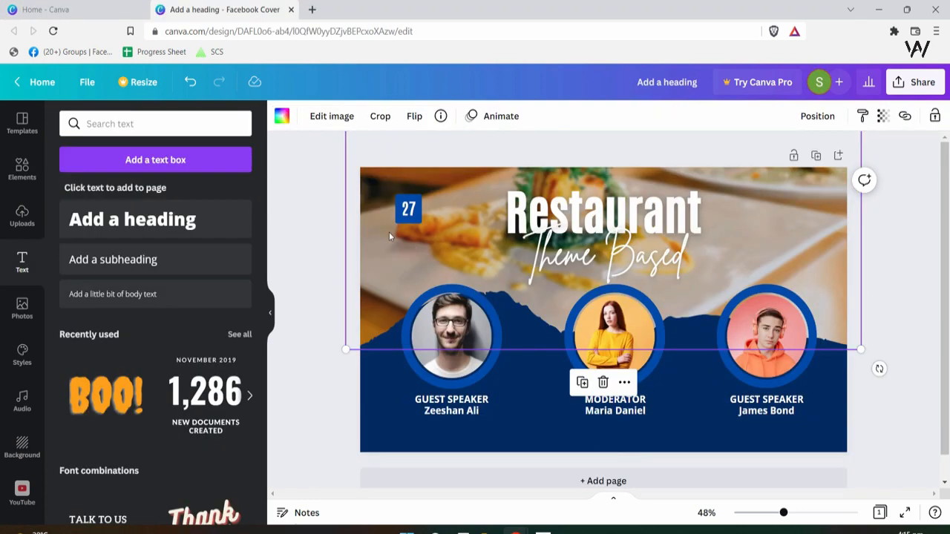
left_click(405, 208)
left_click(395, 209)
left_click(338, 177)
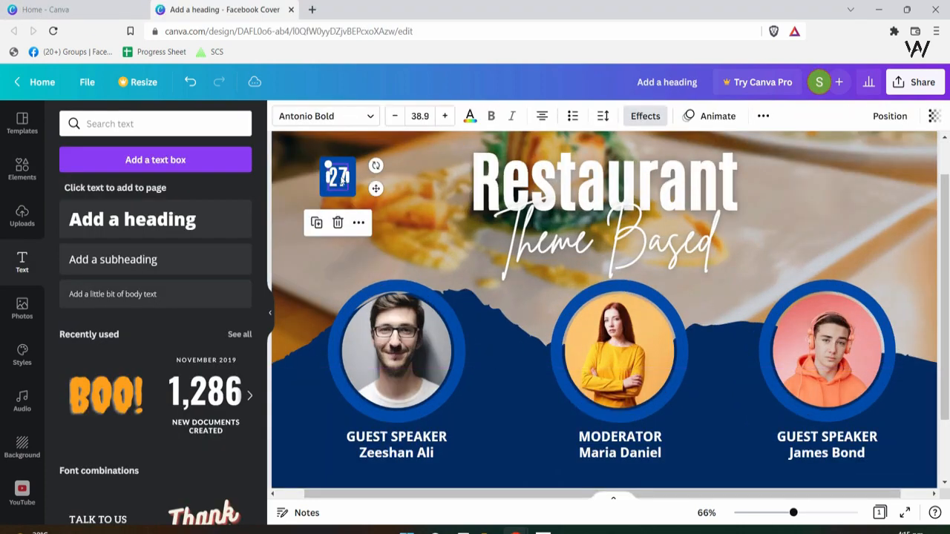
left_click(645, 116)
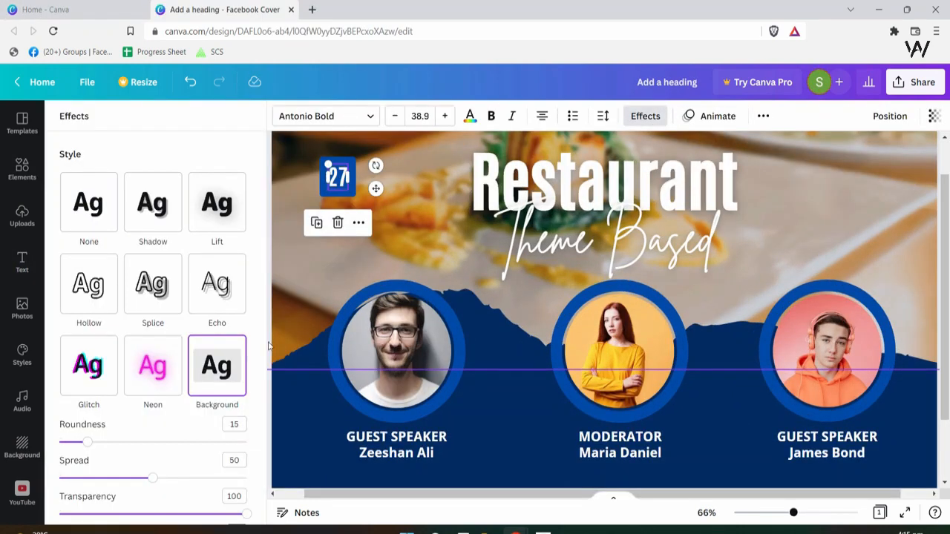
left_click(269, 327)
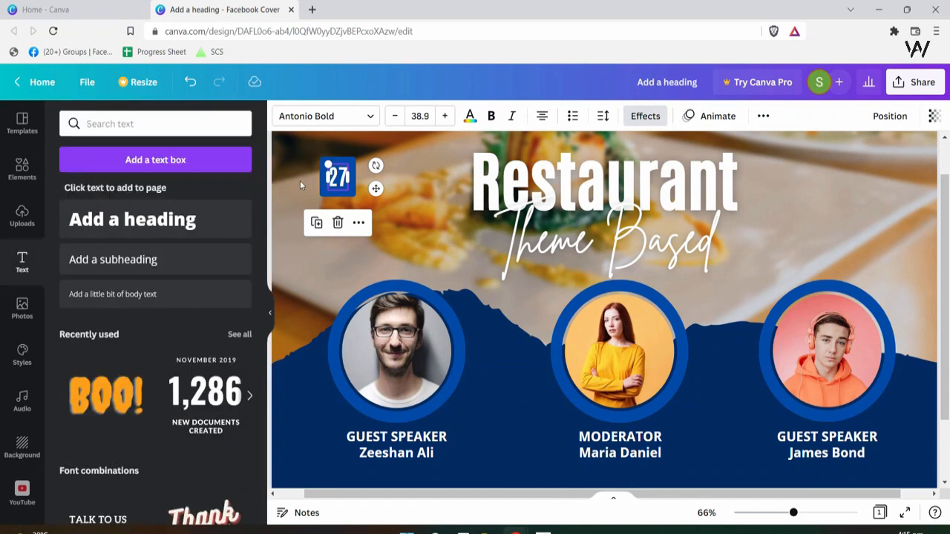
left_click(646, 116)
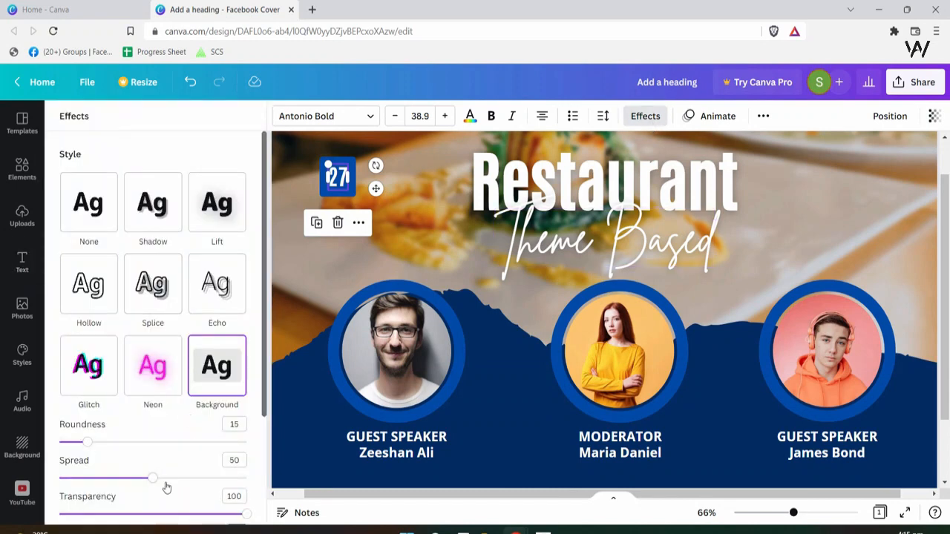
left_click_drag(152, 477, 112, 479)
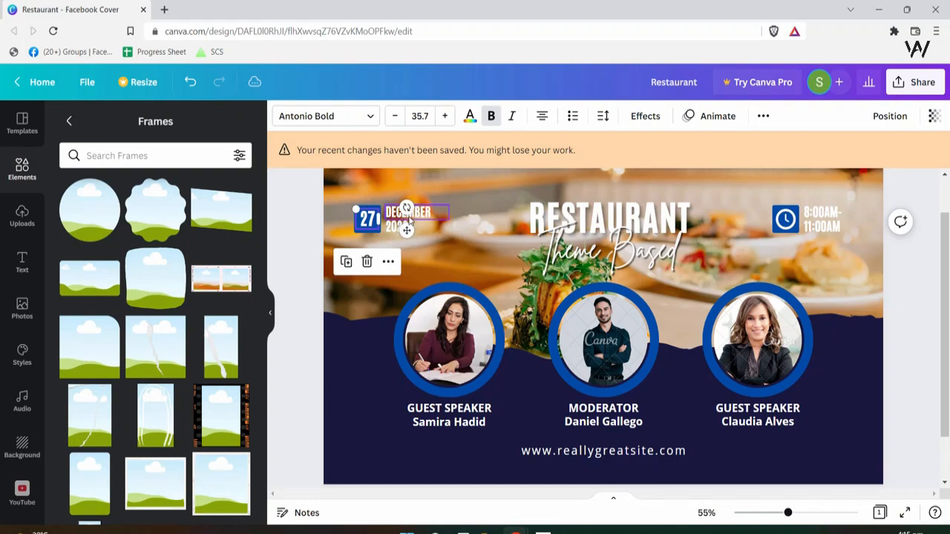
left_click(412, 216)
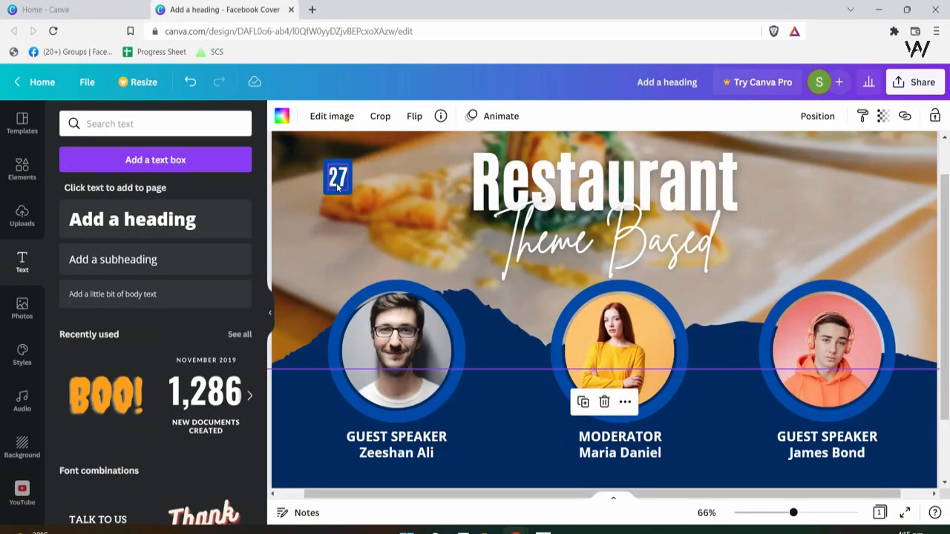
left_click(336, 183)
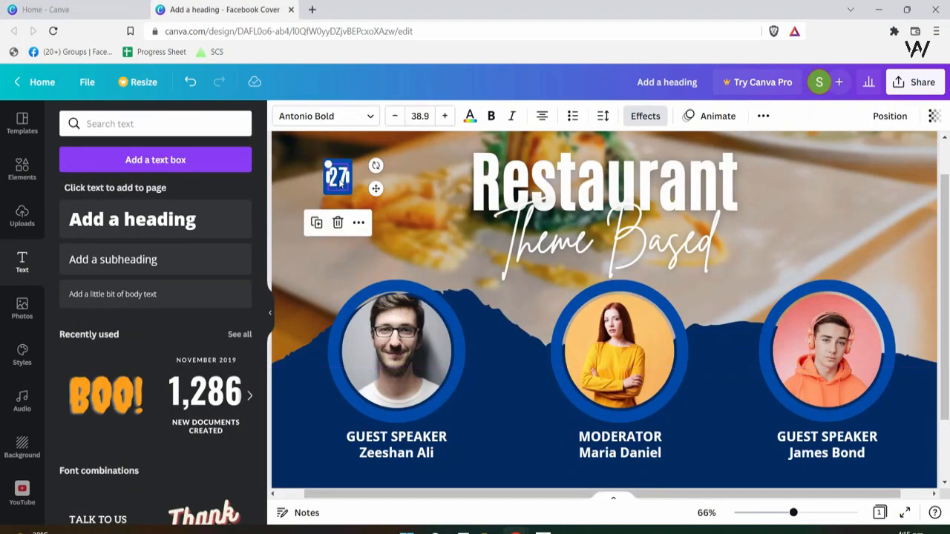
left_click(414, 181)
- Add a new heading in Antonio Bold and shrink it to fit beside the badge
left_click(132, 219)
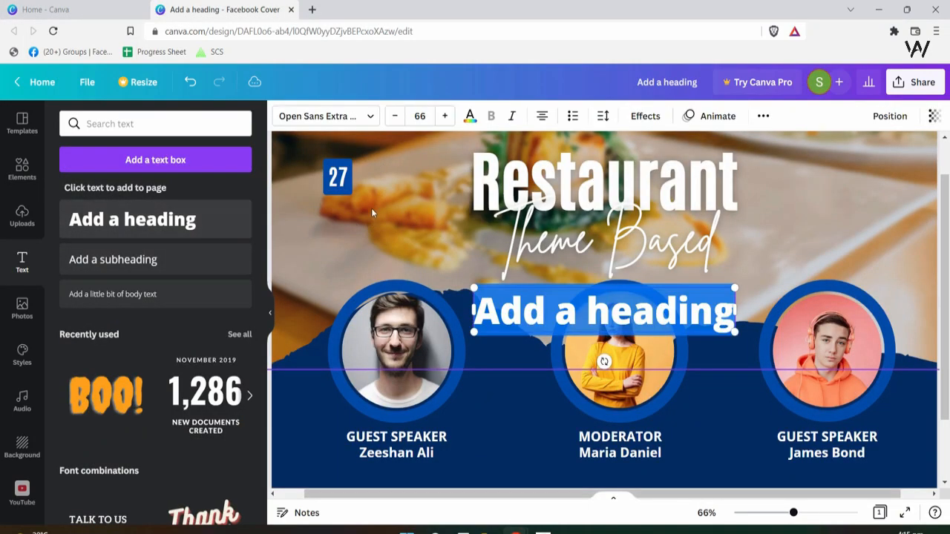
double_click(586, 317)
key("Delete")
left_click(577, 299)
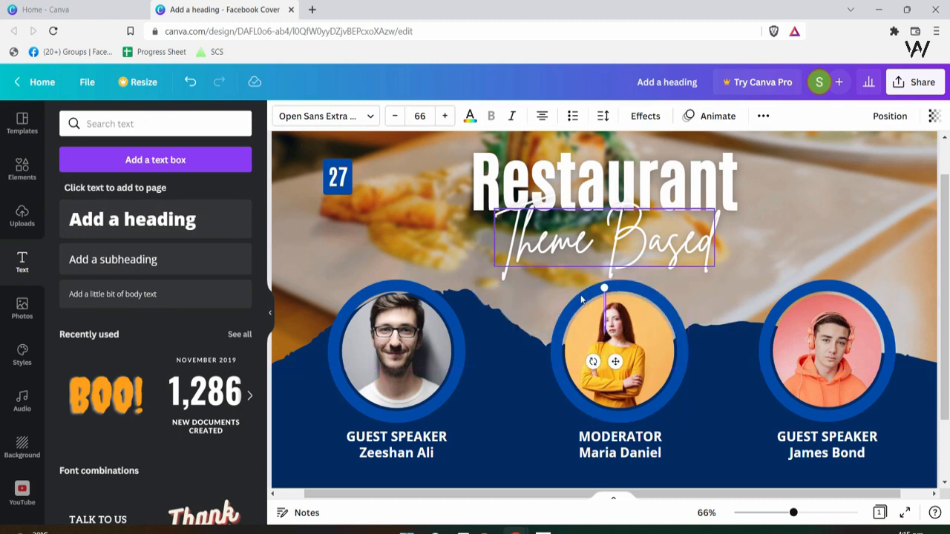
key("ctrl+z")
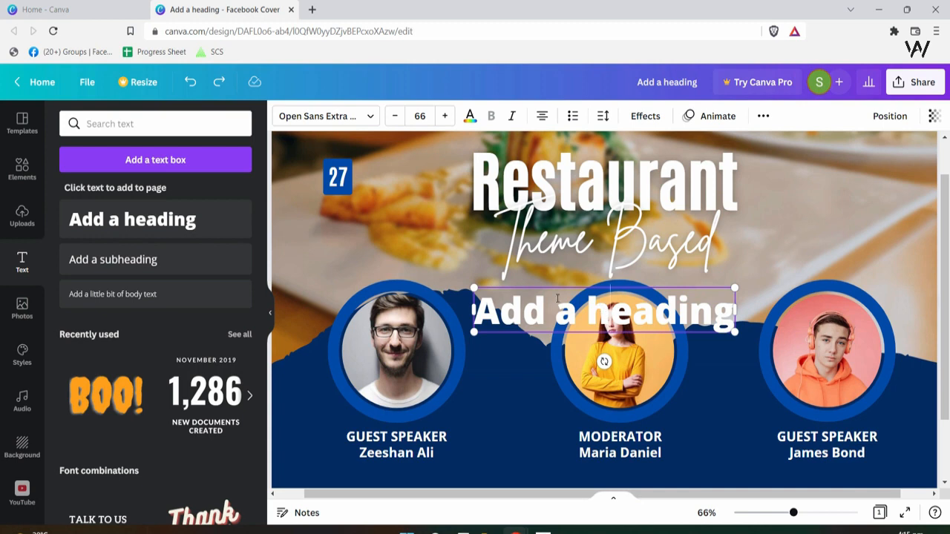
left_click(373, 119)
type("Antoni")
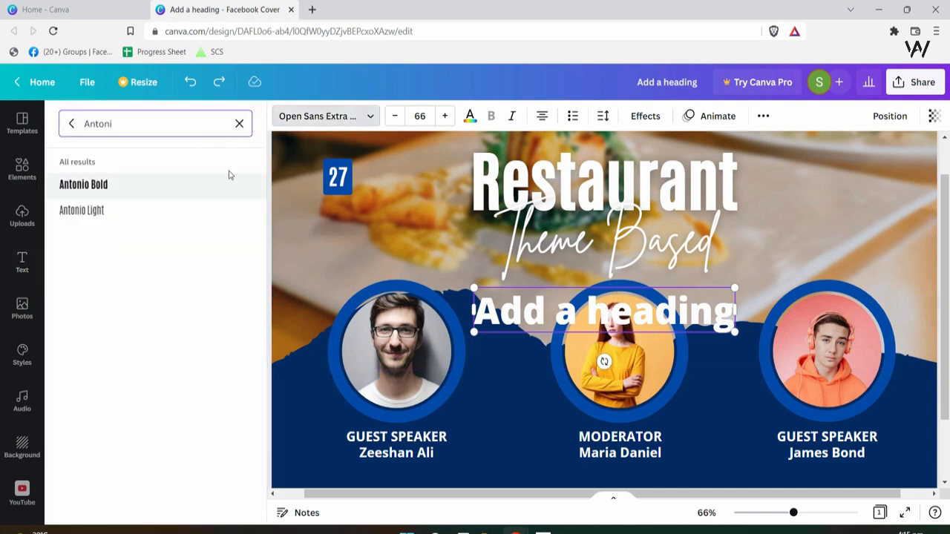
left_click(221, 192)
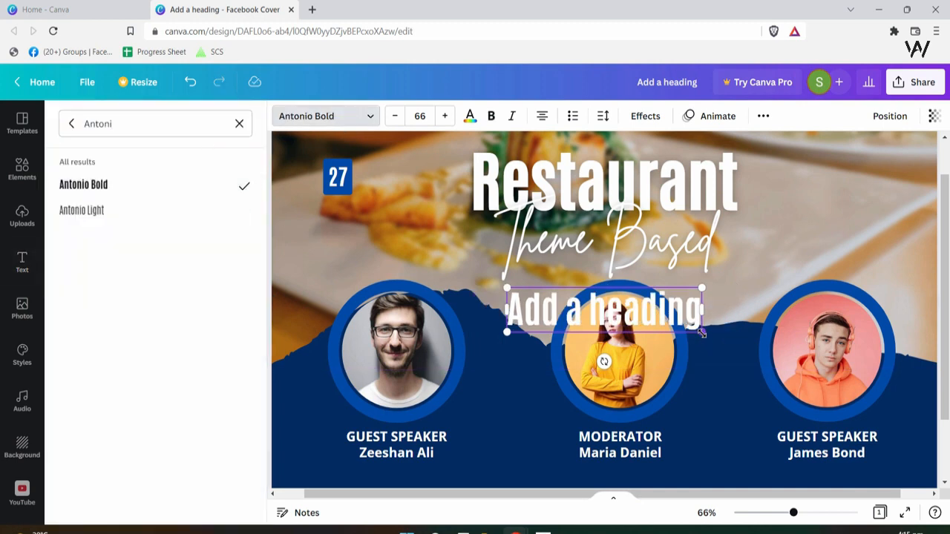
left_click_drag(702, 334, 390, 170)
left_click(538, 328)
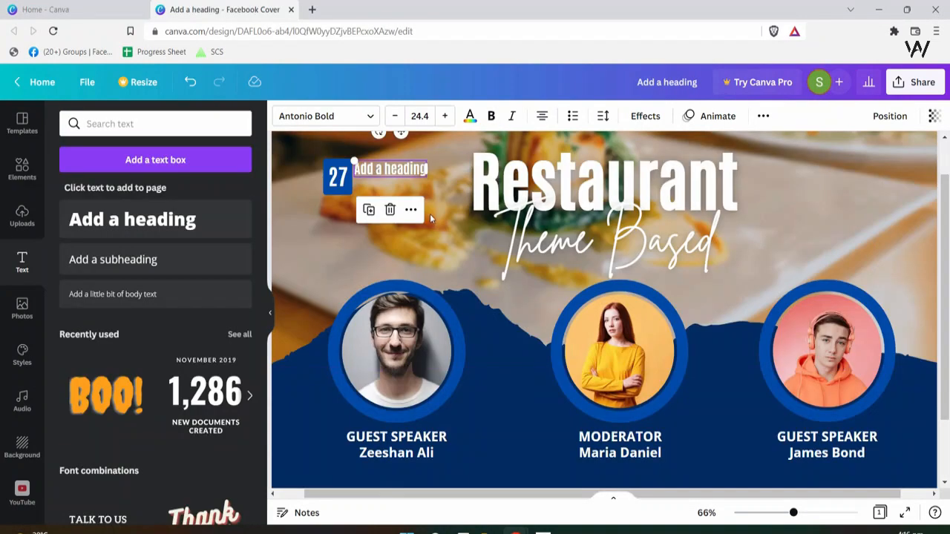
- Enter 'December 2022' beside the 27 badge with the year moved under the month
double_click(409, 170)
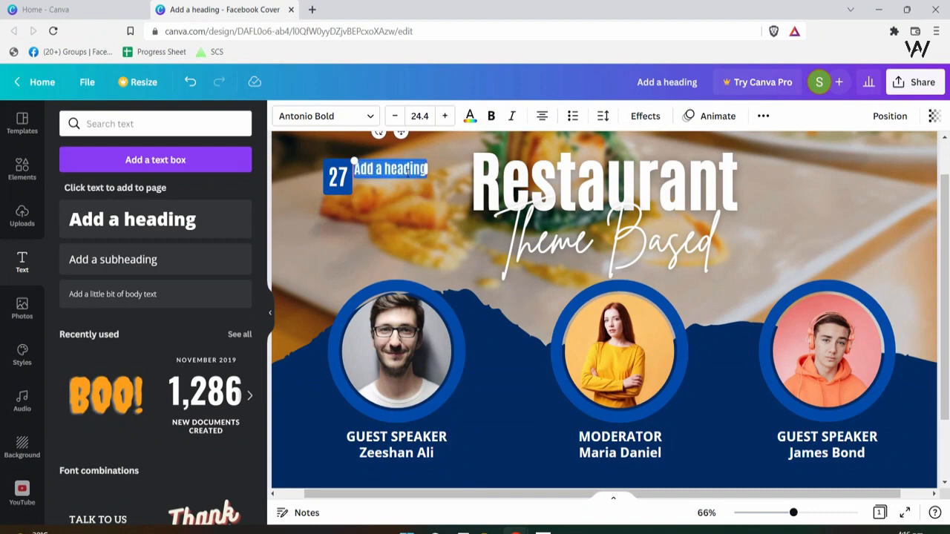
type("December ")
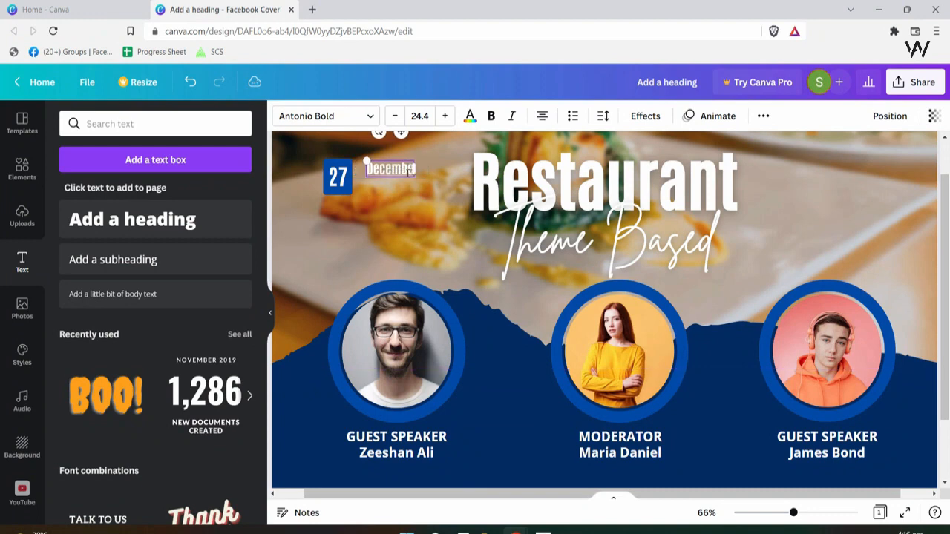
type("2021")
left_click(402, 217)
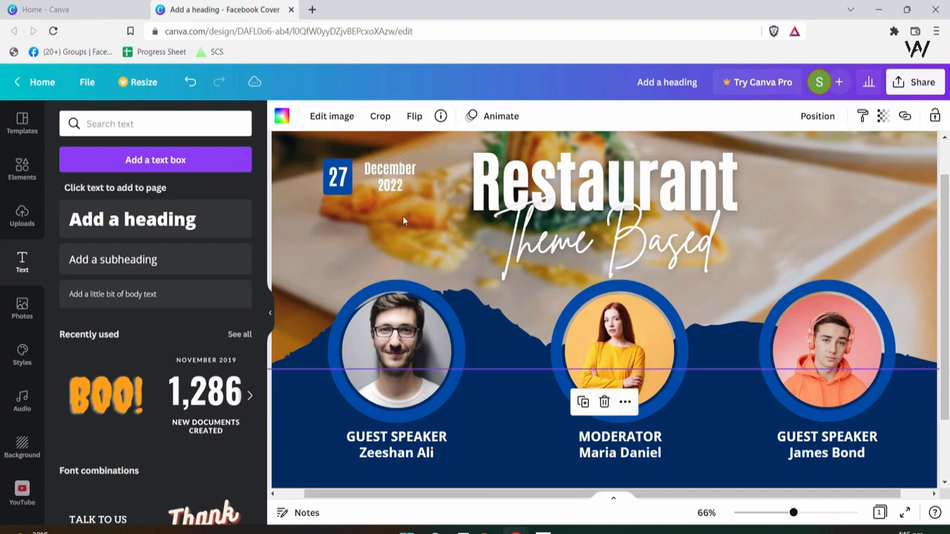
left_click_drag(392, 185, 378, 185)
left_click(452, 211)
left_click_drag(435, 162, 282, 200)
key("ctrl+z")
key("Escape")
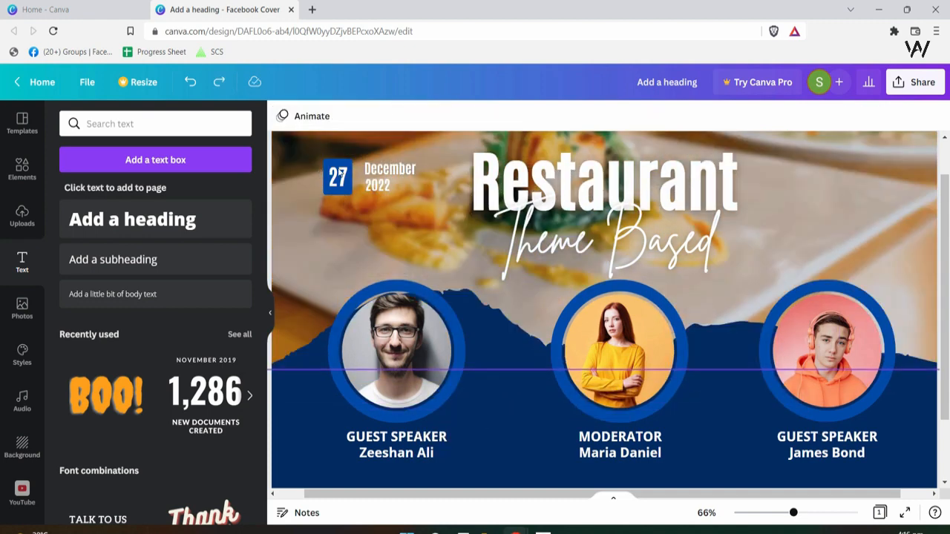
- Lock the background food photo in place
left_click_drag(793, 513, 783, 513)
left_click(393, 199)
left_click(935, 117)
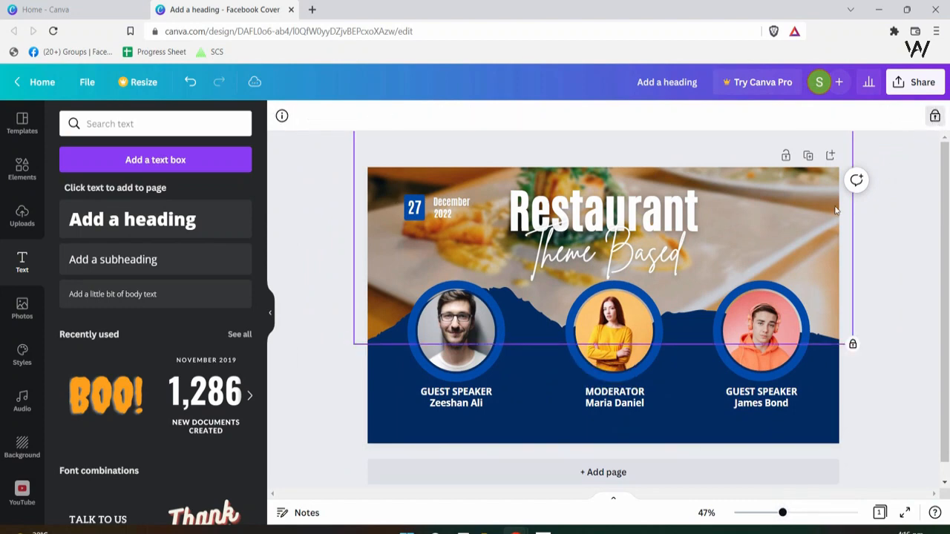
left_click(448, 222)
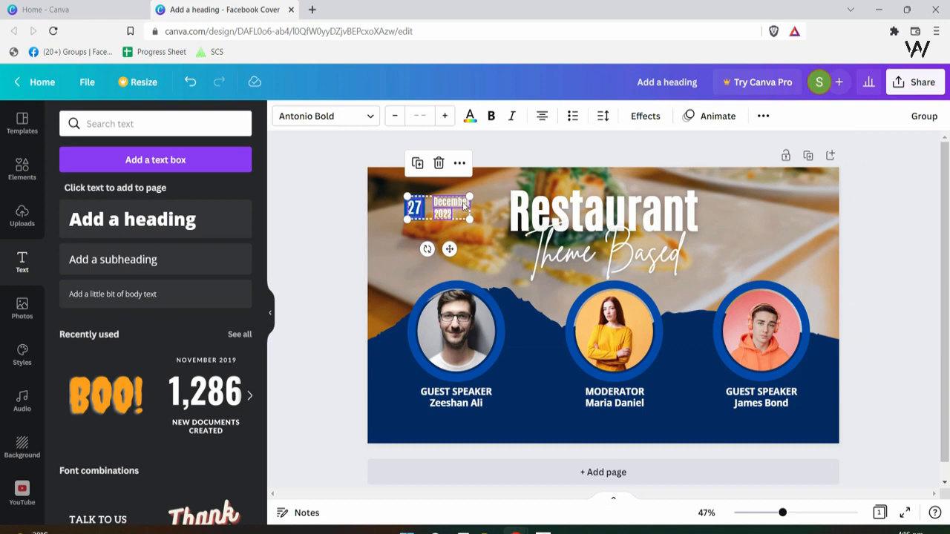
key("ctrl+z")
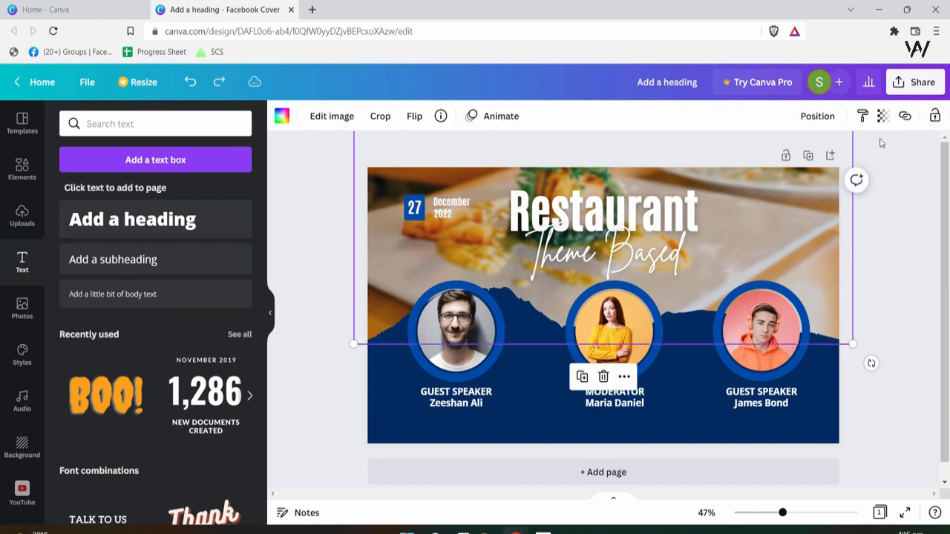
left_click(935, 116)
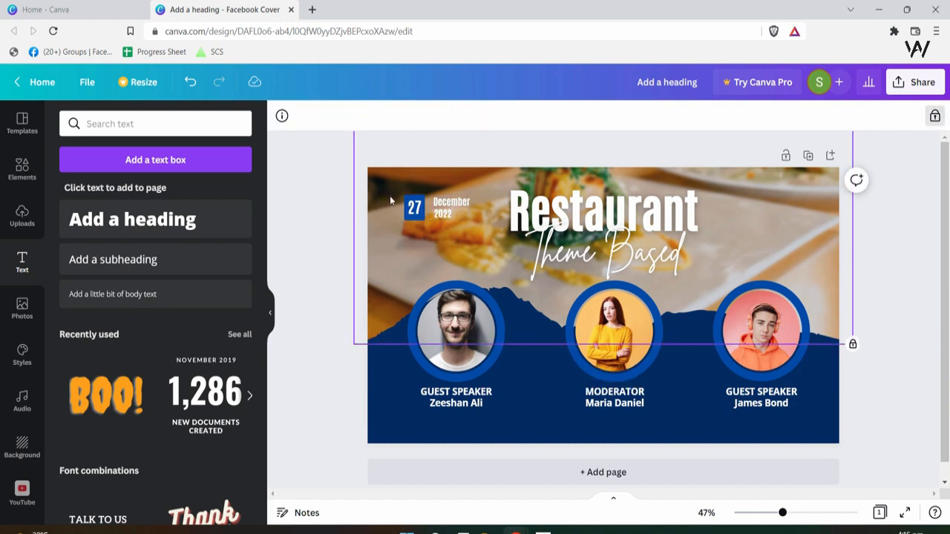
- Place a copy of the date badge right of the title and search elements for 'time'
left_click_drag(391, 197, 477, 235)
left_click(385, 259)
left_click_drag(385, 260, 389, 261)
left_click(807, 253)
left_click_drag(392, 208, 772, 225)
left_click(770, 242)
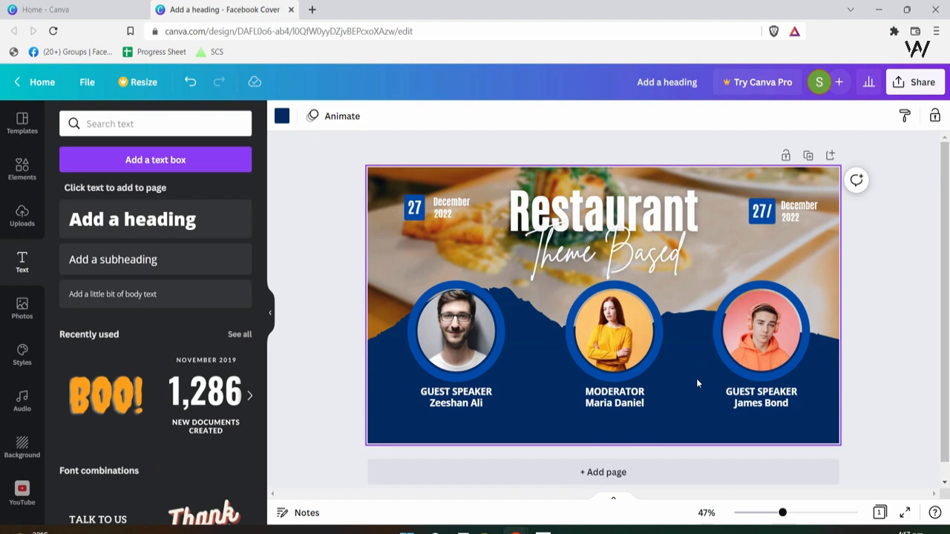
key("slash")
type("time")
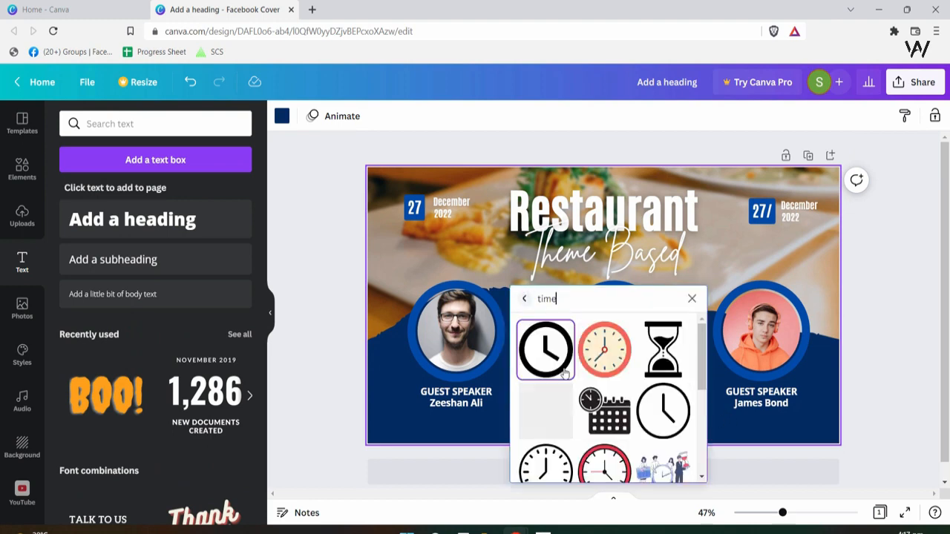
- Insert a clock graphic, shrink it near the right badge and colour it white
left_click(546, 350)
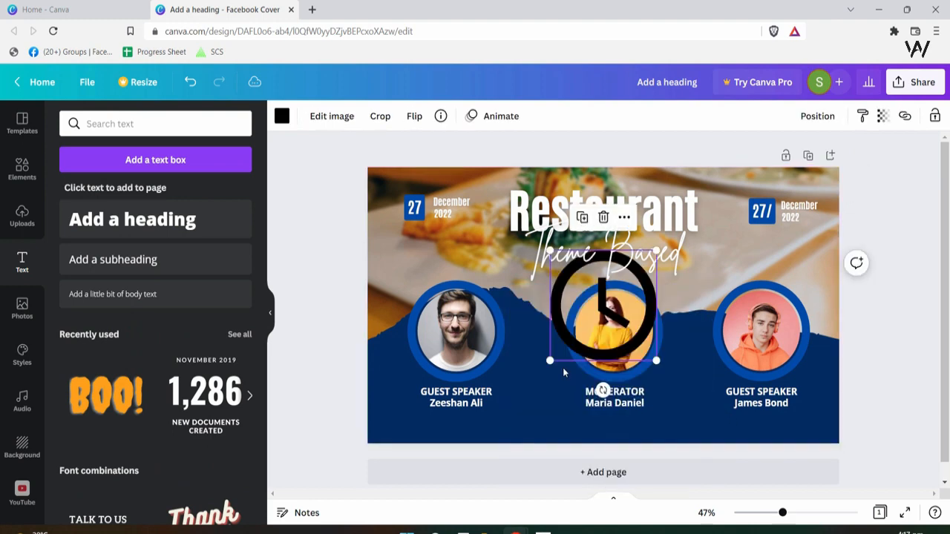
left_click(652, 285)
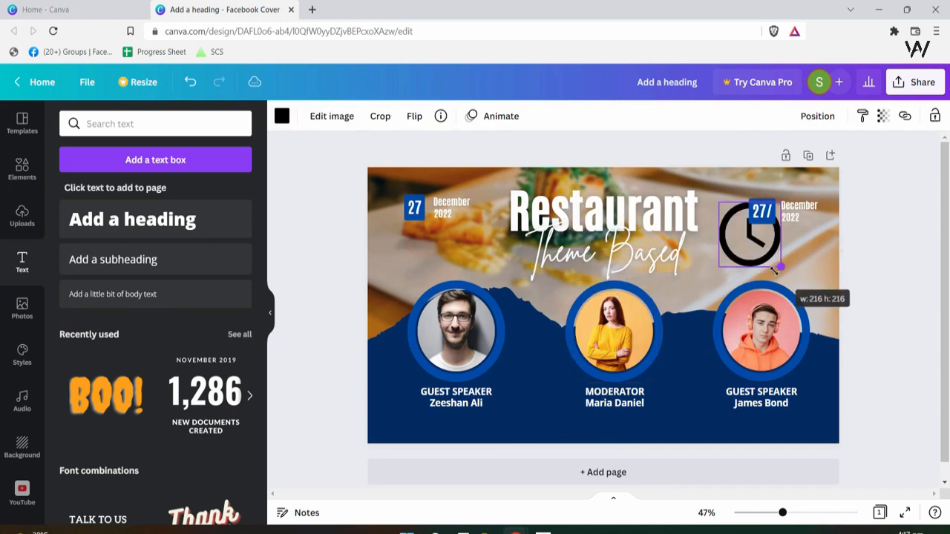
left_click_drag(784, 271, 726, 250)
left_click(281, 116)
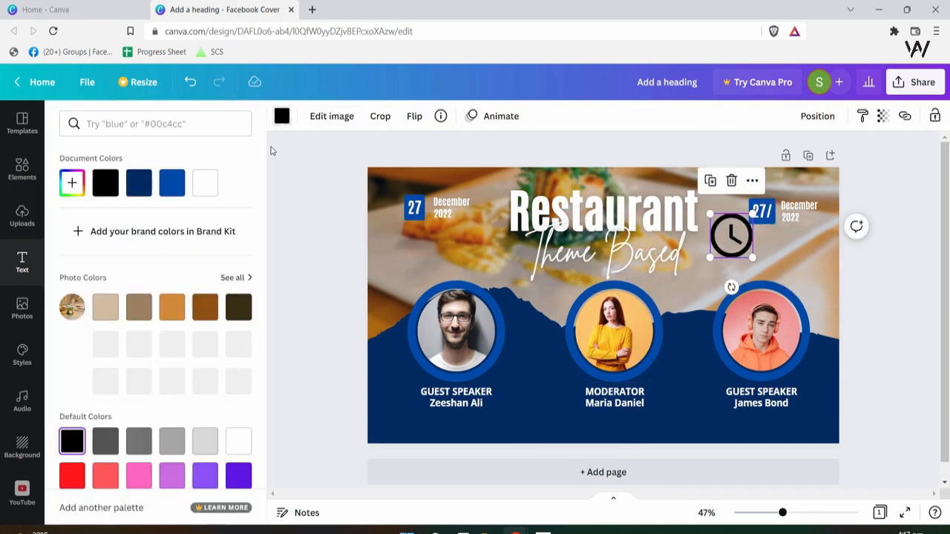
left_click(204, 183)
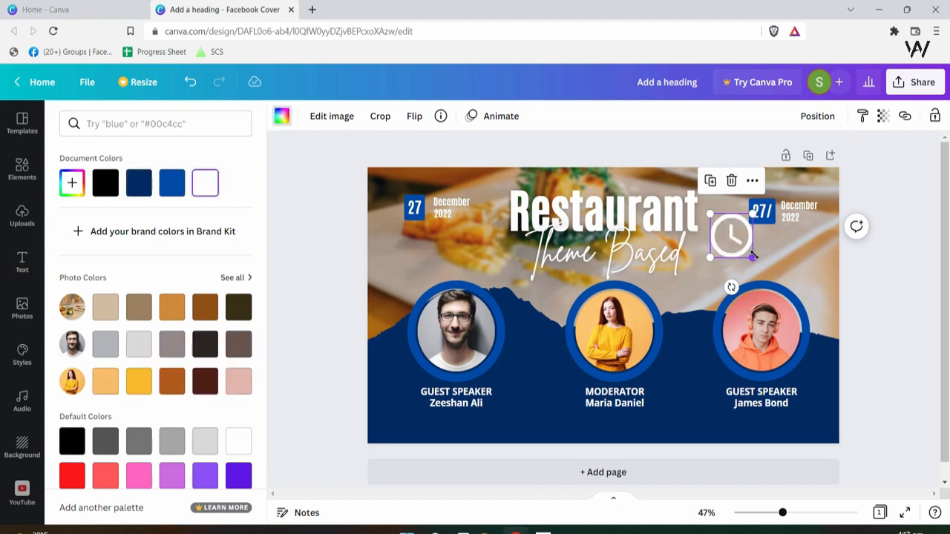
- Remove the 27 from the right badge and move the white clock onto its blue square
left_click(771, 213)
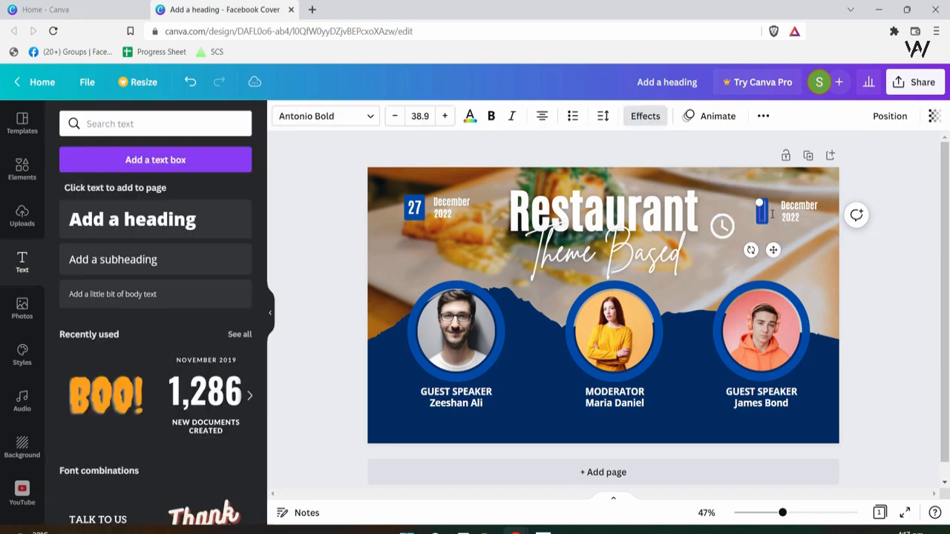
left_click(794, 245)
key("ctrl+z")
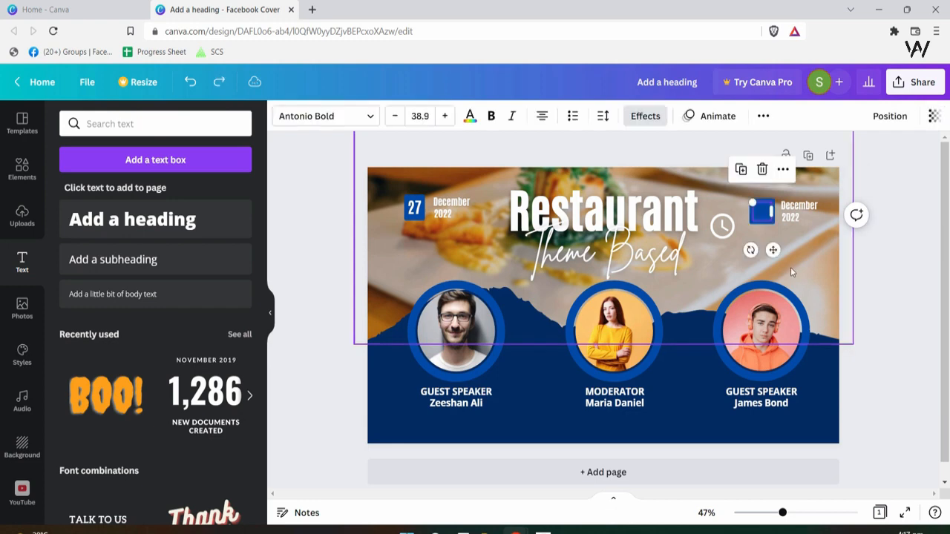
key("Delete")
left_click(762, 265)
left_click_drag(720, 225, 760, 217)
- Enlarge the blue square around the clock and send it behind the icon
left_click(759, 223)
left_click_drag(769, 222, 778, 230)
right_click(765, 216)
left_click(823, 324)
left_click(823, 324)
left_click(754, 204)
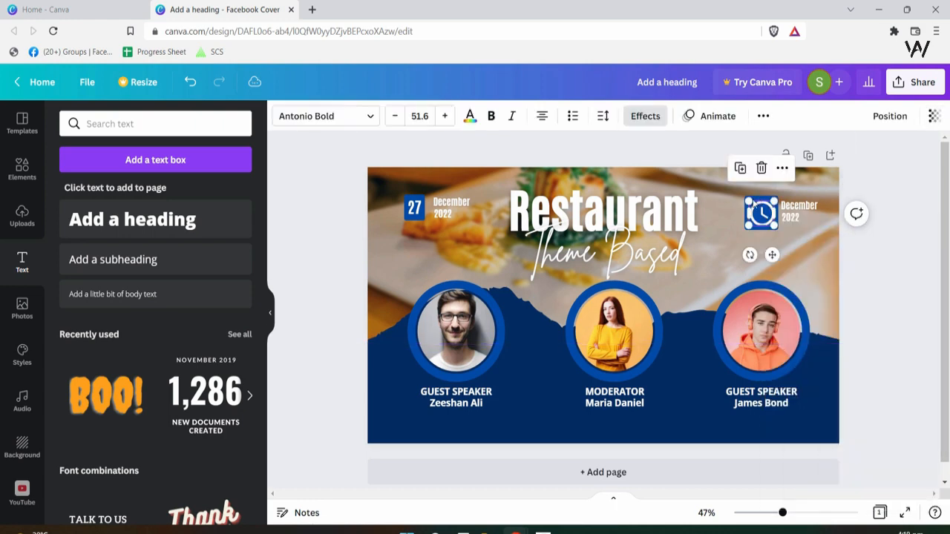
left_click(756, 207)
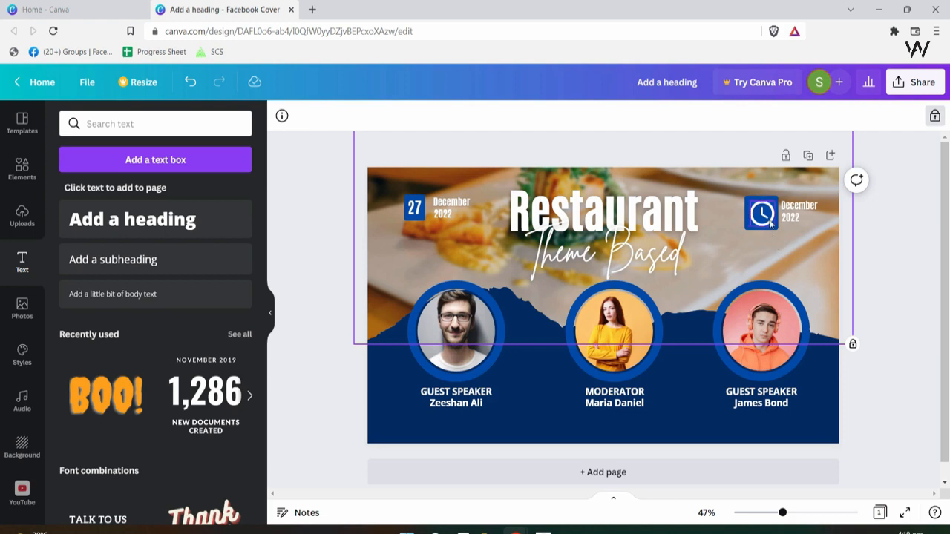
left_click(772, 225)
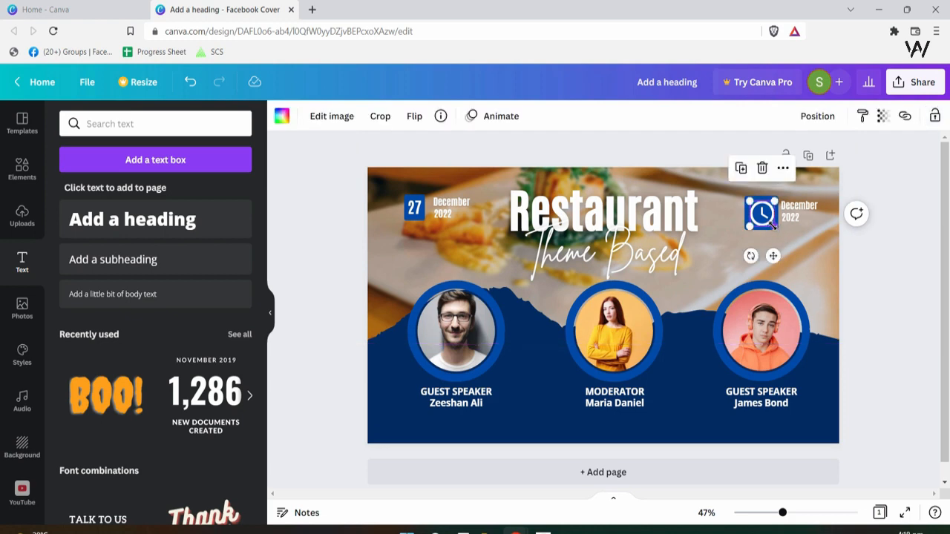
left_click(770, 214)
left_click(772, 221)
right_click(766, 216)
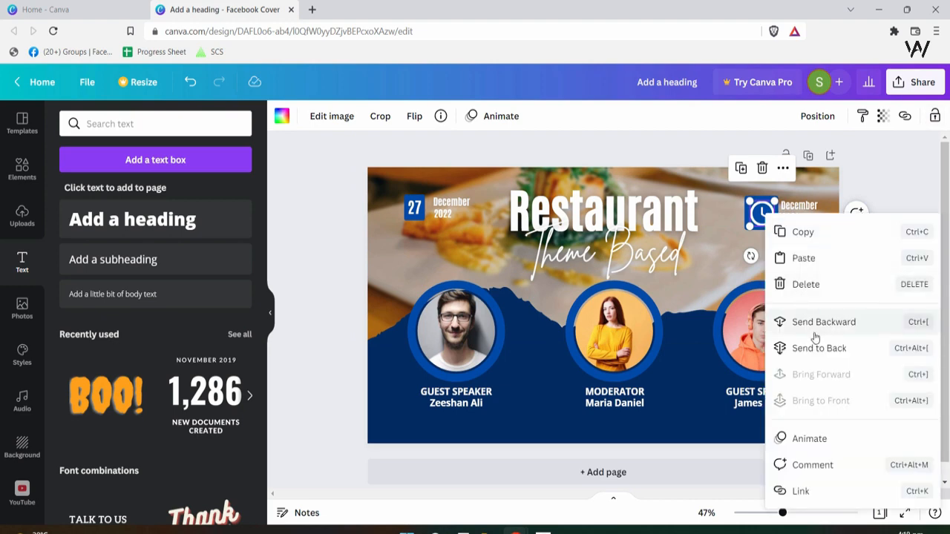
left_click(719, 259)
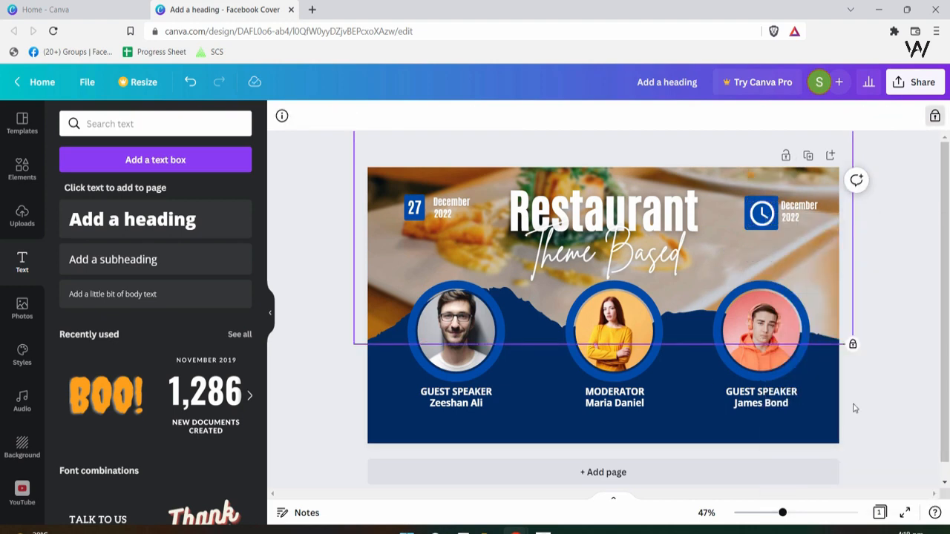
left_click(774, 224)
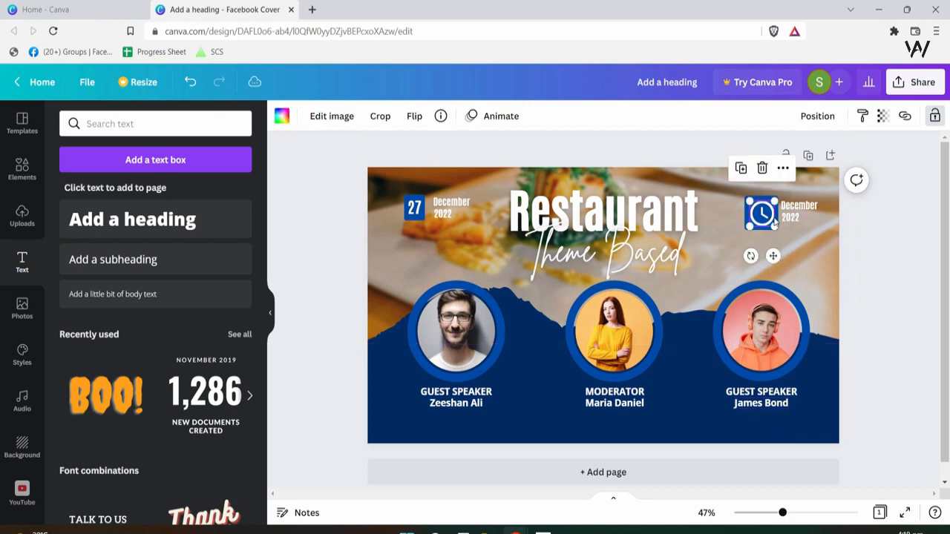
left_click(777, 228)
left_click(780, 232)
left_click(778, 228)
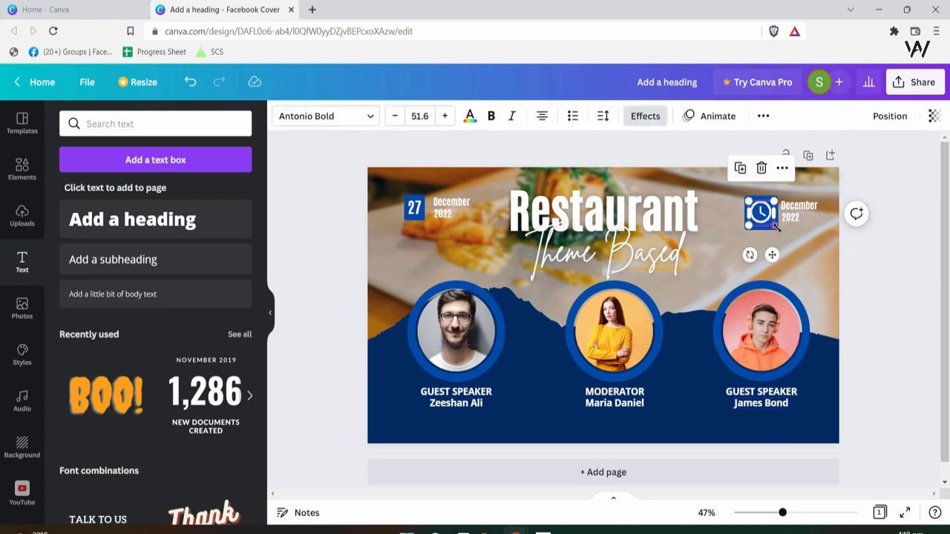
left_click(777, 227)
left_click(776, 227)
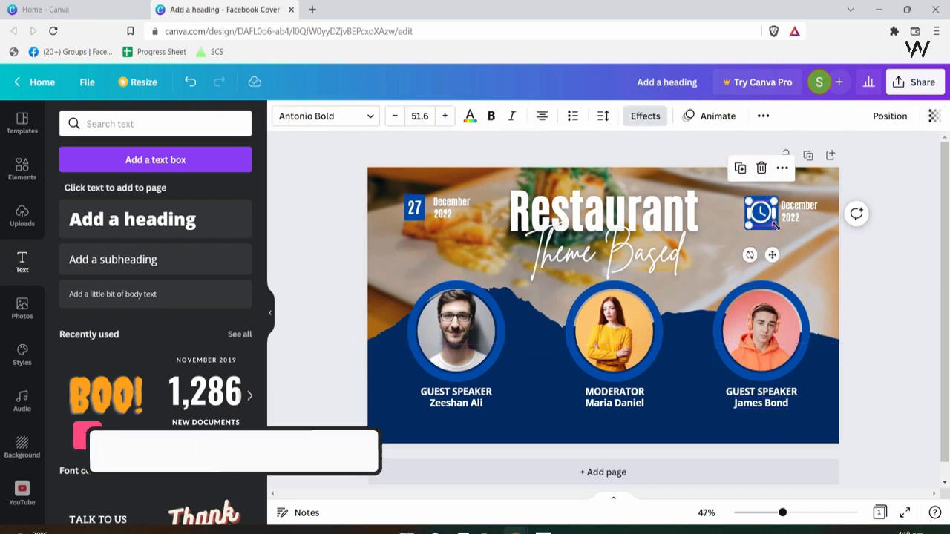
left_click(776, 227)
left_click(762, 215)
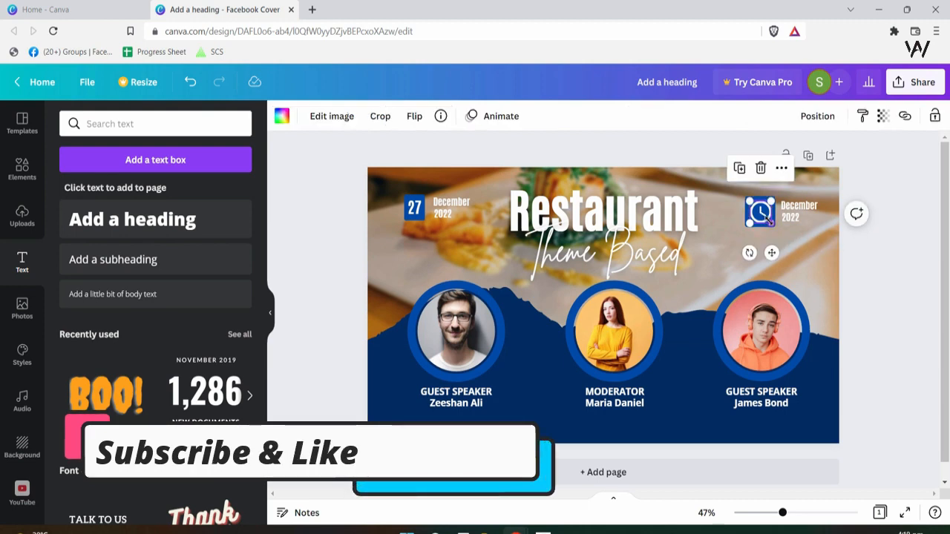
left_click(795, 217)
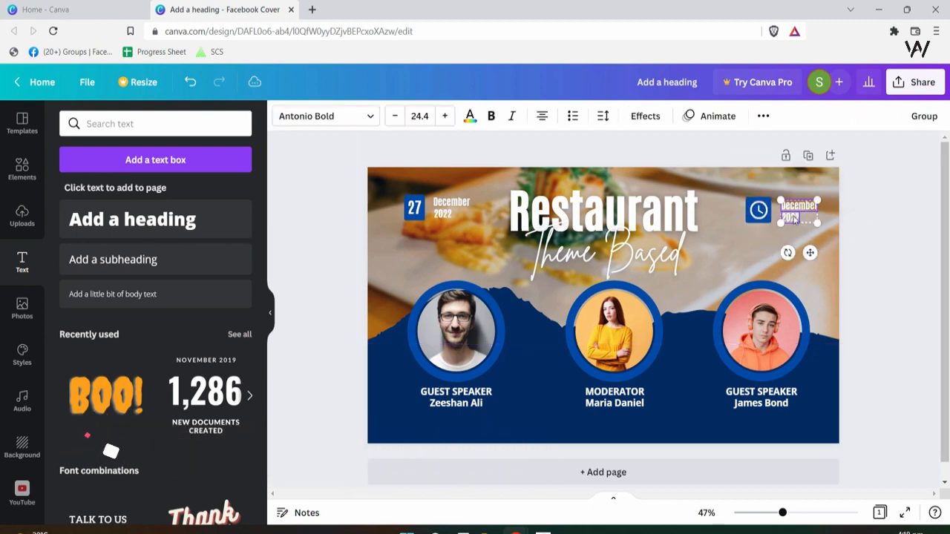
left_click(896, 412)
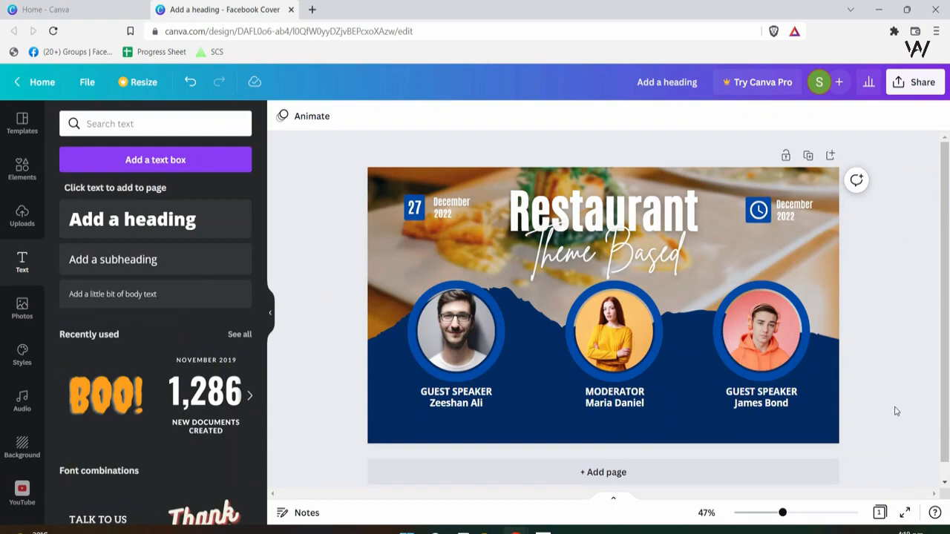